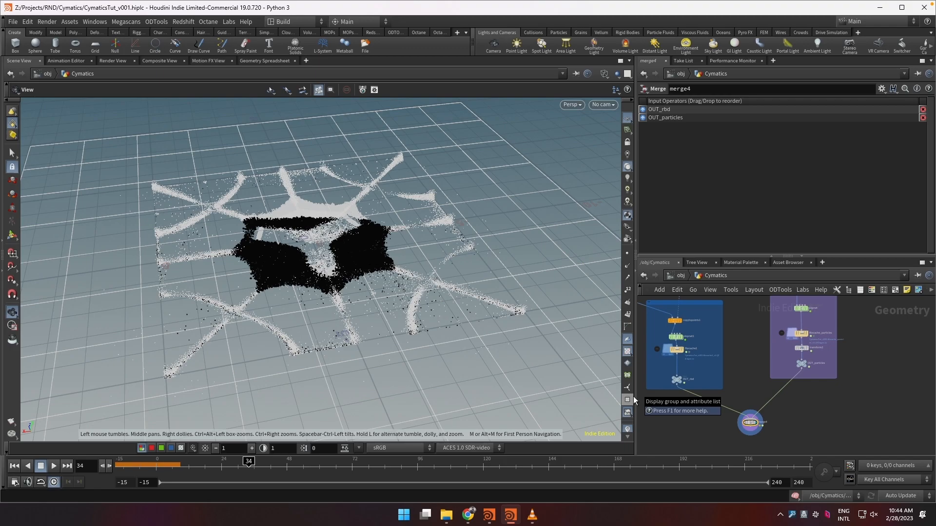
Switch to Chrome and look over the Dexter Motion Patreon page, including its membership level and about section.
left_click(469, 516)
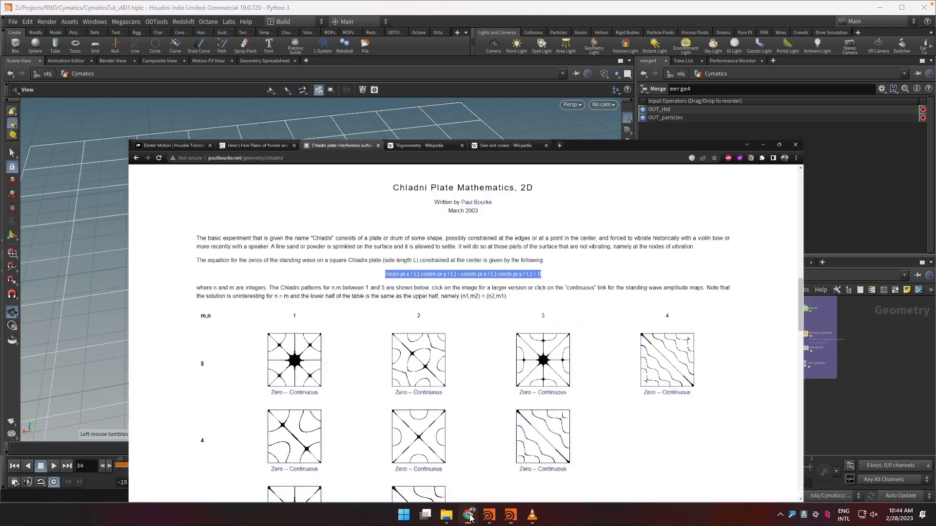
left_click(48, 2)
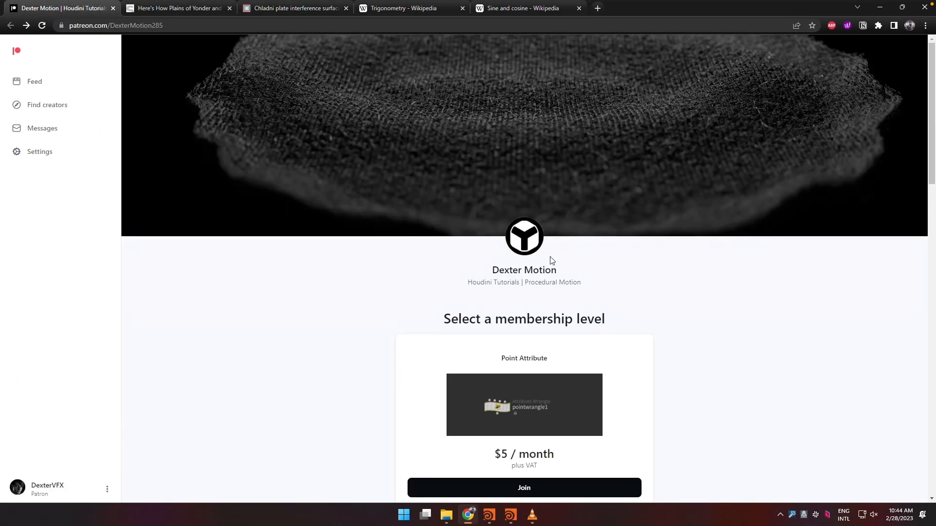
scroll(728, 335, "down", 4)
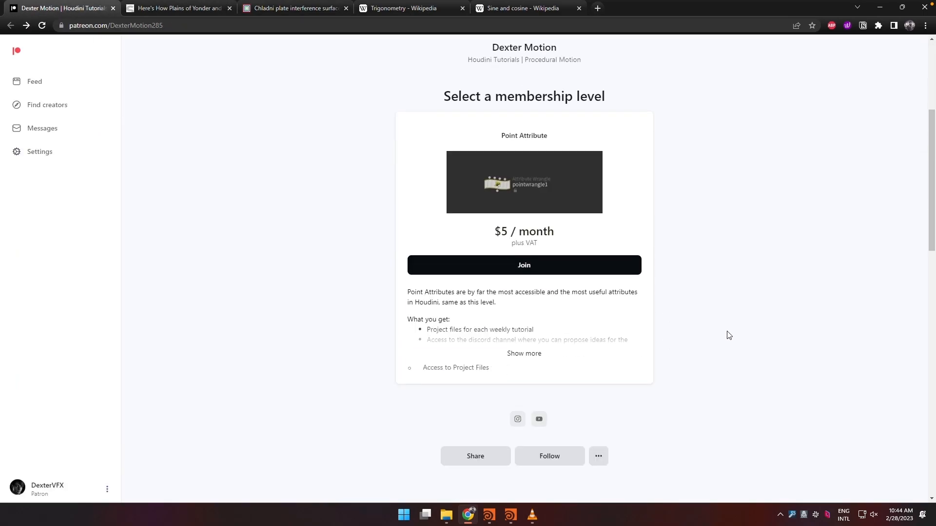
scroll(660, 271, "down", 5)
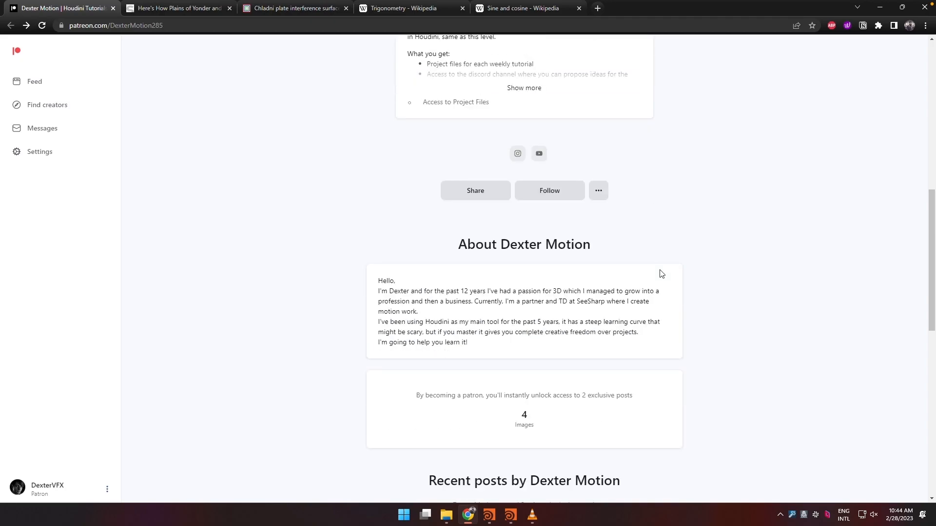
scroll(661, 276, "down", 3)
scroll(658, 372, "up", 13)
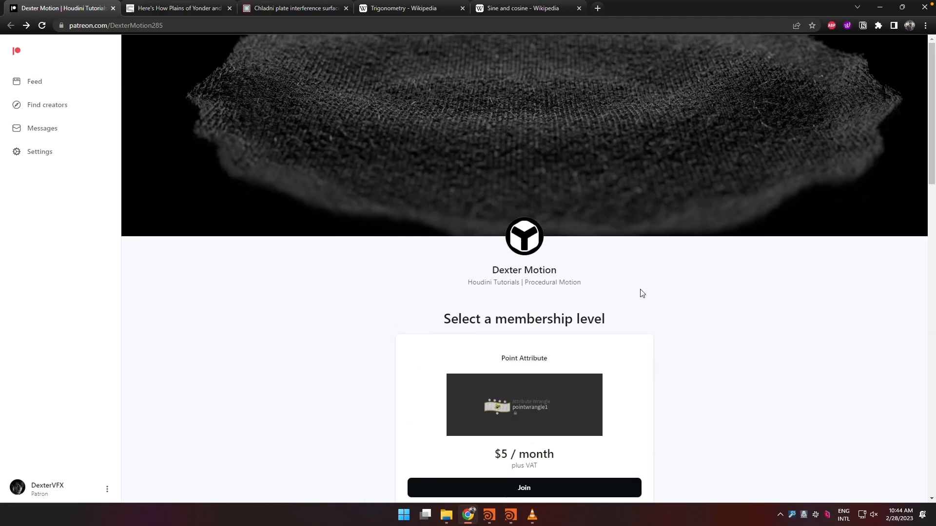
scroll(639, 390, "down", 4)
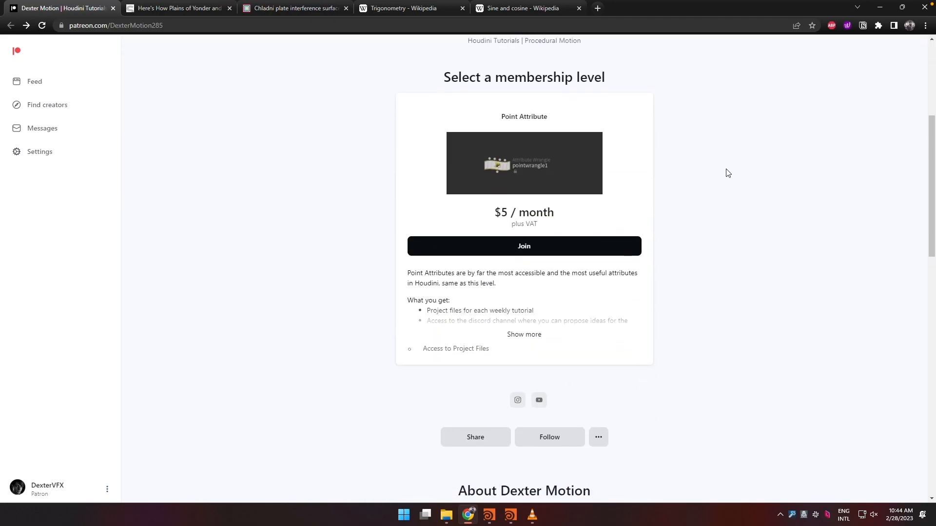
left_click(881, 6)
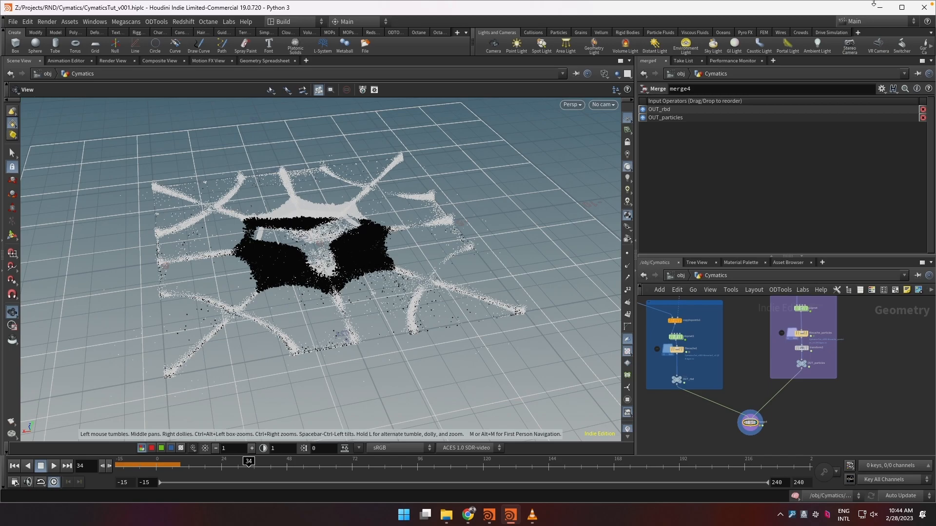
Examine the Stash article on the "Rings of Power" title sequence in Chrome, including its cymatics description and sand pattern stills.
left_click(468, 515)
left_click(213, 4)
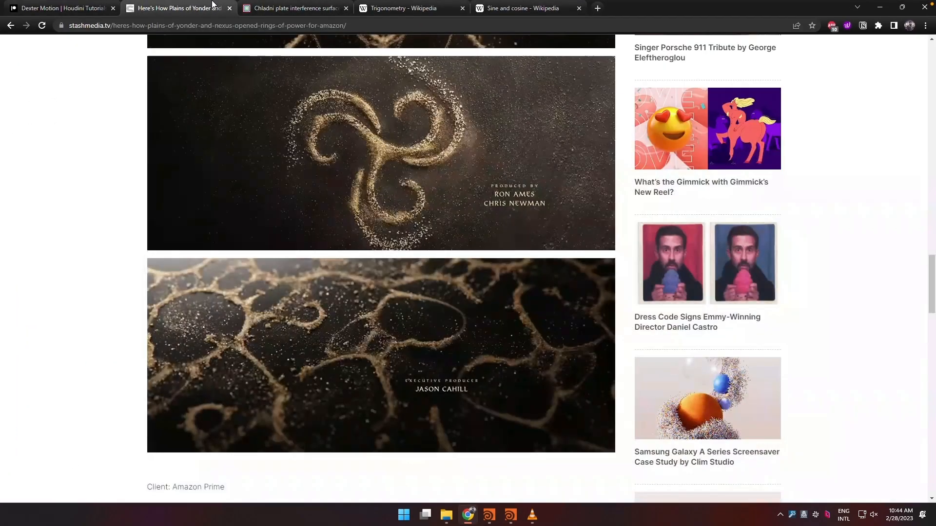
scroll(405, 236, "up", 15)
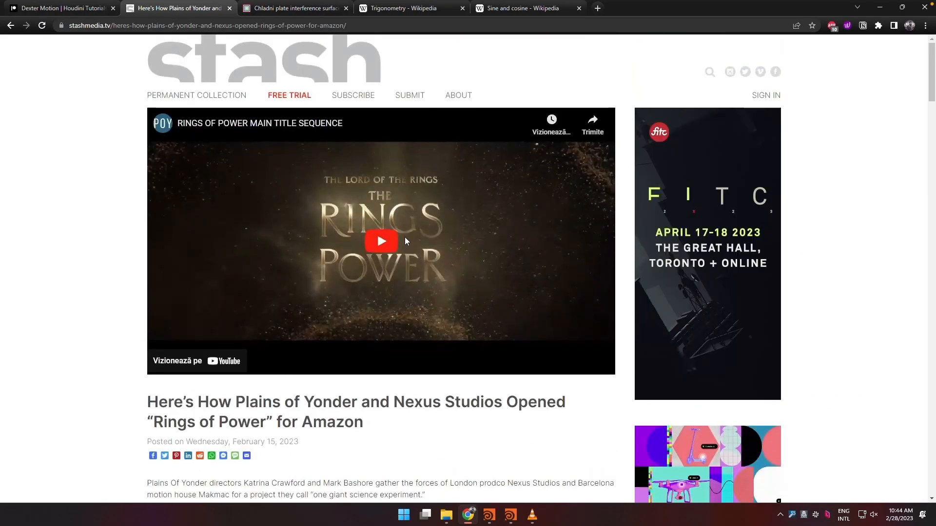
scroll(405, 237, "down", 6)
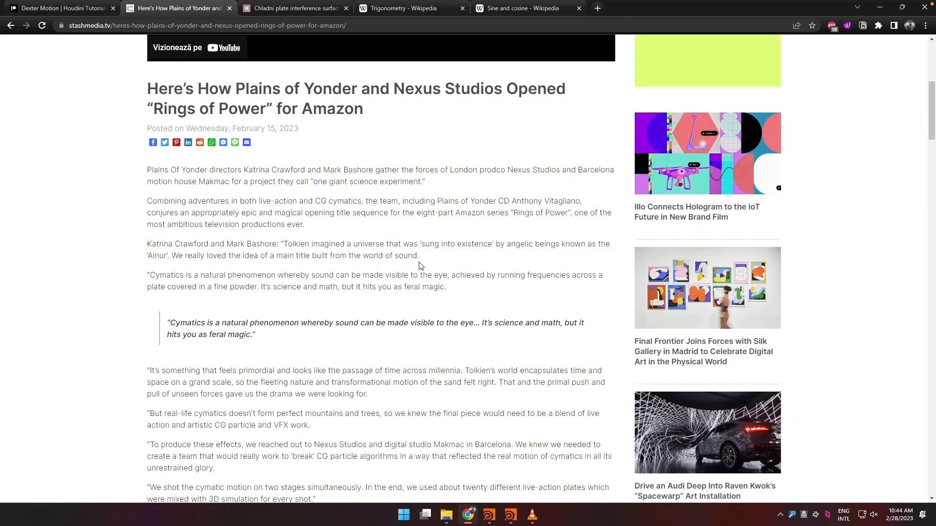
scroll(419, 265, "down", 4)
scroll(418, 266, "down", 6)
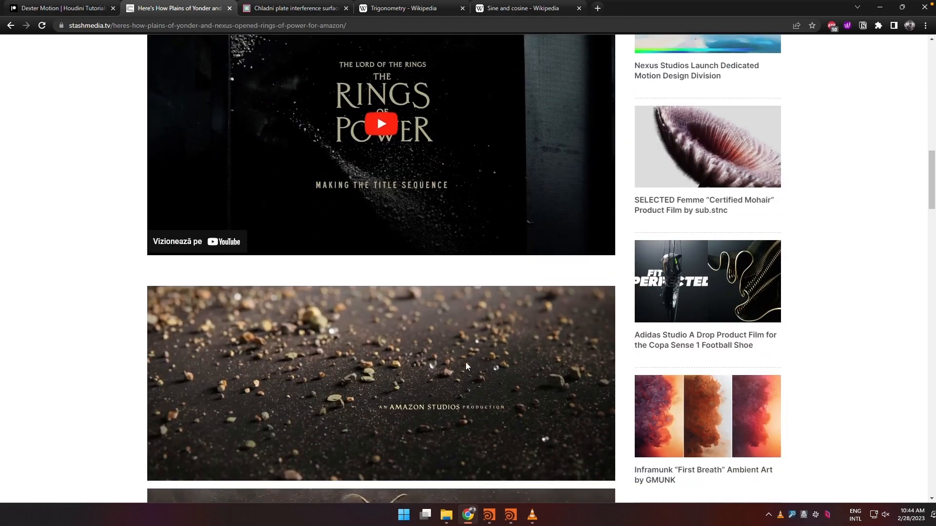
scroll(466, 362, "down", 3)
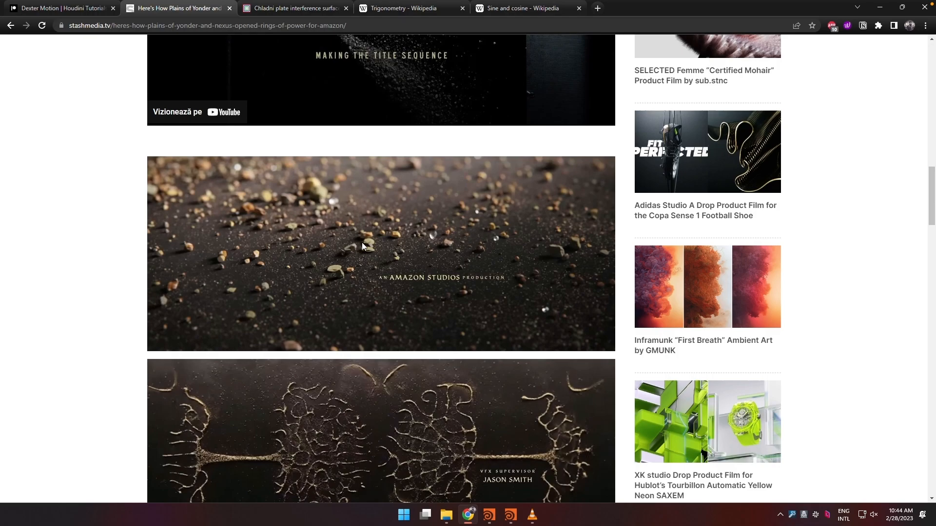
scroll(413, 289, "down", 5)
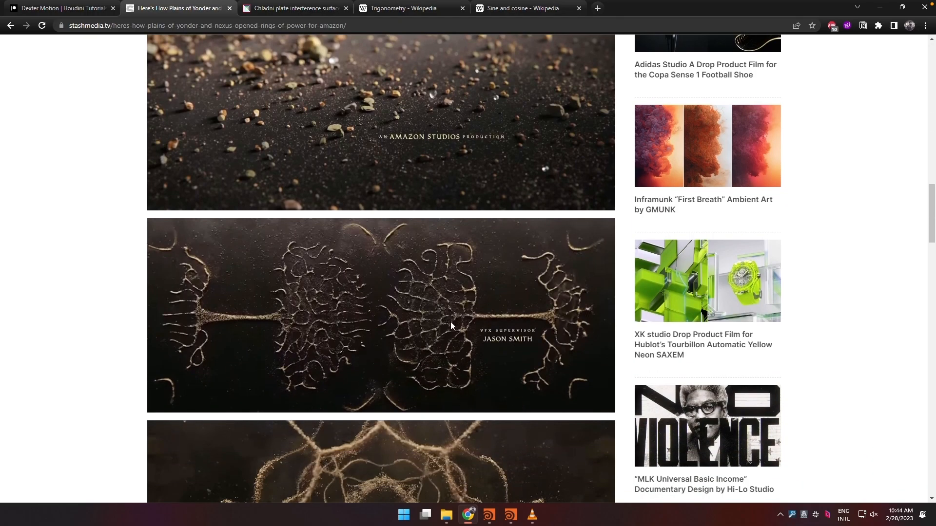
scroll(448, 345, "down", 10)
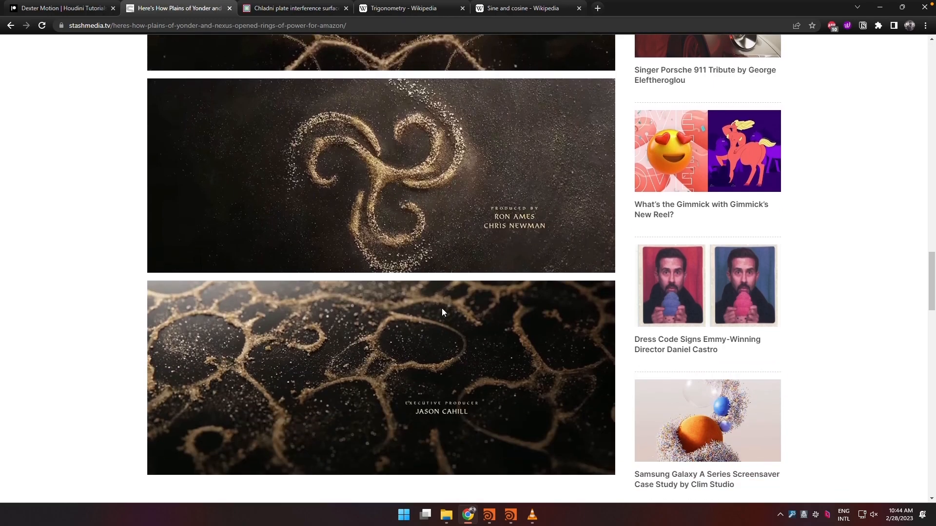
scroll(442, 311, "down", 5)
scroll(441, 313, "up", 3)
scroll(441, 313, "up", 2)
scroll(427, 246, "down", 3)
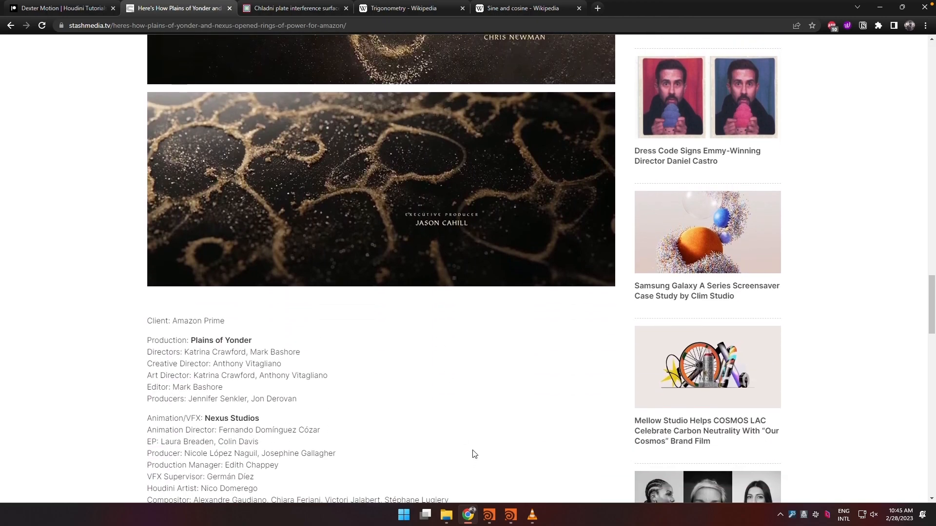
Switch to VLC media player and view the later part of the cam2.mp4 render.
left_click(532, 518)
left_click(532, 518)
left_click(532, 517)
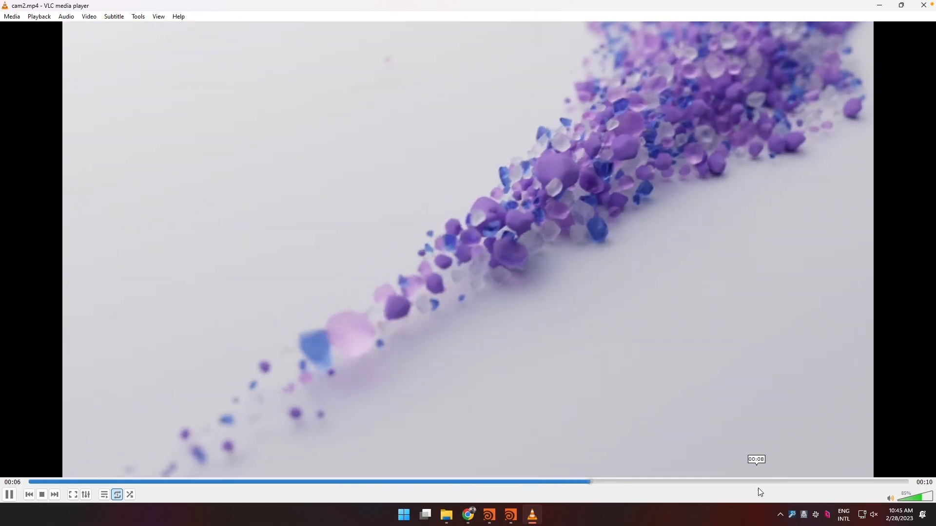
left_click(776, 483)
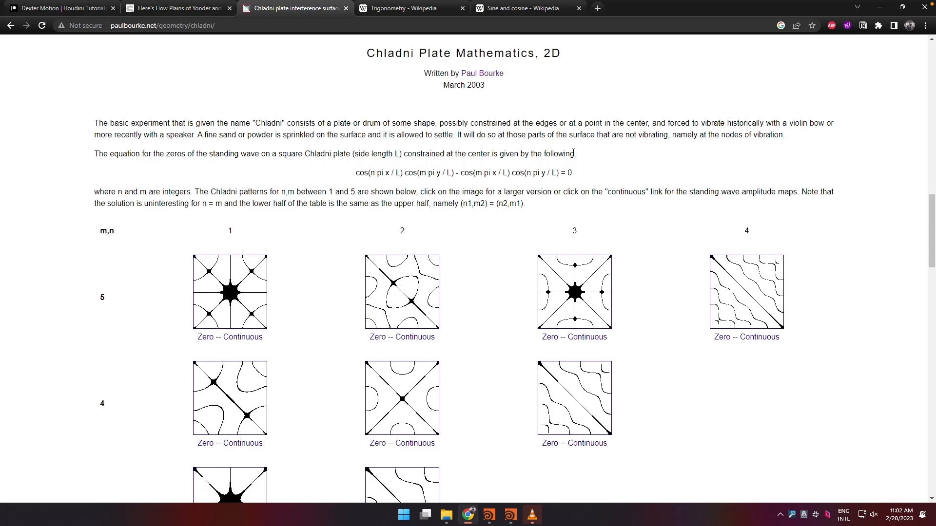
Examine the 2D Chladni plate equation on Paul Bourke's page, focusing on its first cosine term.
left_click_drag(320, 171, 576, 174)
double_click(397, 154)
left_click(394, 174)
left_click_drag(385, 174, 402, 176)
left_click(400, 172)
double_click(361, 173)
Compare the cosine graph on Wikipedia's Sine and cosine page with the first cosine term and its n in the Chladni equation.
left_click(538, 9)
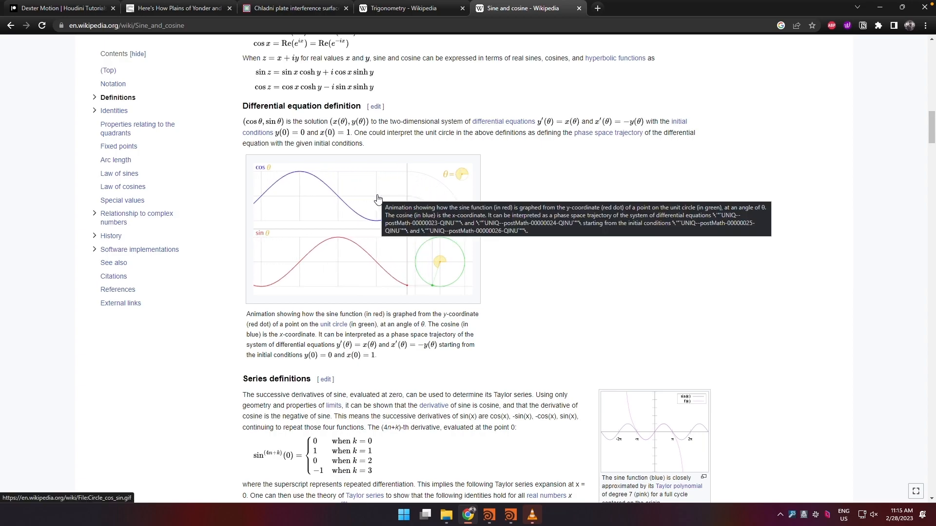
left_click(411, 10)
left_click(272, 10)
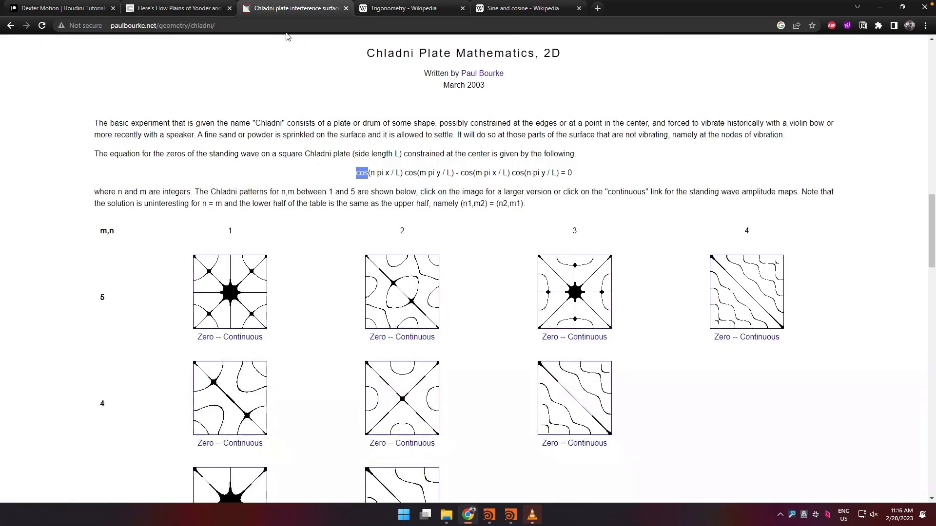
left_click_drag(369, 173, 400, 174)
left_click(400, 173)
double_click(372, 173)
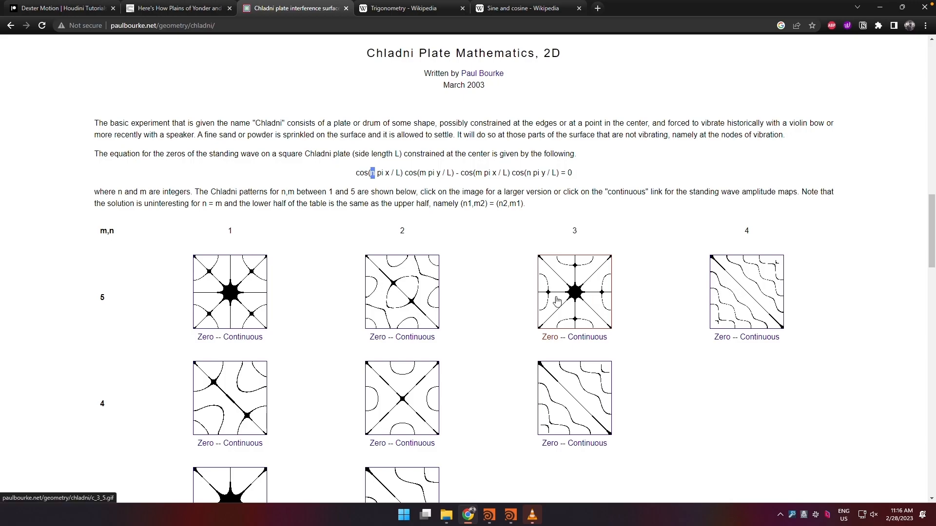
Switch to the empty Houdini scene and add a Geometry object to the network.
left_click(489, 515)
key("Tab")
type("geo")
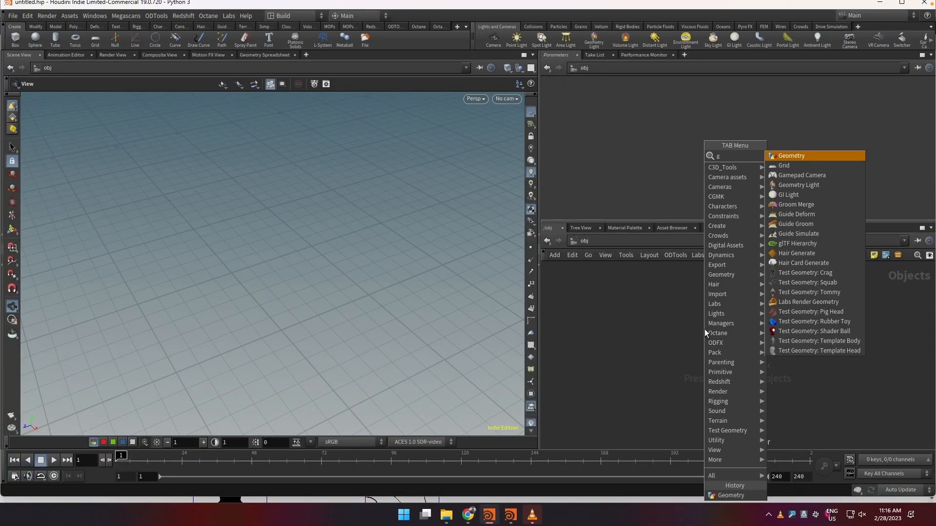
key("Return")
left_click(704, 329)
Enter the new geometry object and place a Grid node inside it.
double_click(704, 329)
key("Tab")
type("grid")
key("Return")
left_click(703, 329)
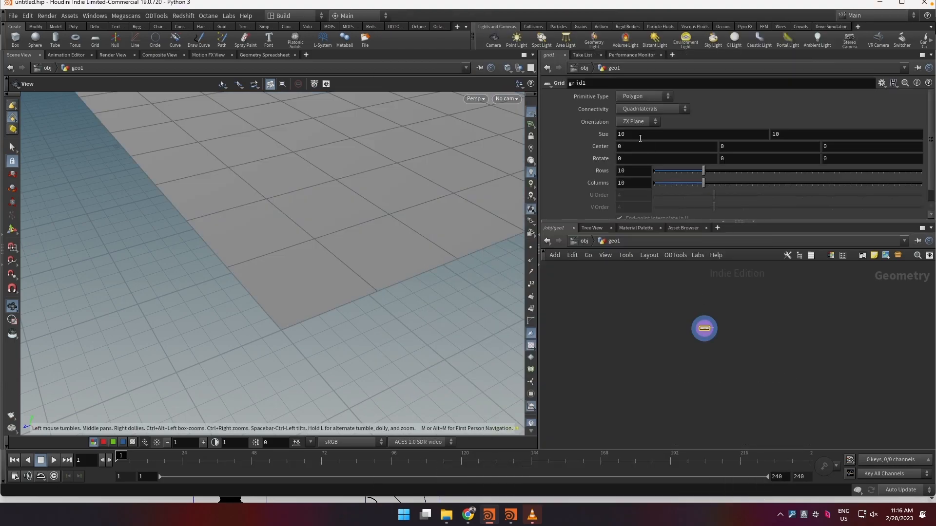
Set the grid's rows and columns to 500 each and reposition its node in the network.
left_click(634, 174)
type("500")
key("Tab")
type("500")
key("Return")
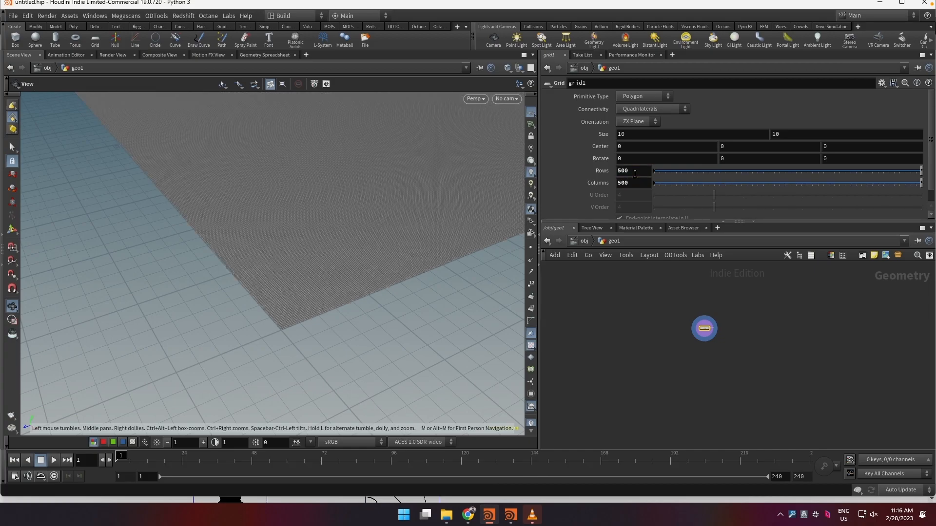
left_click_drag(734, 305, 692, 323)
key("Tab")
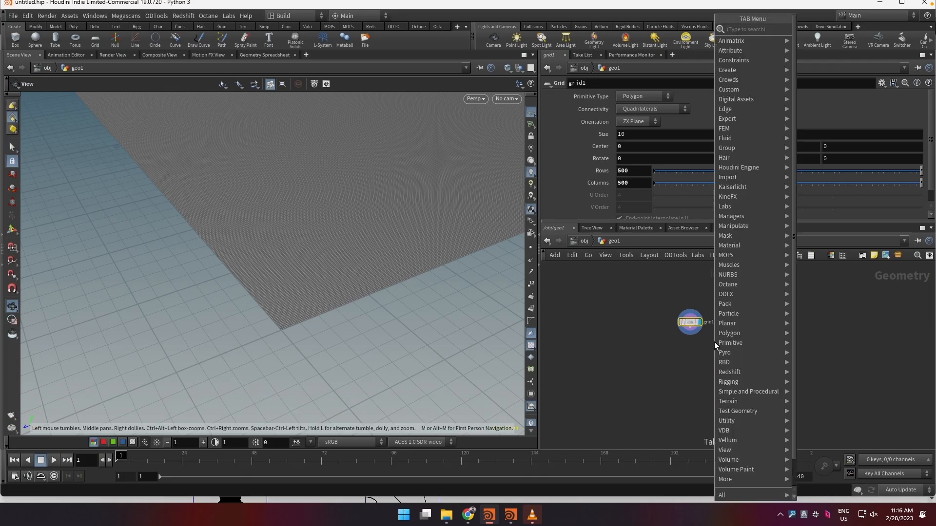
type("point weld")
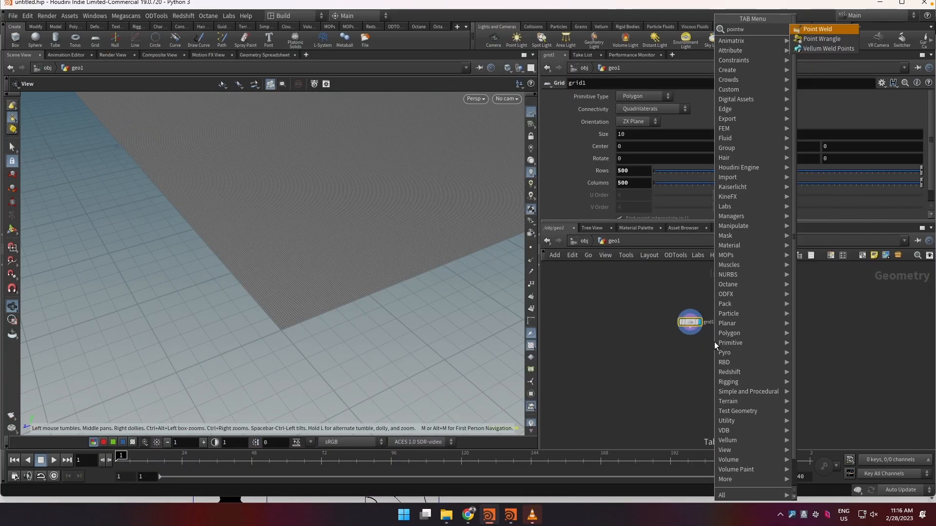
key("Return")
left_click(714, 341)
key("ctrl+z")
Add a Point Wrangle below the grid, wire the grid into its first input and display the wrangle.
key("Tab")
type("point wr")
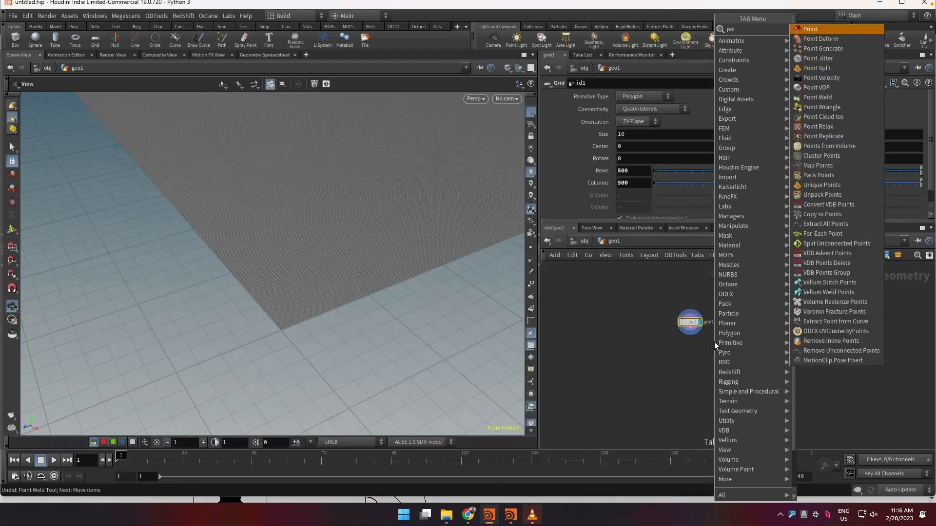
key("Return")
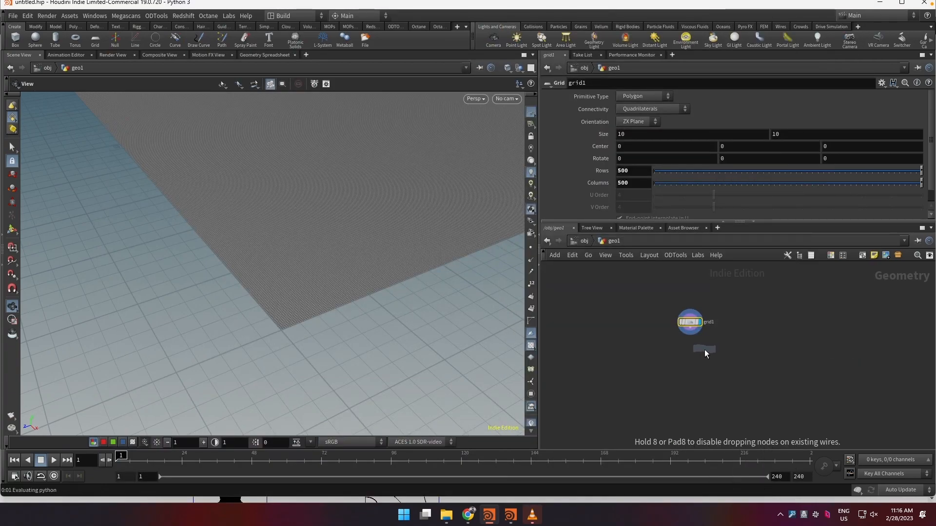
left_click(703, 350)
left_click(693, 335)
left_click(693, 336)
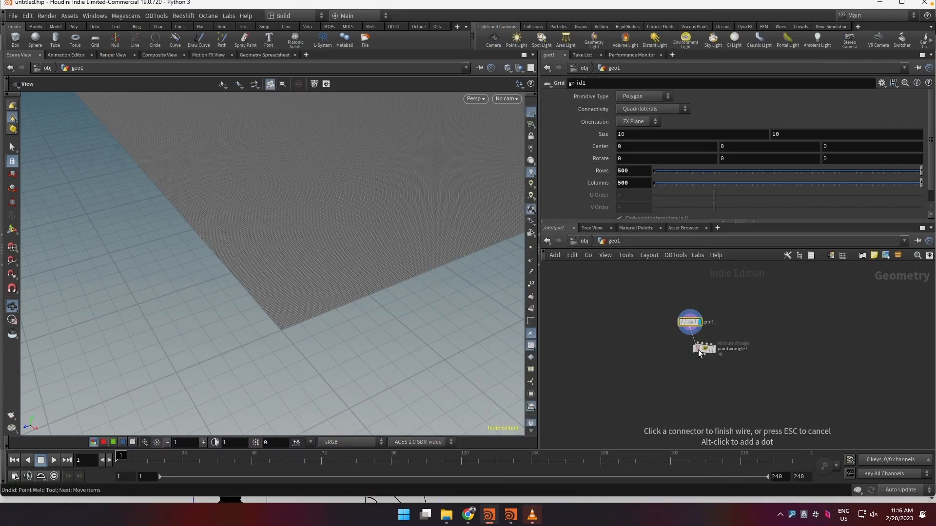
left_click(704, 349)
left_click(706, 351)
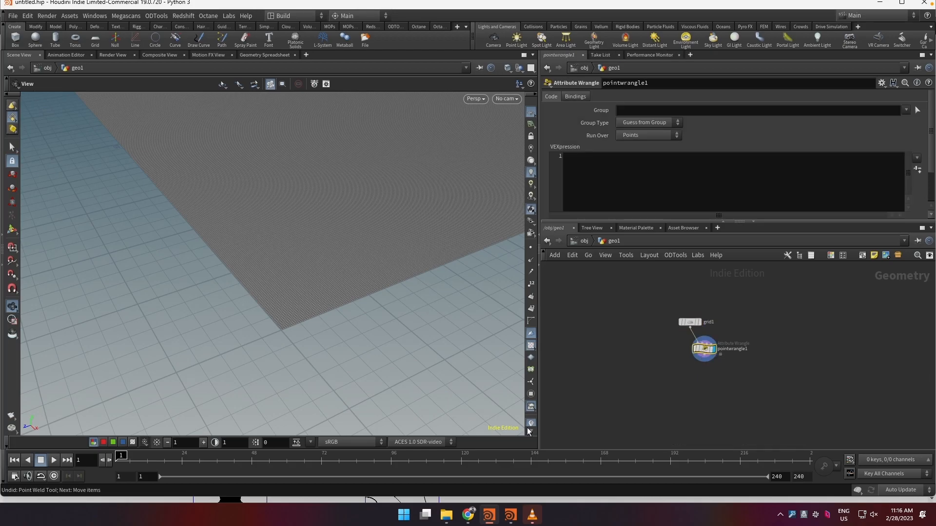
Check the Chladni equation in Chrome, declare float n =chf("n"); and float m =chf("m"); in the wrangle, and create their parameters.
left_click(468, 516)
left_click(377, 177)
left_click(880, 7)
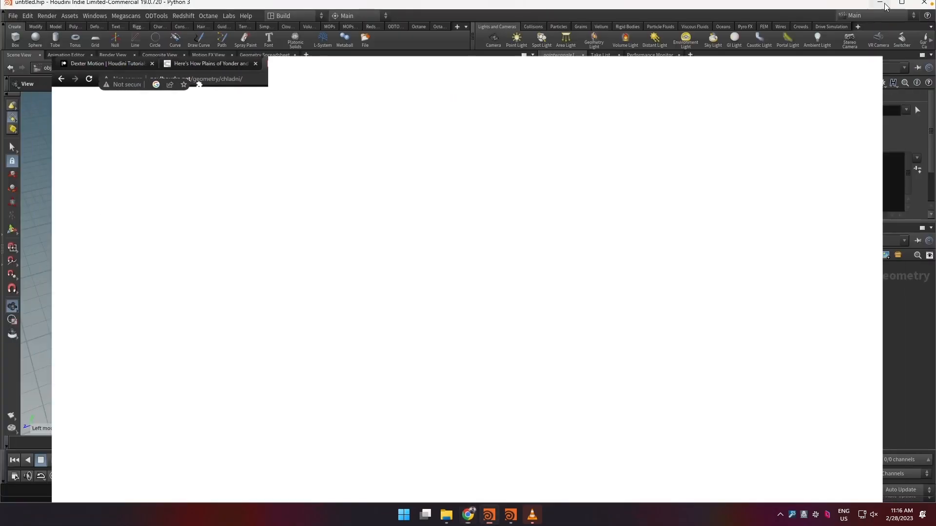
left_click(595, 177)
type("float ")
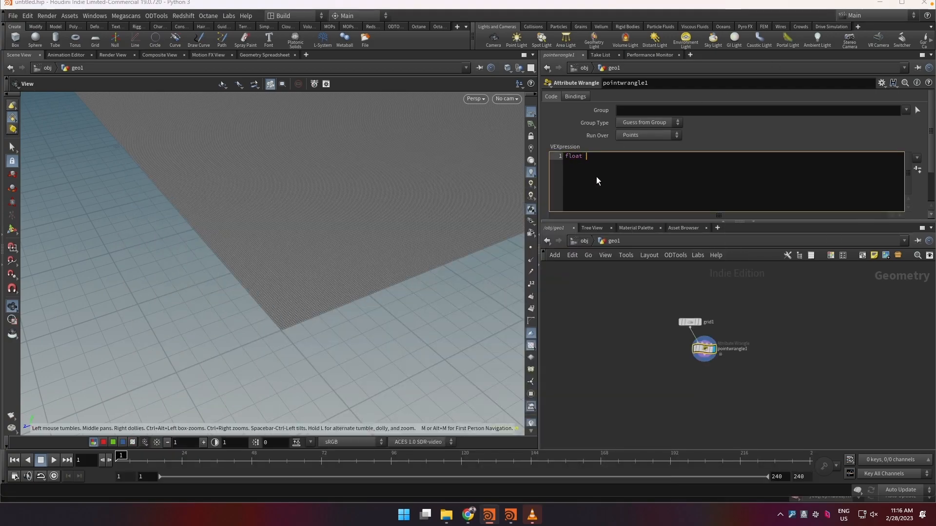
type("n =chf(")
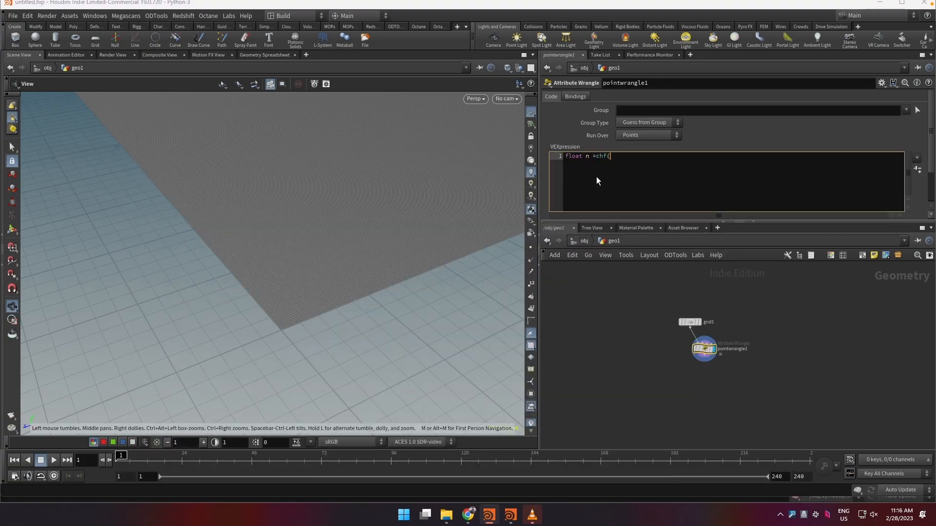
type("\"n\");")
key("Return")
type("float m =chf)(\"m\");")
key("Return")
key("Return")
left_click(917, 169)
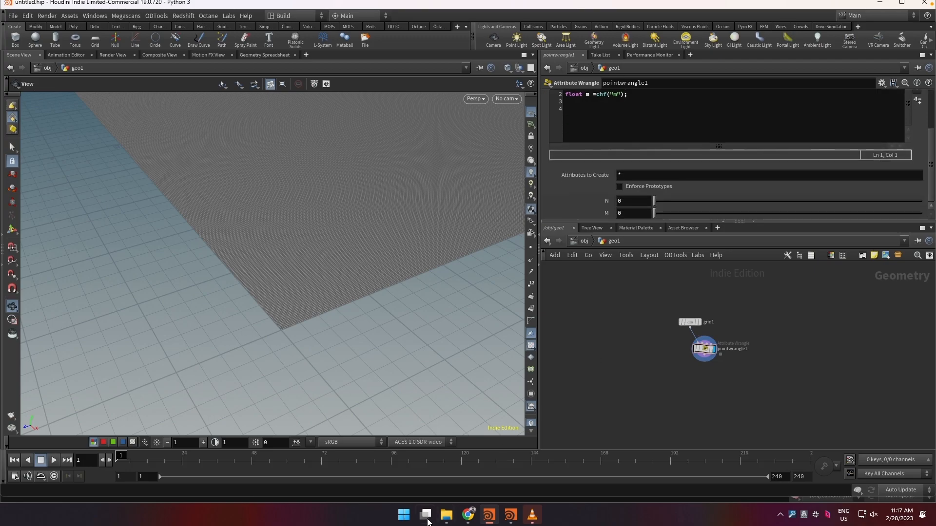
Check the x and y terms of the Chladni equation in Chrome, and declare float x = relbbox(0,@P).x; in the Houdini wrangle.
left_click(467, 515)
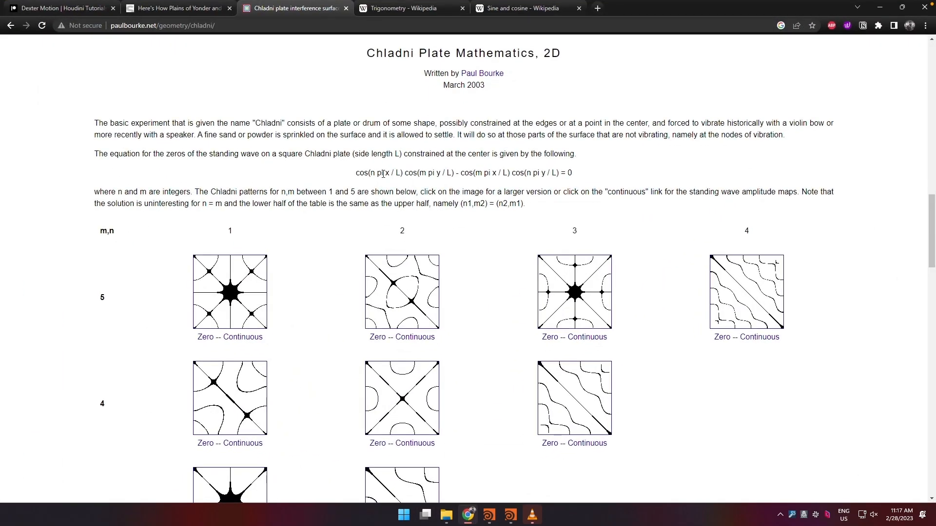
left_click_drag(383, 174, 454, 174)
left_click(493, 185)
left_click(880, 5)
left_click(603, 110)
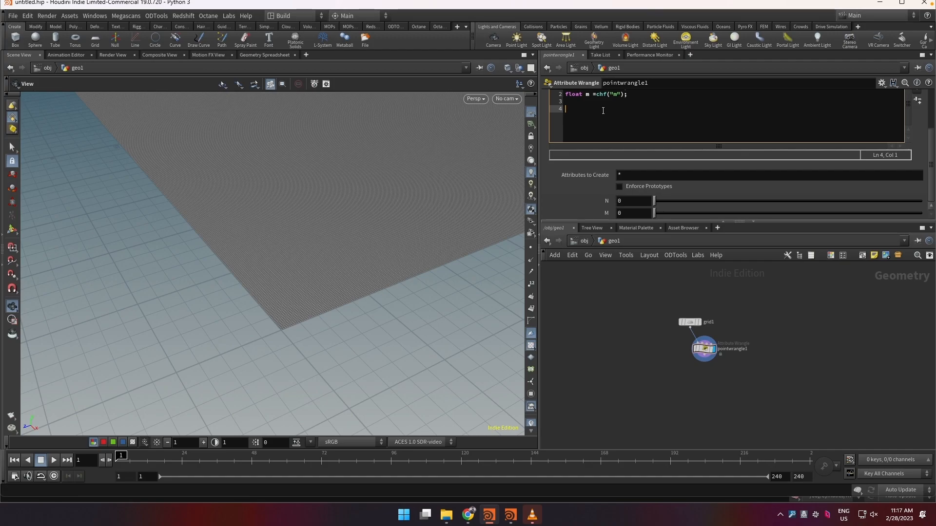
type("float x")
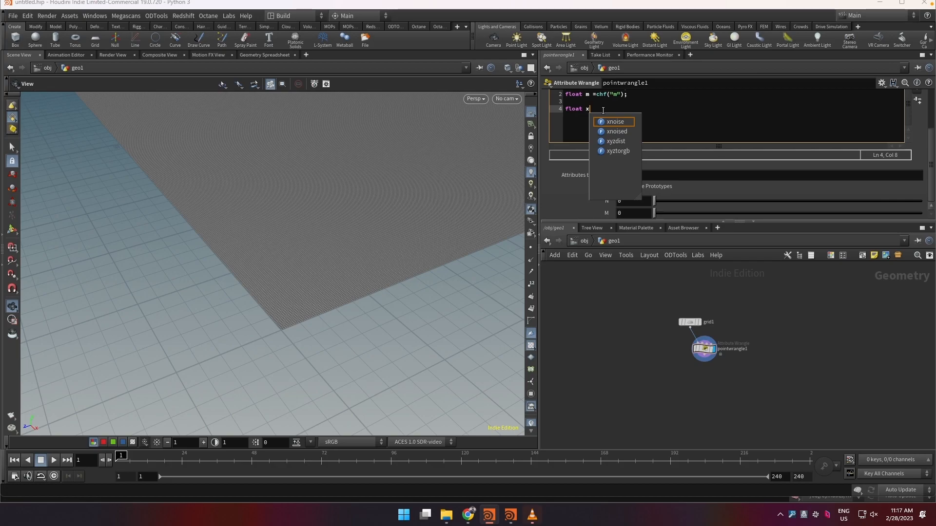
type(" = rel")
key("Down")
key("Down")
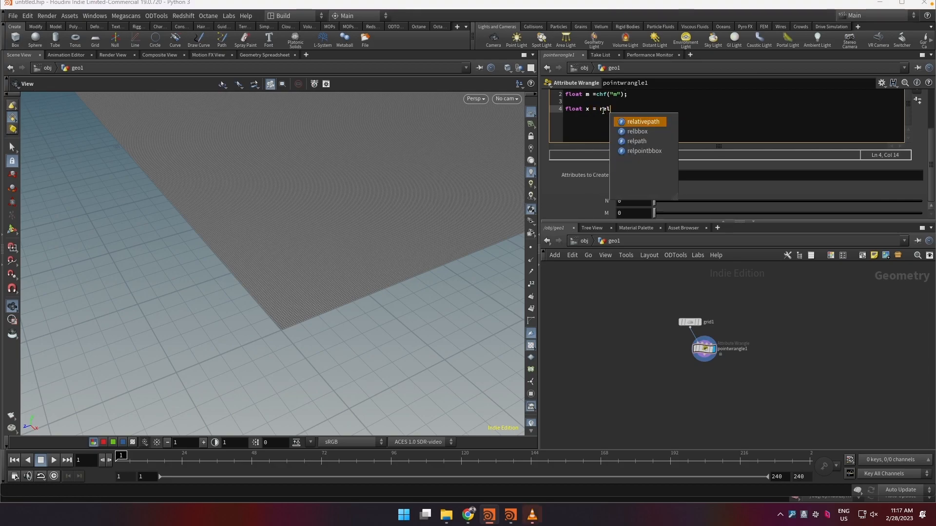
key("Return")
type("(")
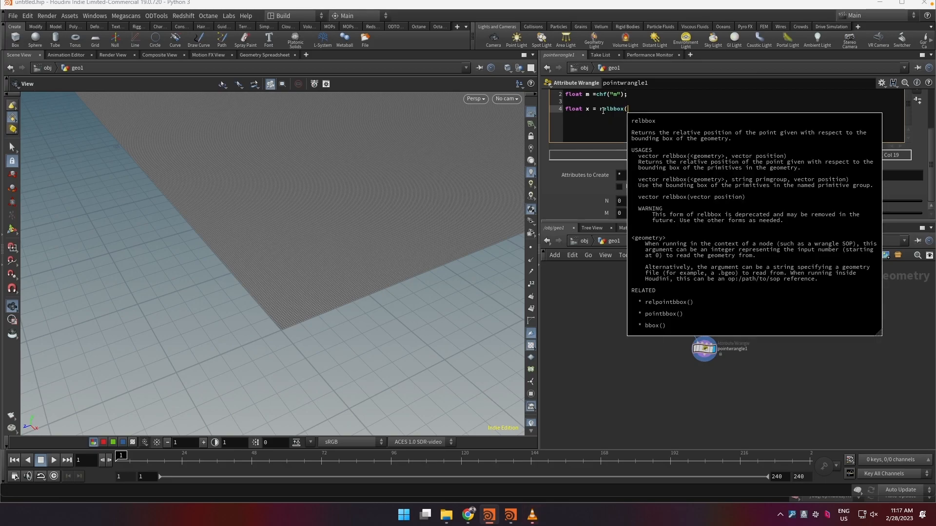
type("0,#P")
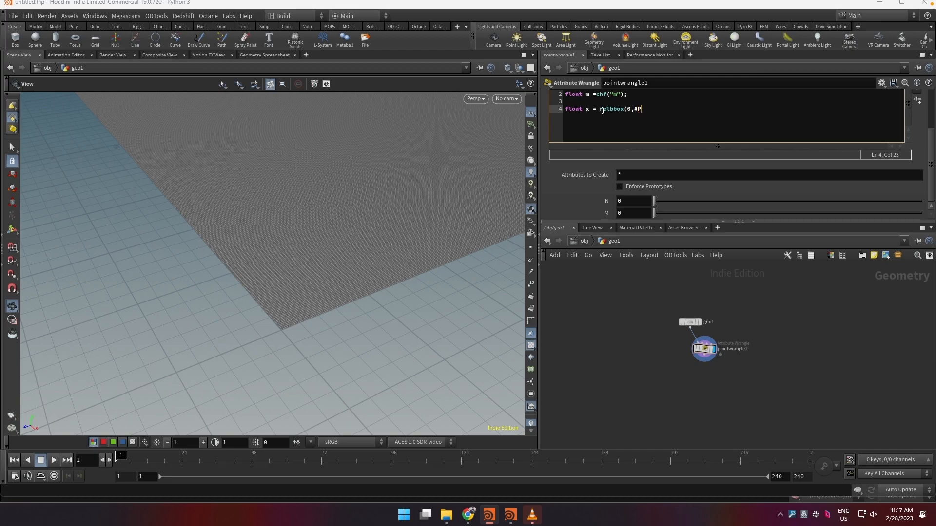
type("@P),")
type("x;")
Declare float z = relbbox(0,@P).z; on the line below the x variable.
key("Return")
type("float z = ")
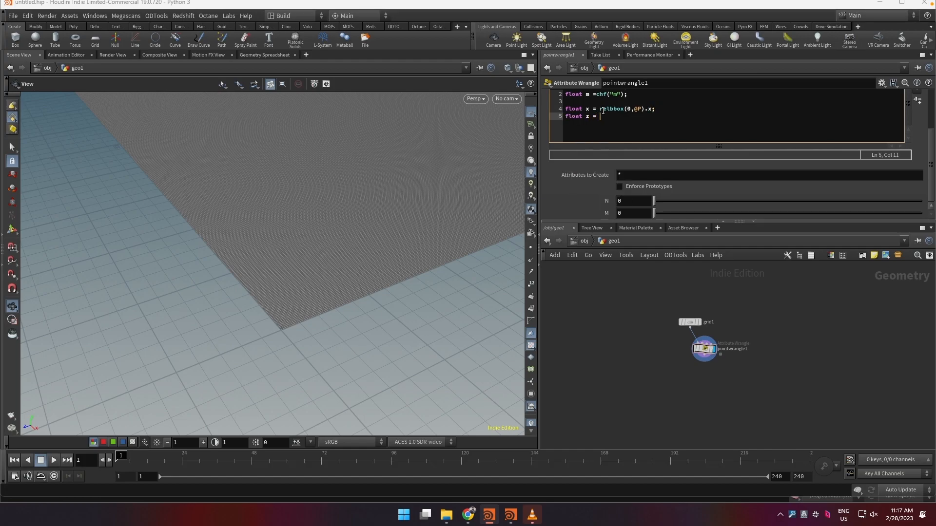
type("replbb")
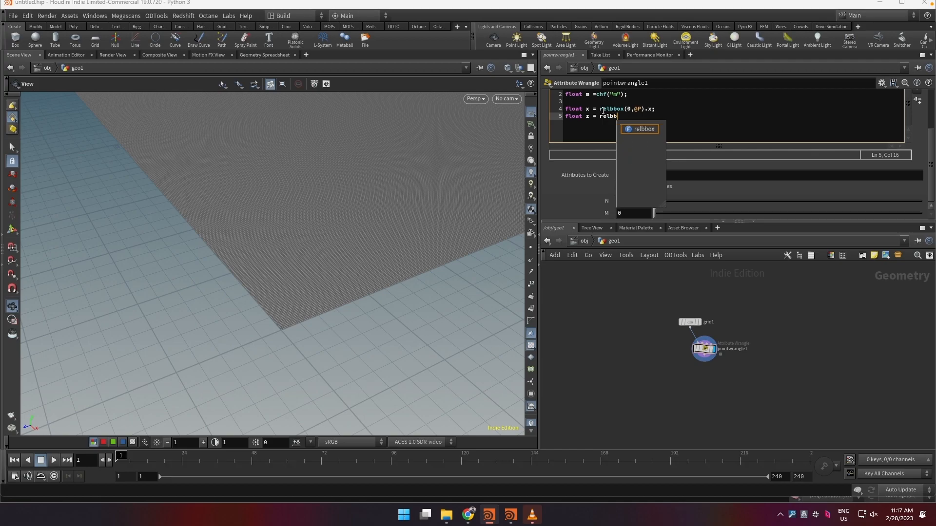
type("ox(0,@")
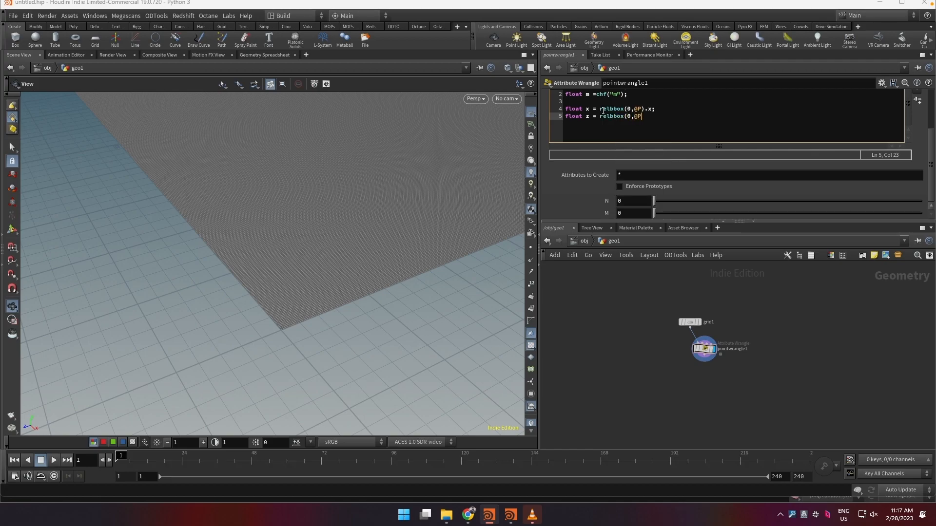
type("P);")
type("z;")
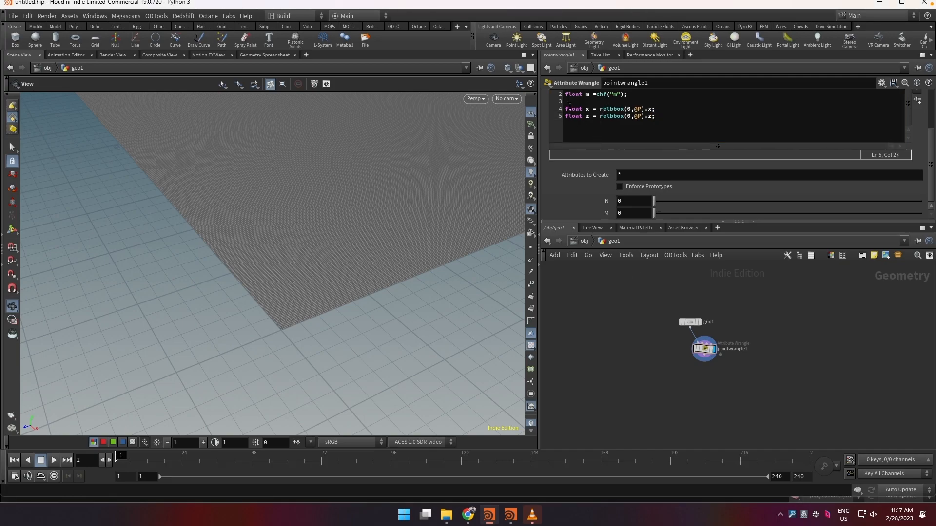
Start the equation two lines below the z variable with float cym = cos( n * x * $PI).
left_click_drag(412, 236, 402, 262)
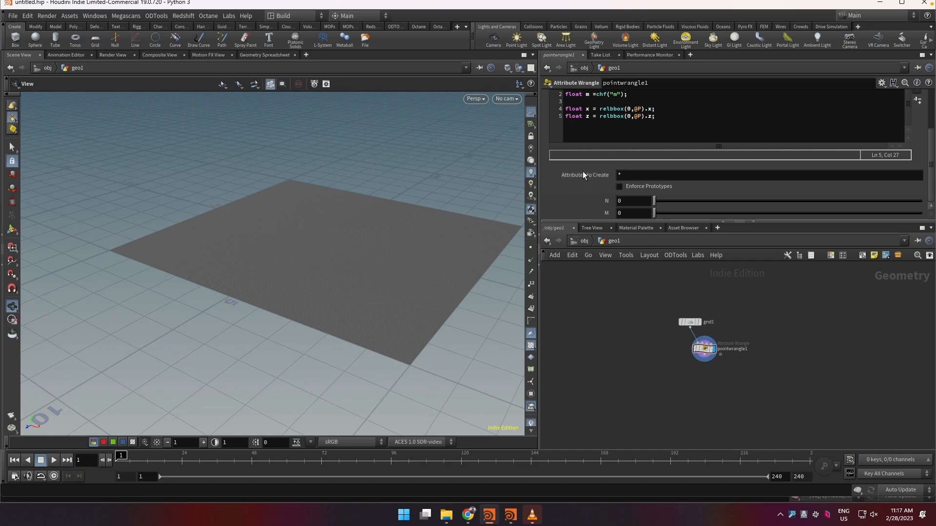
left_click(666, 117)
key("Return")
key("Return")
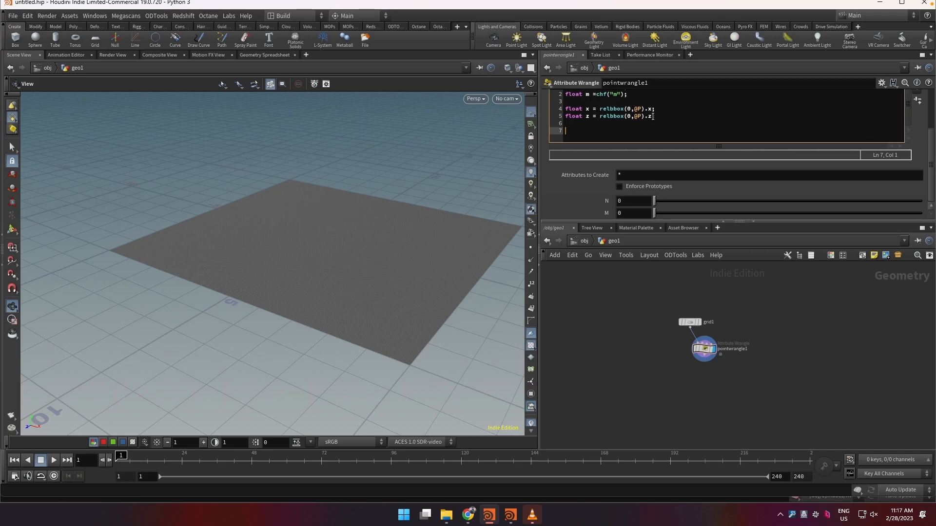
type("float cym ")
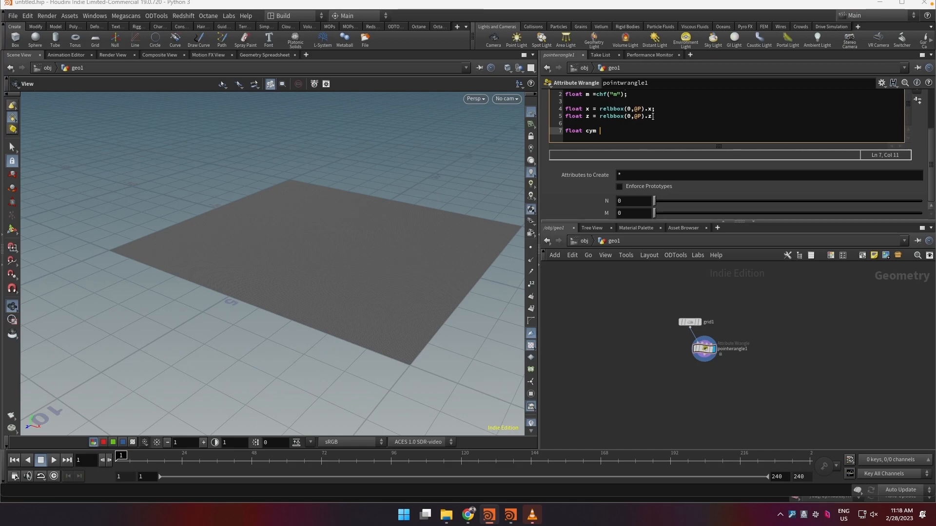
type(" = cos")
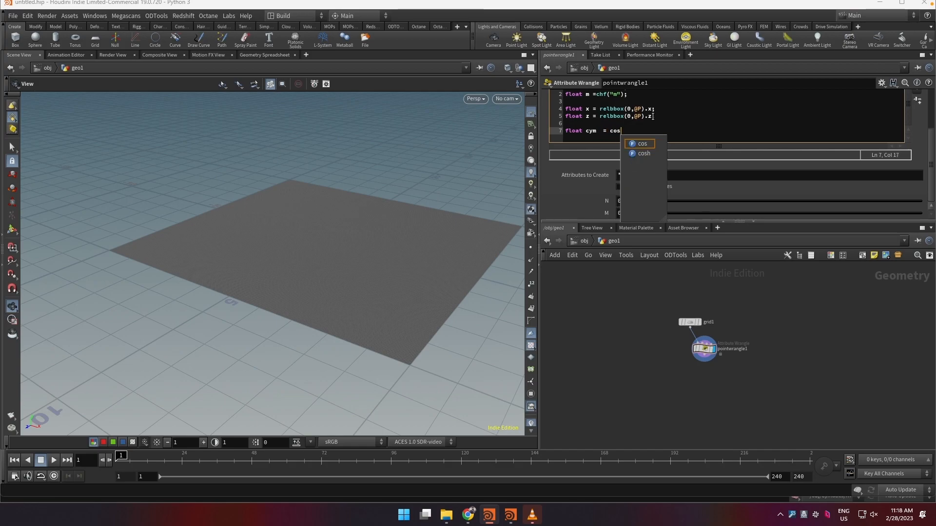
type("( n ")
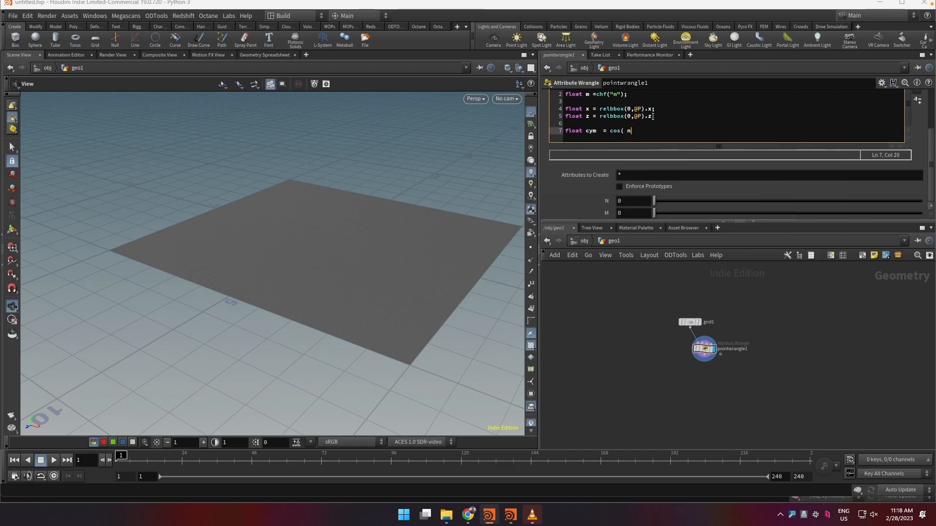
type("* x * $PI")
Duplicate the cosine term three times, joining the four terms with *, - and *, and end the line with a semicolon.
left_click_drag(673, 129, 611, 132)
key("ctrl+c")
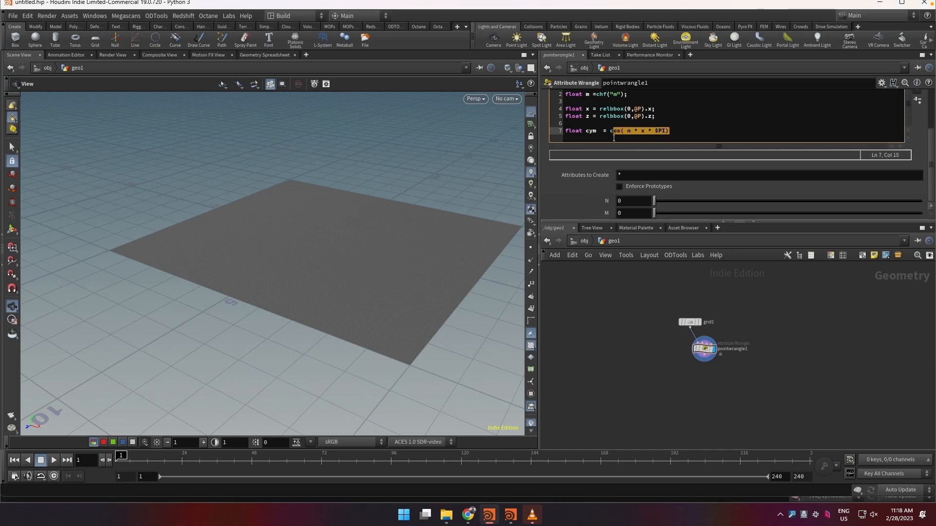
left_click(692, 129)
type("*")
key("ctrl+v")
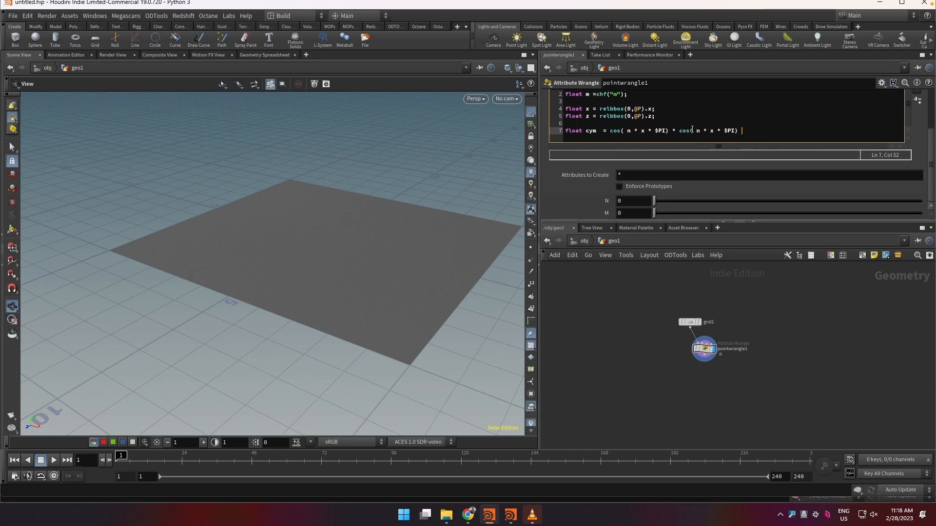
key("ctrl+v")
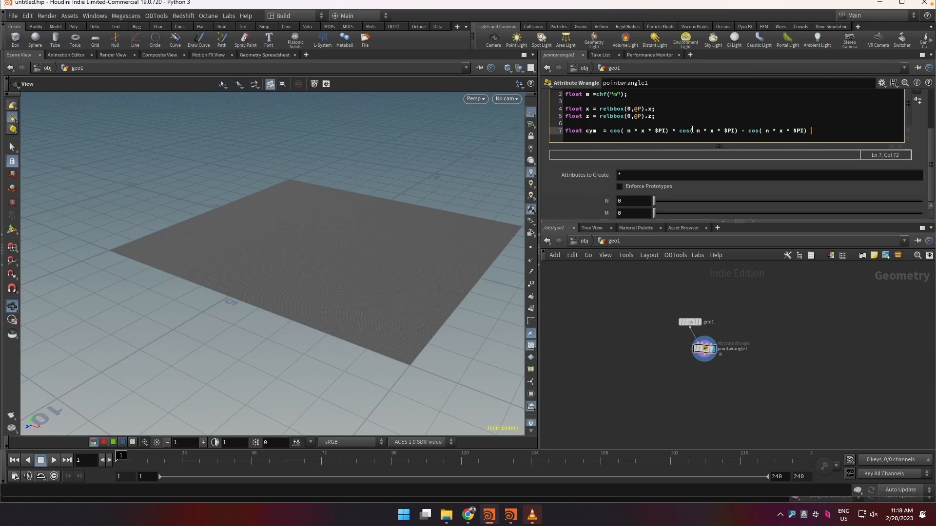
type("*")
key("ctrl+v")
left_click(812, 131)
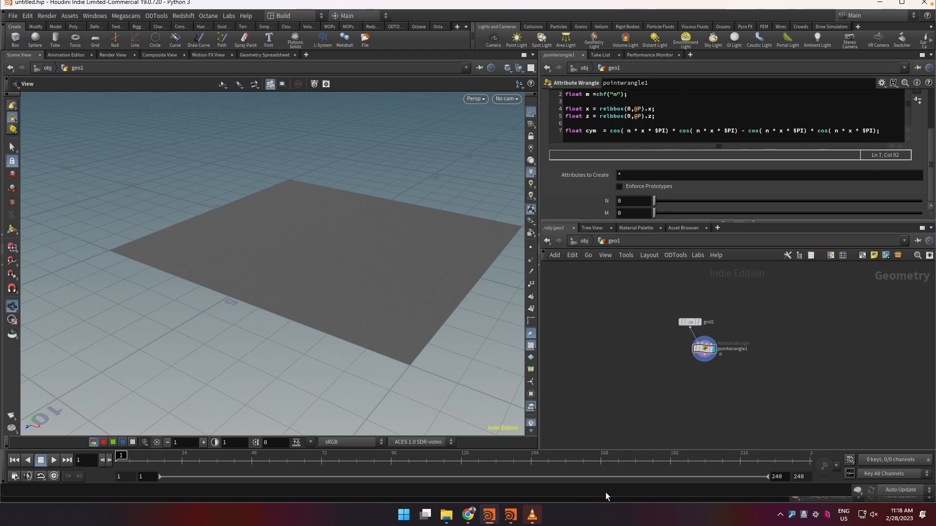
Compare with the Chladni equation in Chrome and change the second cosine term in the Houdini wrangle to m * y.
left_click(468, 515)
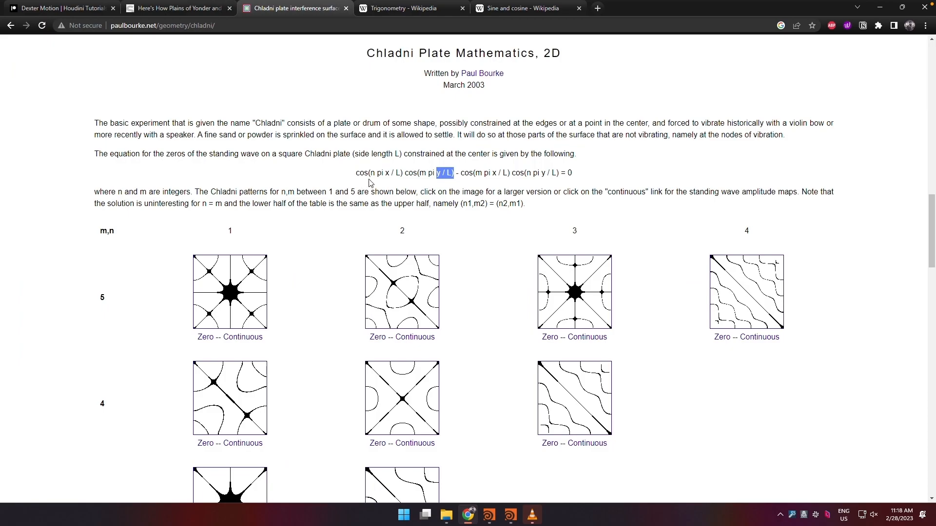
left_click(482, 189)
left_click(902, 7)
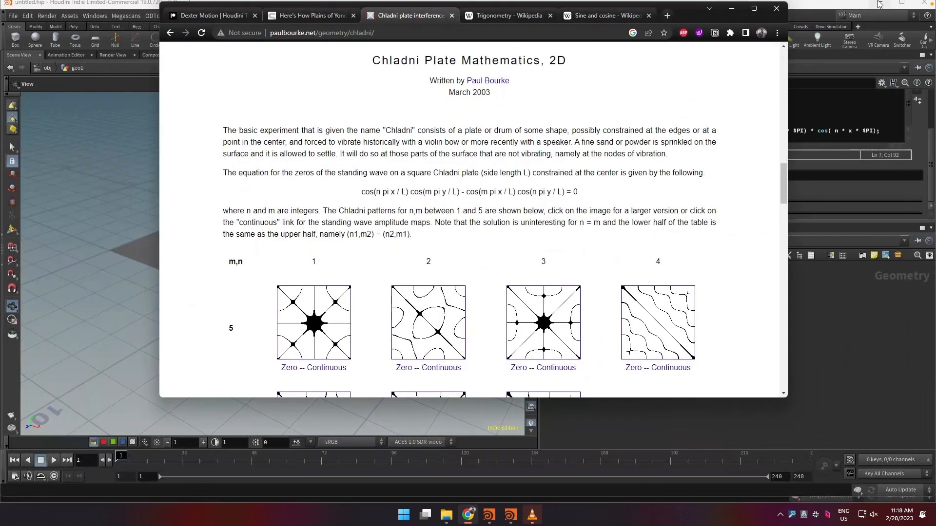
left_click(732, 8)
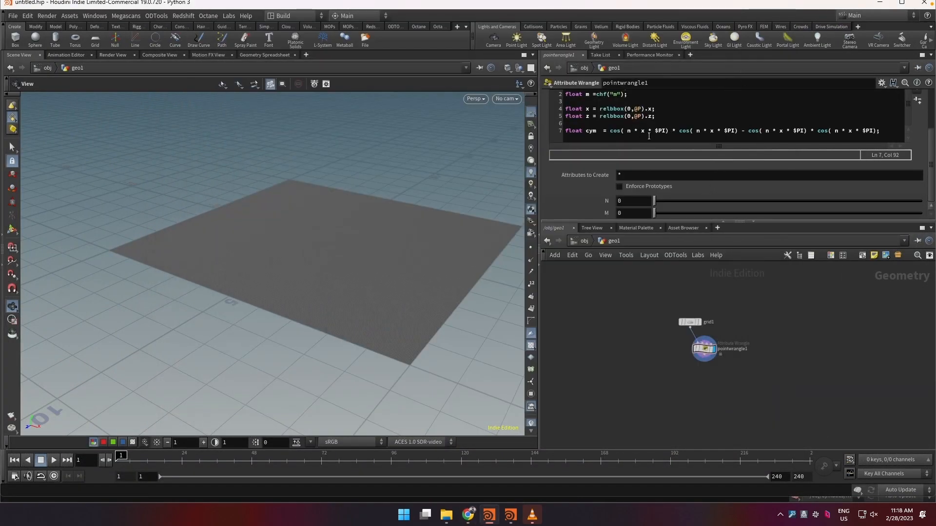
left_click(703, 132)
key("BackSpace")
type("m")
left_click(715, 132)
key("BackSpace")
type("y")
Change the third cosine term to m * x and the fourth to n * y.
left_click(782, 132)
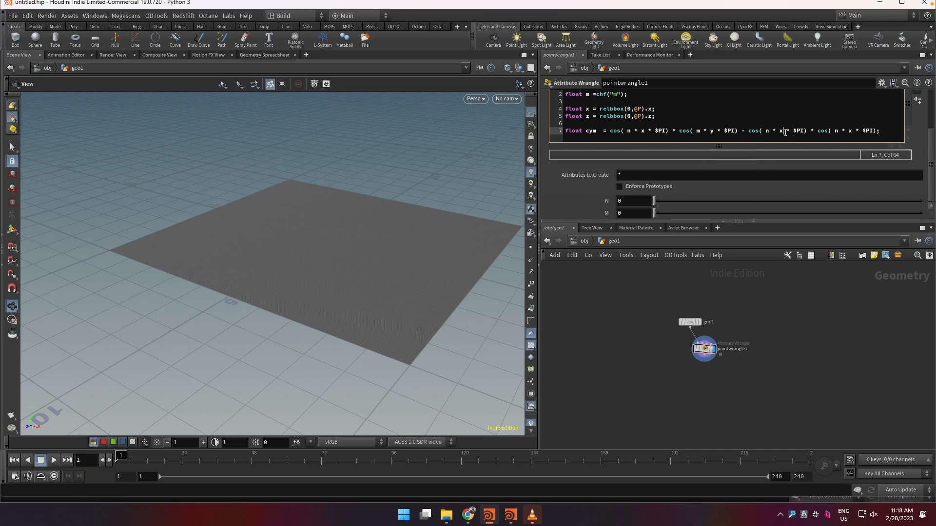
left_click(770, 131)
key("BackSpace")
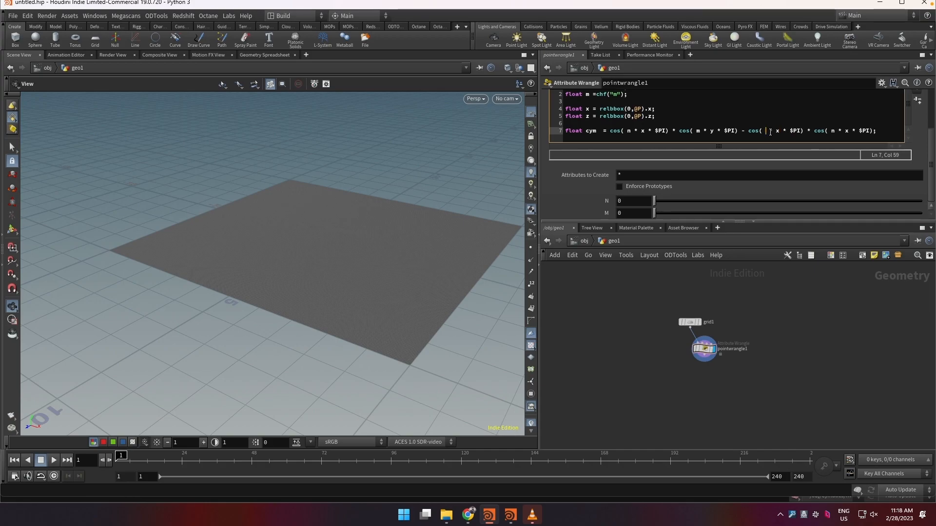
type("m")
left_click(838, 131)
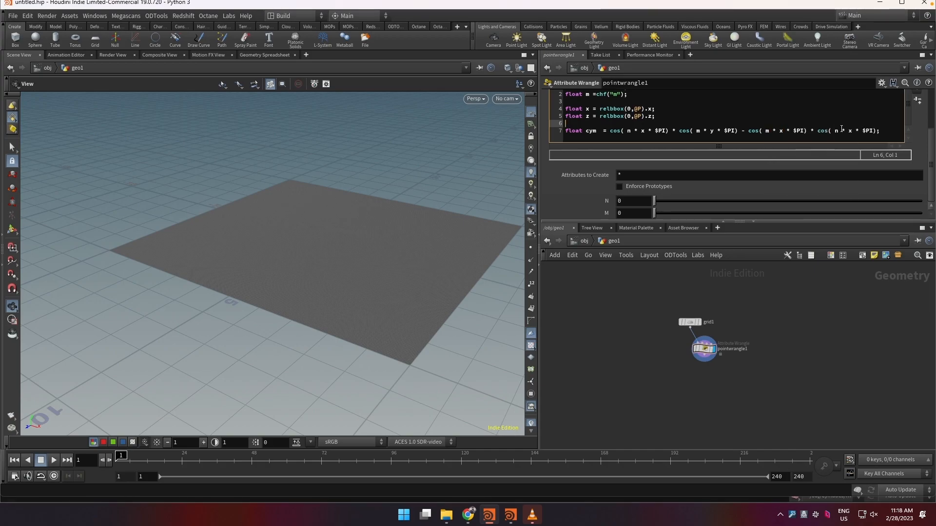
type("y")
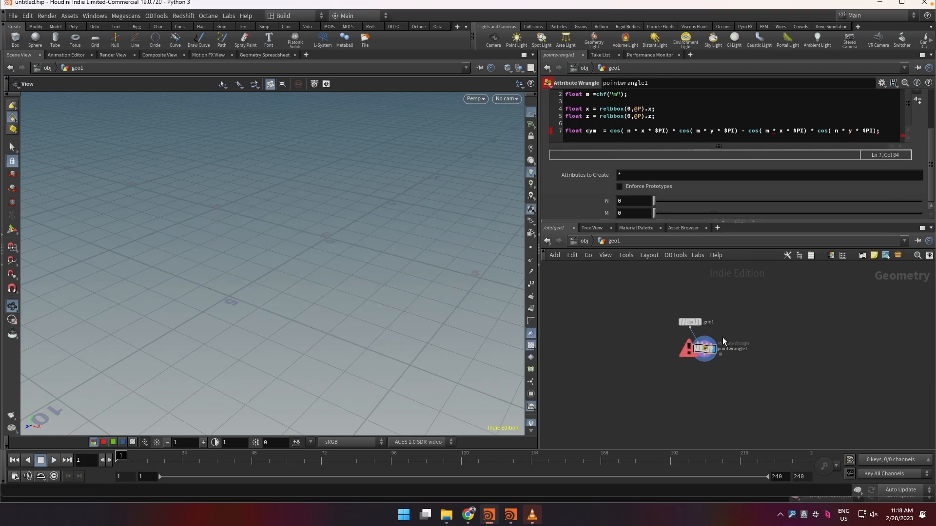
Read the wrangle node's error details and replace y with z in the second and fourth cosine terms.
middle_click(702, 351)
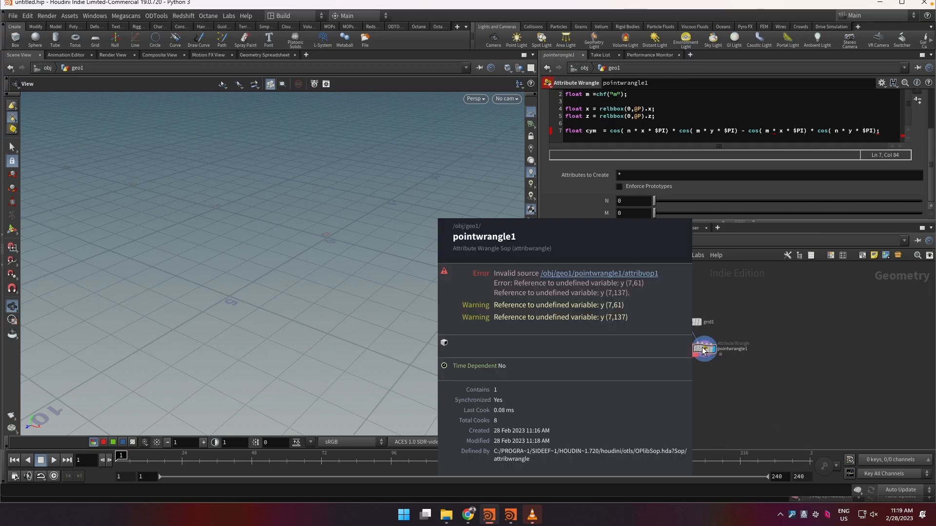
left_click(711, 131)
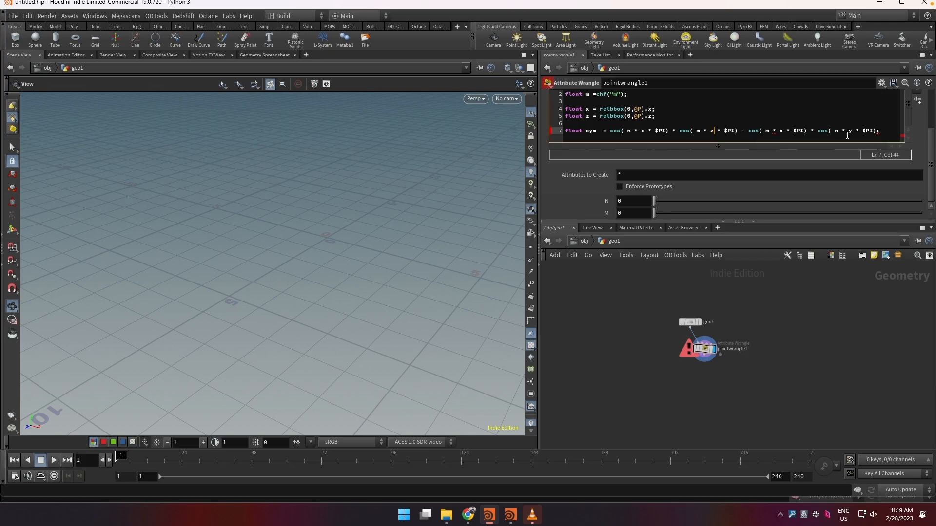
double_click(851, 130)
type("z")
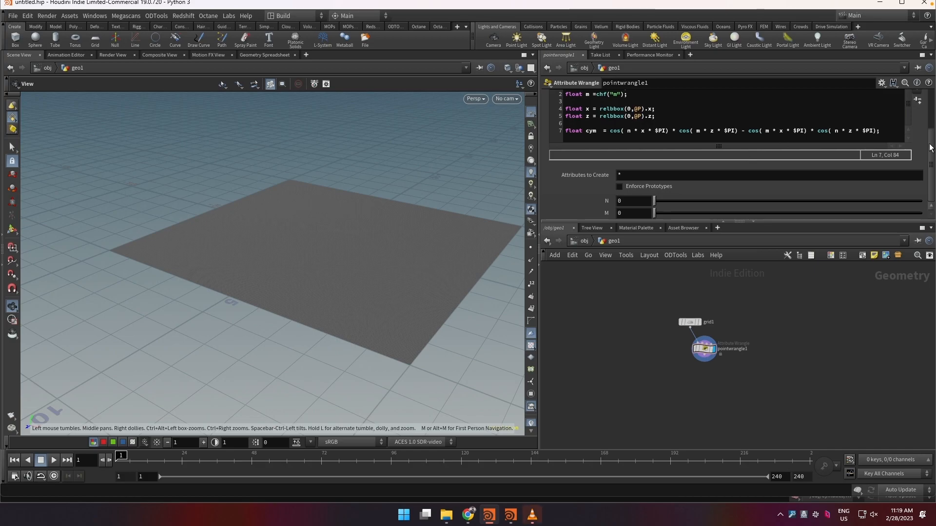
Add the line @P.y=cym; below the cosine expression in the point wrangle, separated by an empty line.
left_click_drag(931, 147, 932, 126)
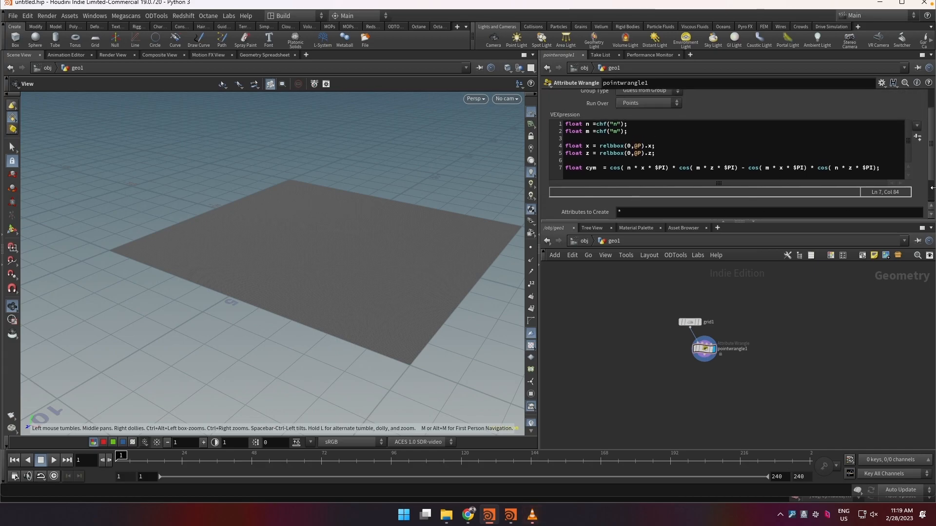
scroll(931, 153, "down", 1)
left_click(879, 155)
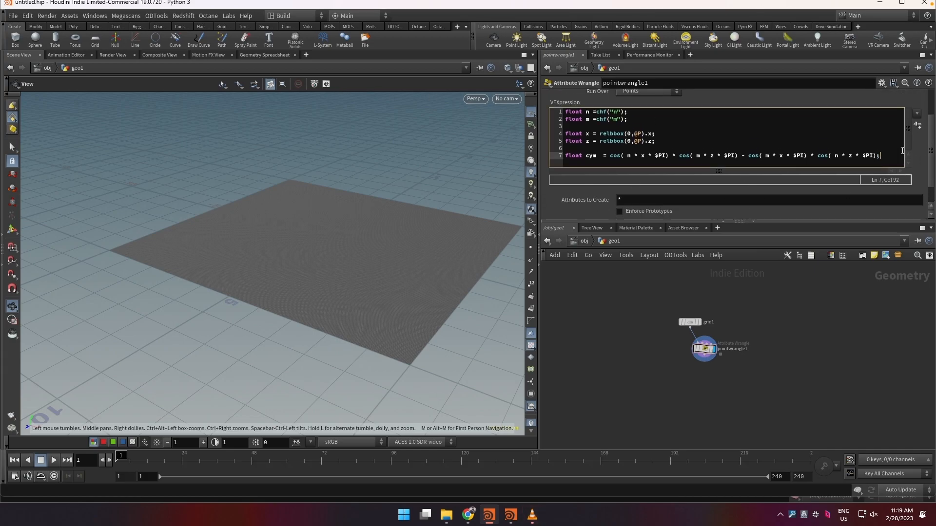
key("Return")
key("Return")
key("Return")
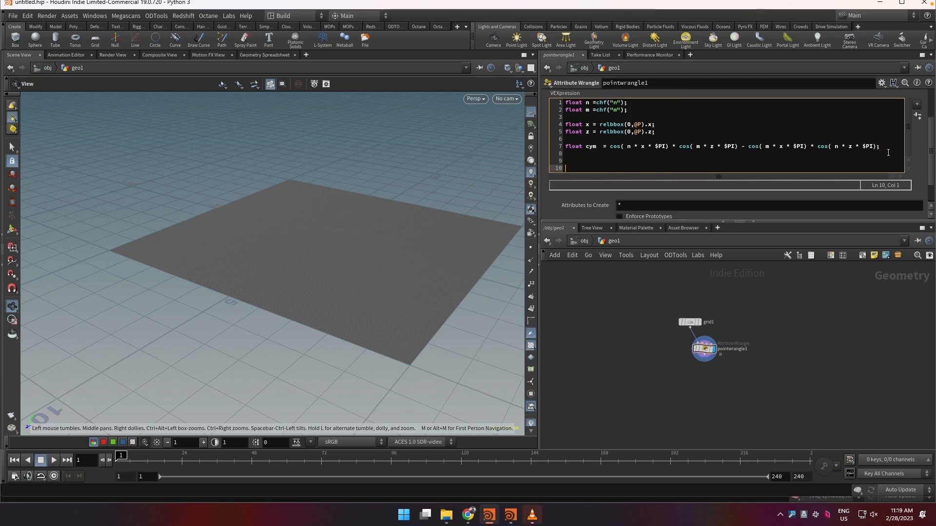
key("Up")
key("Up")
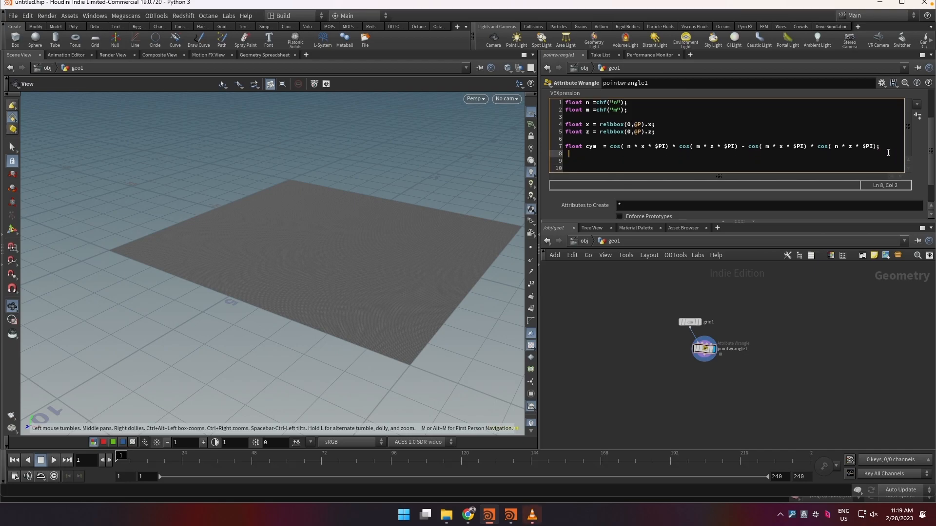
key("Return")
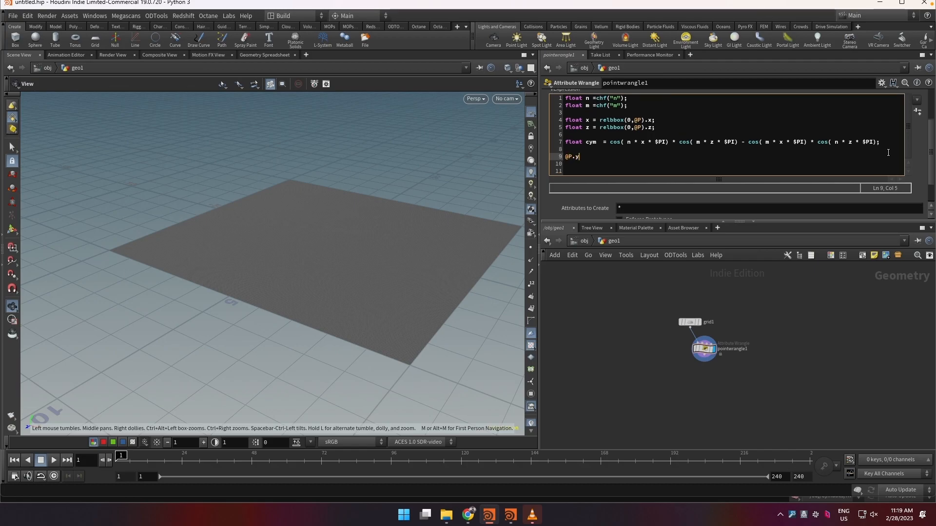
type("@P.y=cm")
type(";")
key("BackSpace")
key("BackSpace")
type("y")
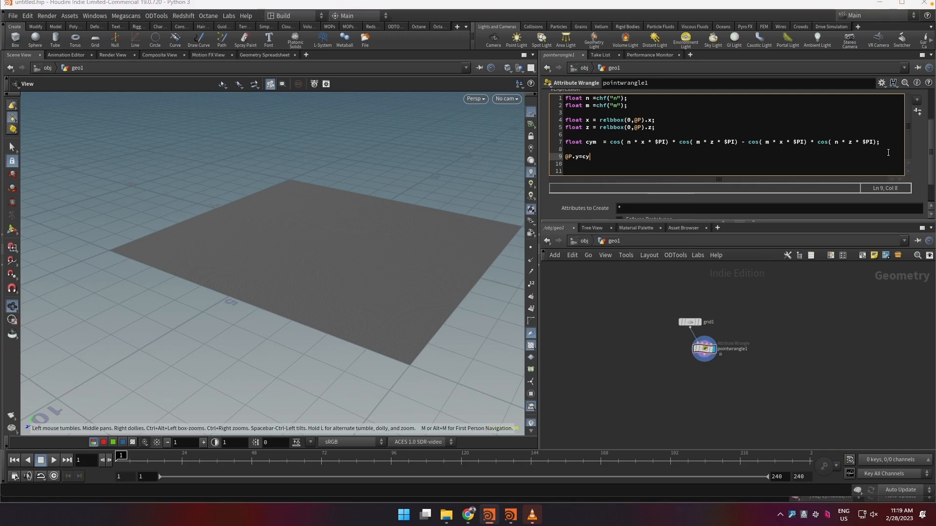
type("m;")
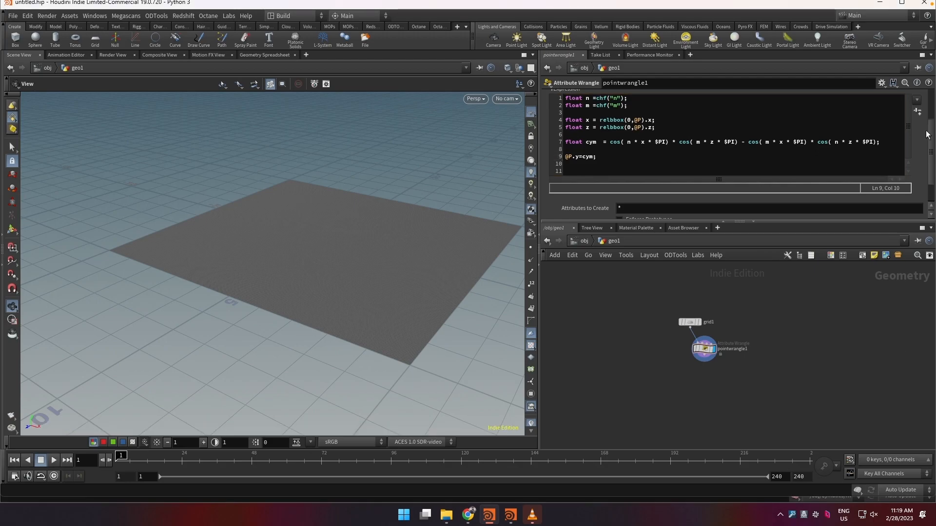
Set the point wrangle's N parameter to 5 and M to 1.
scroll(687, 211, "down", 1)
left_click_drag(688, 204, 701, 204)
double_click(638, 202)
type("5")
double_click(638, 212)
type("1")
key("Return")
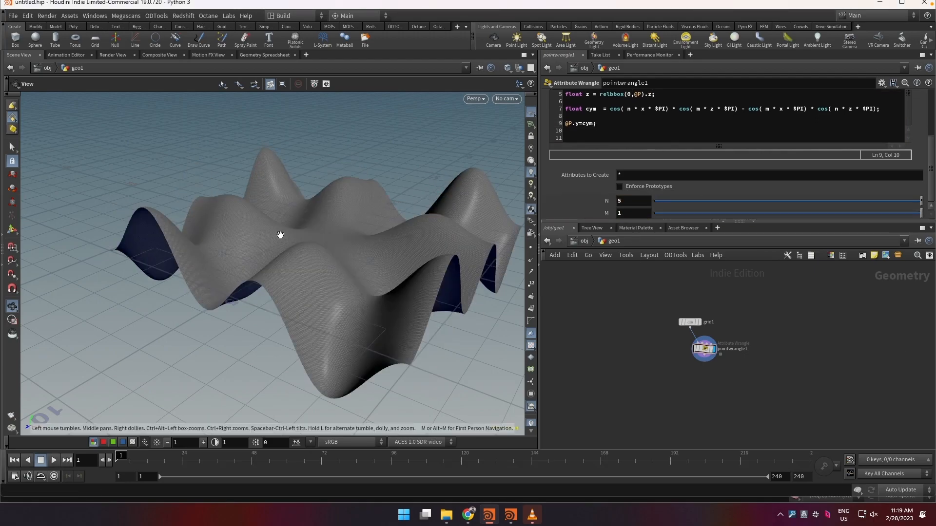
Insert the line cym= abs(cym); above the @P.y assignment in the point wrangle and apply the code.
mouse_move(300, 251)
left_mouse_down()
mouse_move(311, 307)
mouse_move(319, 309)
mouse_move(272, 246)
mouse_move(367, 278)
mouse_move(221, 305)
mouse_move(328, 287)
mouse_move(328, 393)
mouse_move(298, 294)
mouse_move(344, 274)
left_mouse_up()
mouse_move(227, 314)
left_mouse_down()
mouse_move(314, 313)
mouse_move(389, 291)
mouse_move(242, 303)
mouse_move(194, 276)
mouse_move(334, 281)
mouse_move(302, 296)
mouse_move(309, 328)
left_mouse_up()
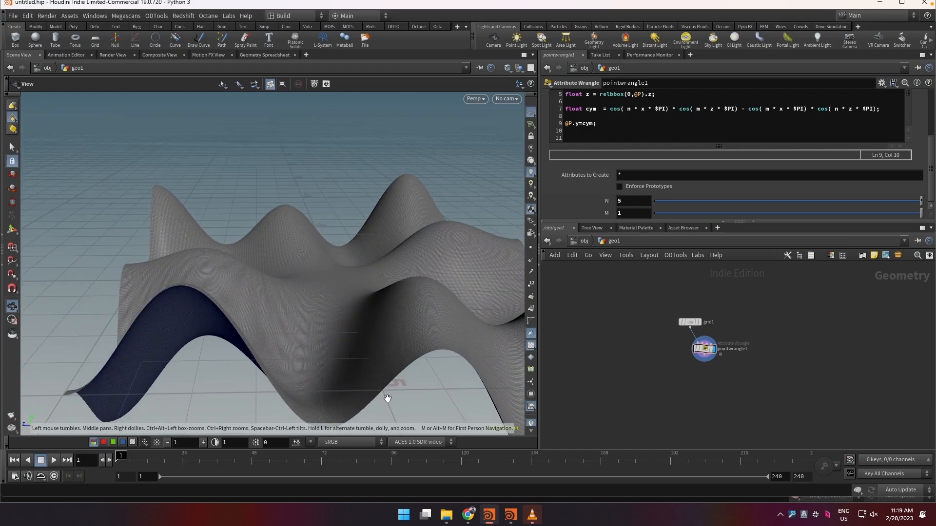
left_click_drag(338, 229, 345, 269)
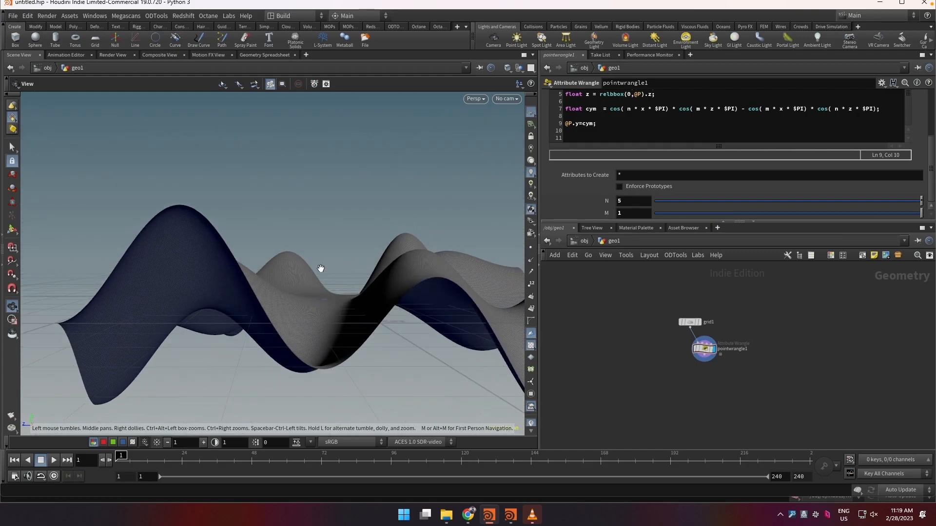
left_click(584, 123)
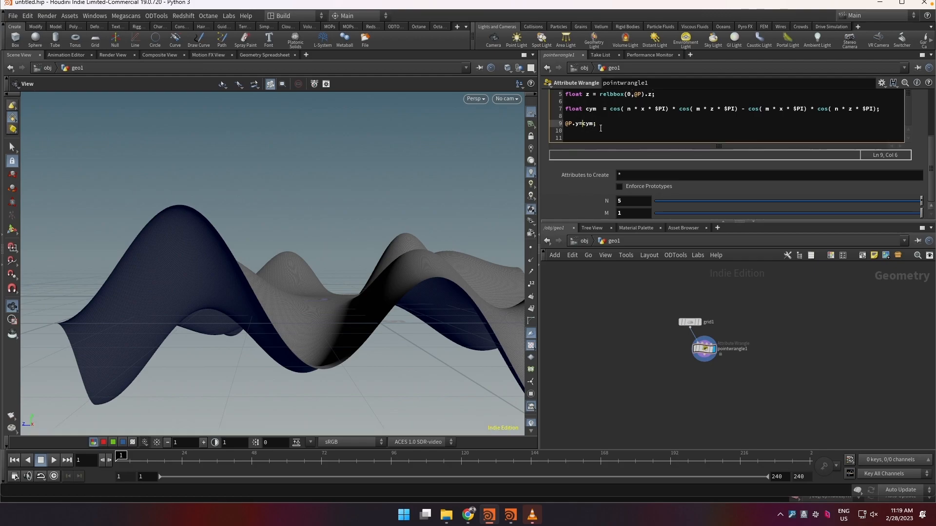
key("Up")
key("Return")
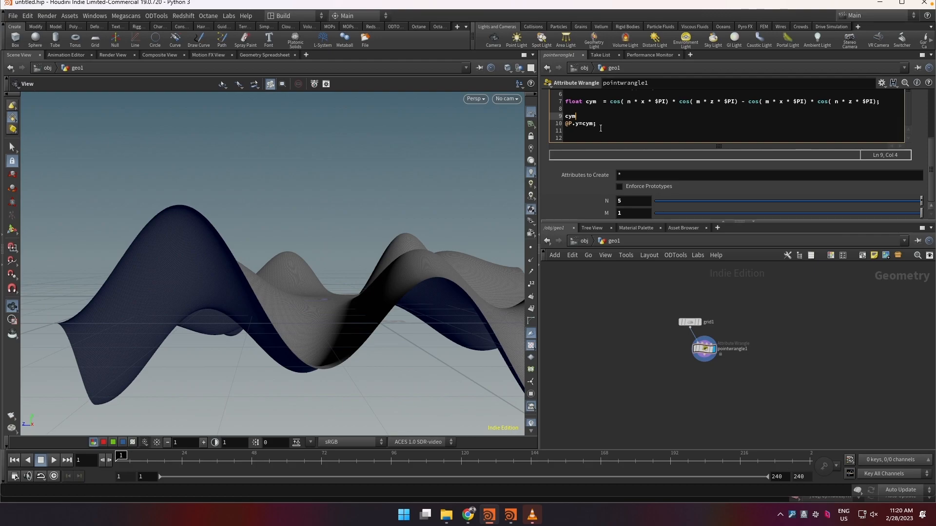
type("abs(cym);")
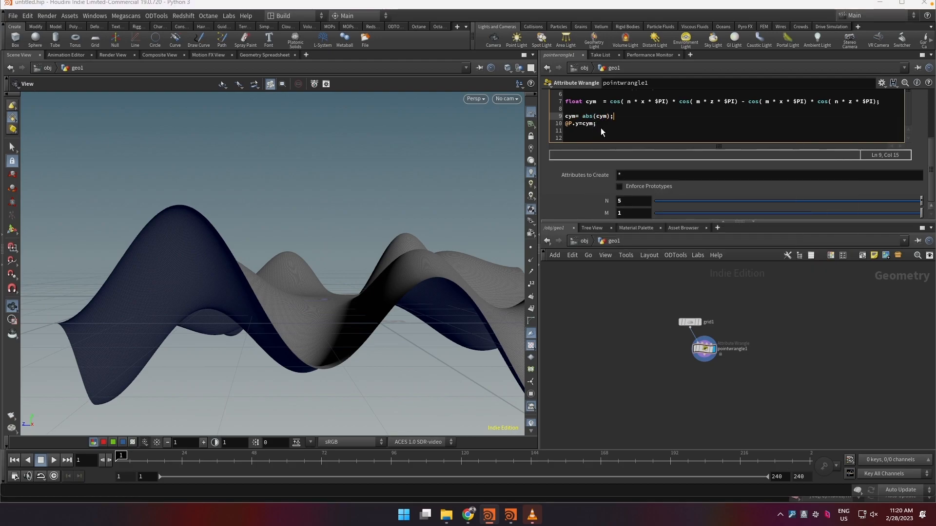
left_click(637, 269)
mouse_move(329, 331)
left_mouse_down()
mouse_move(347, 359)
mouse_move(307, 347)
mouse_move(343, 338)
mouse_move(281, 380)
mouse_move(272, 323)
mouse_move(292, 272)
mouse_move(320, 316)
mouse_move(323, 344)
mouse_move(328, 240)
mouse_move(347, 171)
mouse_move(303, 255)
mouse_move(385, 195)
mouse_move(411, 192)
mouse_move(263, 267)
mouse_move(298, 324)
mouse_move(301, 239)
left_mouse_up()
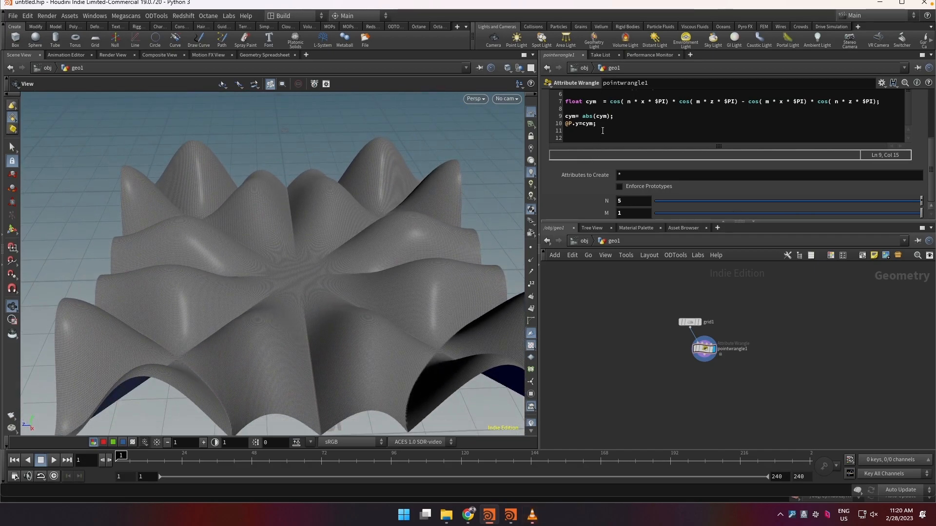
left_click_drag(372, 286, 365, 265)
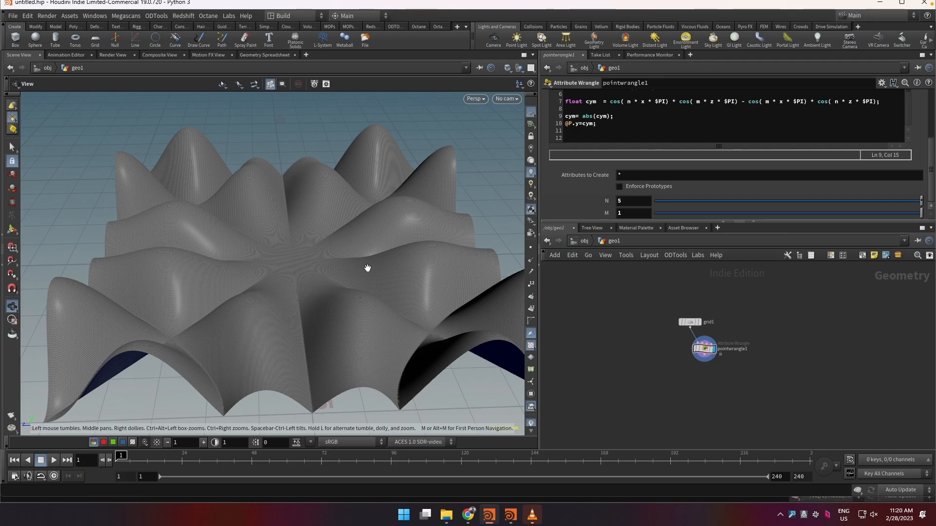
mouse_move(359, 259)
left_mouse_down()
mouse_move(351, 255)
mouse_move(366, 303)
mouse_move(365, 378)
mouse_move(366, 246)
left_mouse_up()
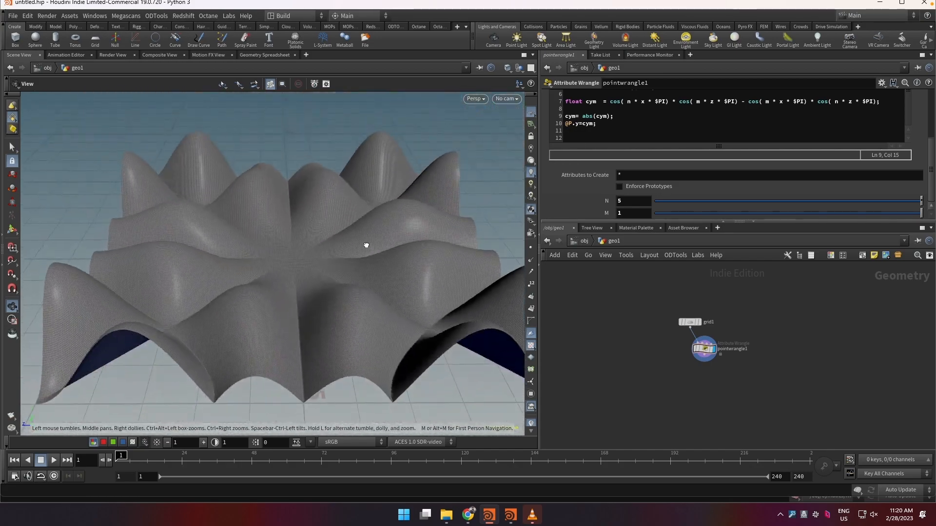
left_click_drag(598, 124, 564, 124)
key("BackSpace")
type("@")
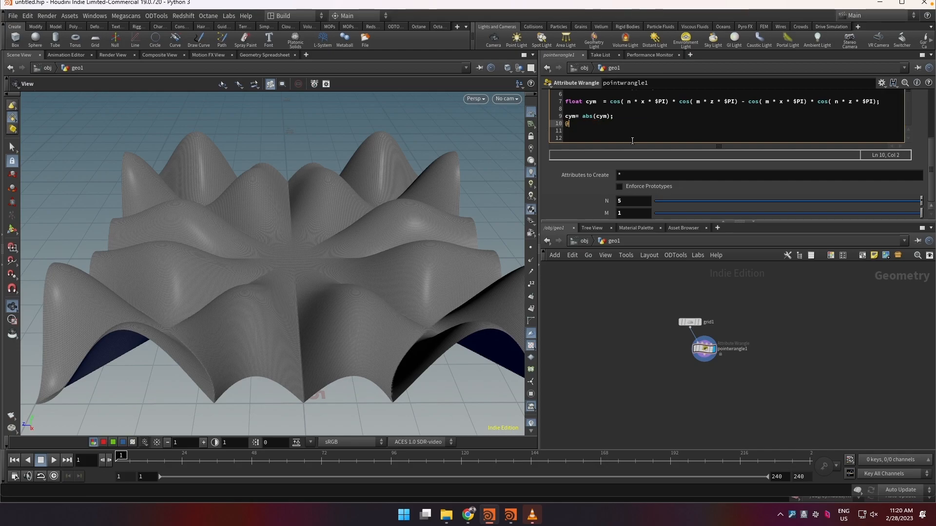
type("cym=cym;")
left_click(638, 363)
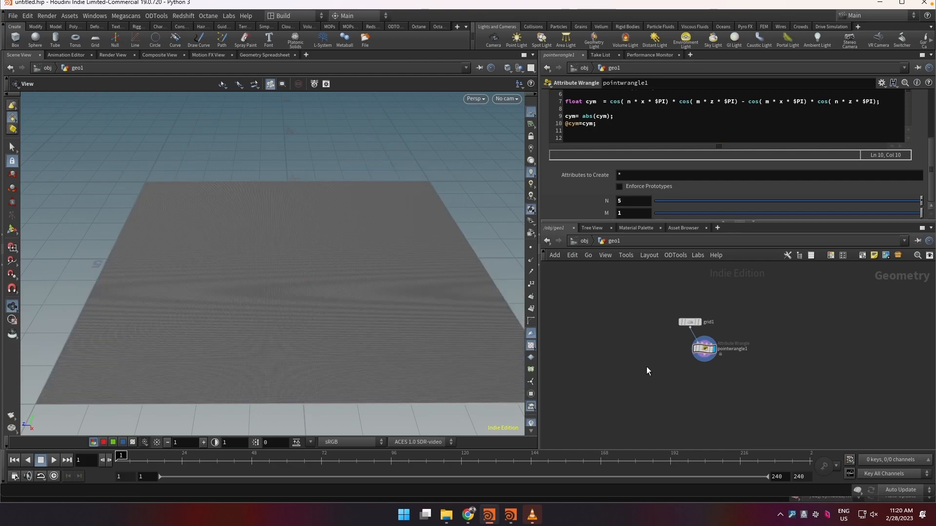
Add a Volume Rasterize Attributes node below the point wrangle and connect the wrangle's output to it.
middle_click_drag(712, 400, 709, 385)
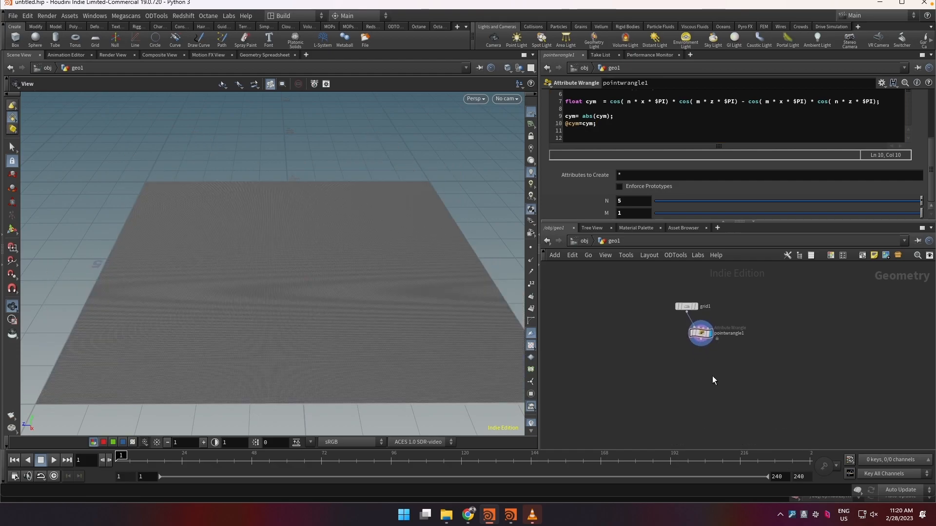
key("Tab")
type("vol")
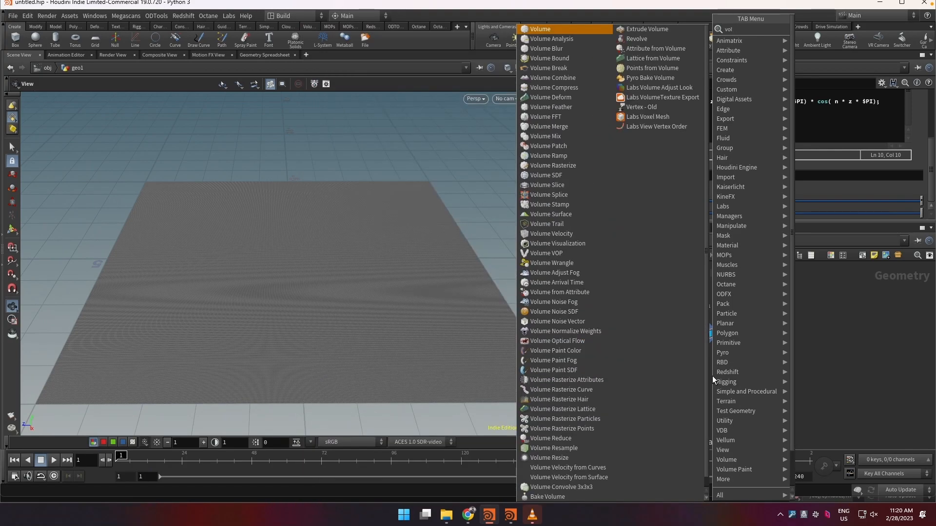
type("m")
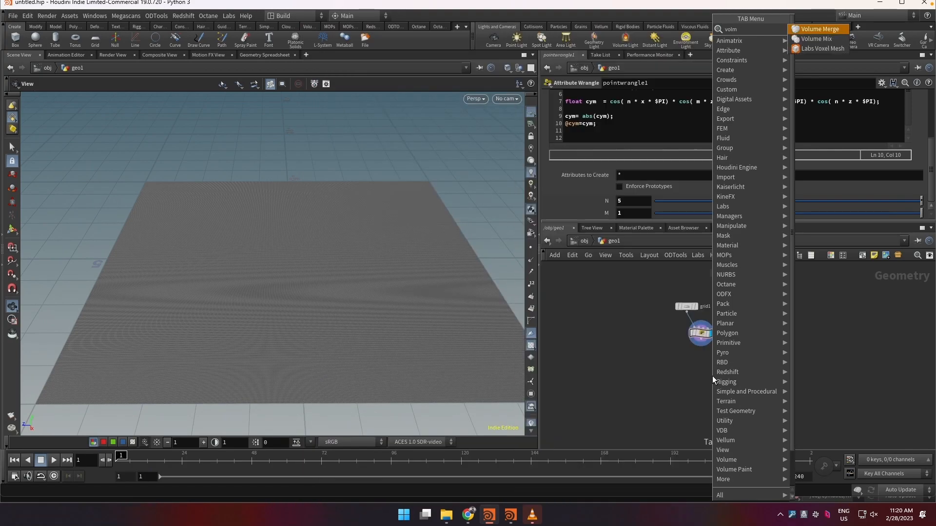
key("BackSpace")
type("u")
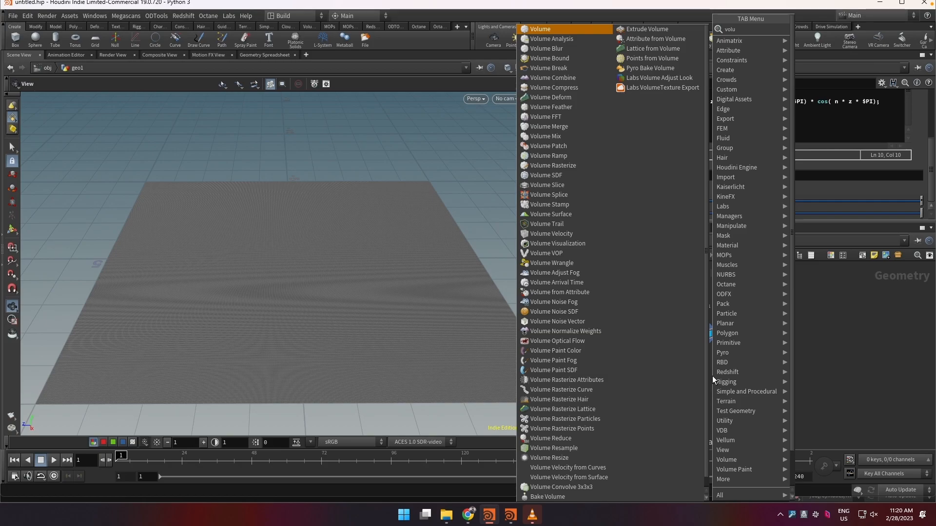
type("mer")
key("Down")
key("Down")
key("Down")
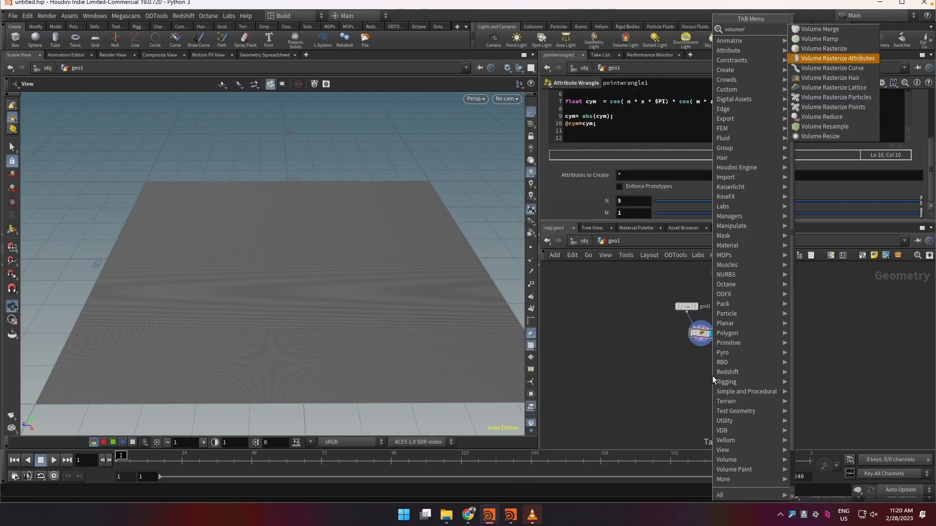
key("Return")
left_click(712, 376)
left_click_drag(701, 345, 712, 370)
Set the rasterize node's attributes to cym and display the node's output.
left_click(664, 125)
type("cym")
key("Return")
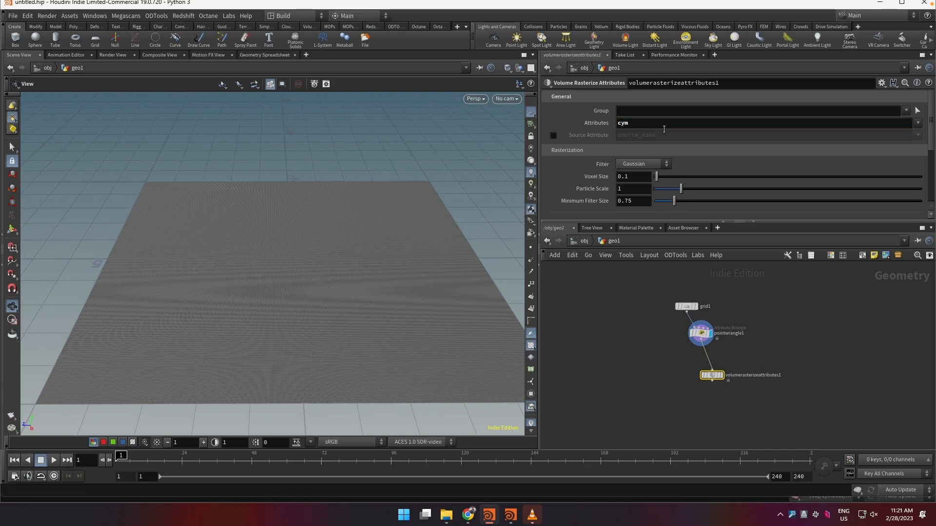
left_click(721, 376)
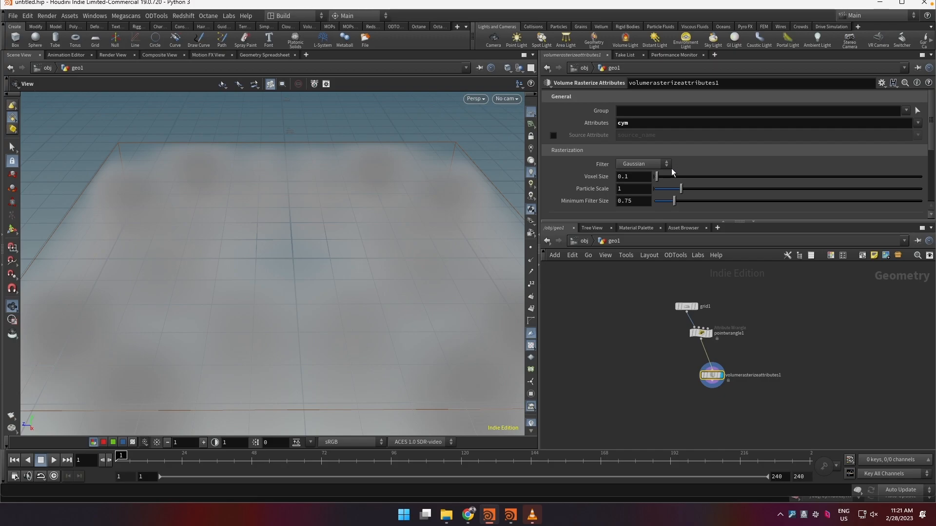
Set the rasterize node's voxel size to 0.05 and particle scale to 0.1.
left_click(632, 176)
type("0.05")
key("Return")
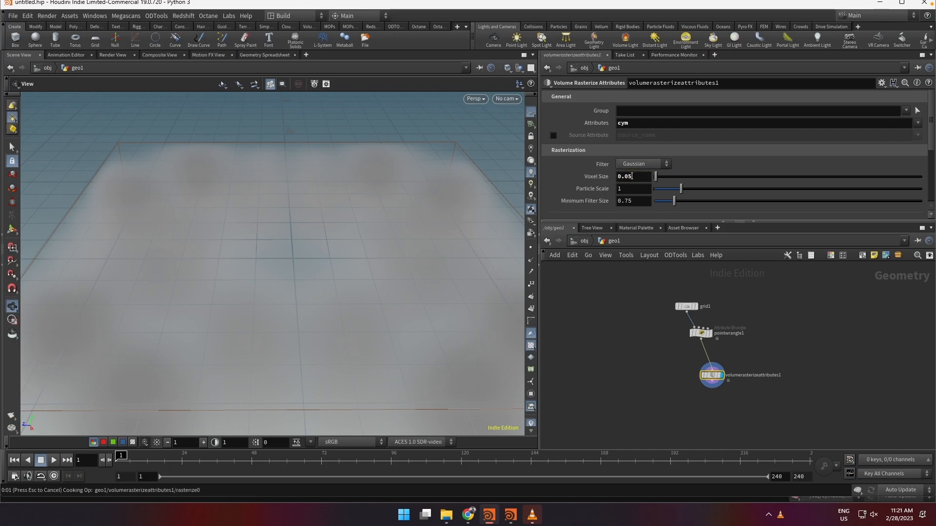
left_click(630, 191)
type("0.")
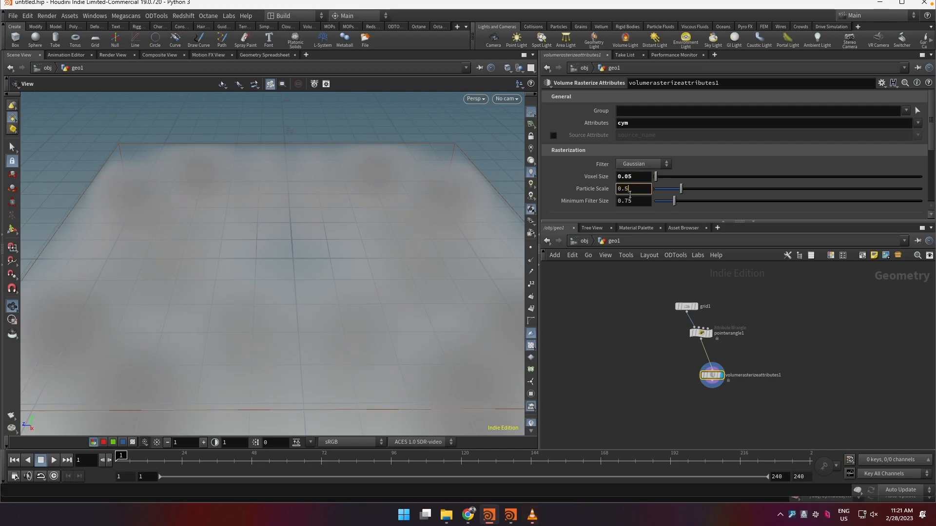
type("1")
key("Return")
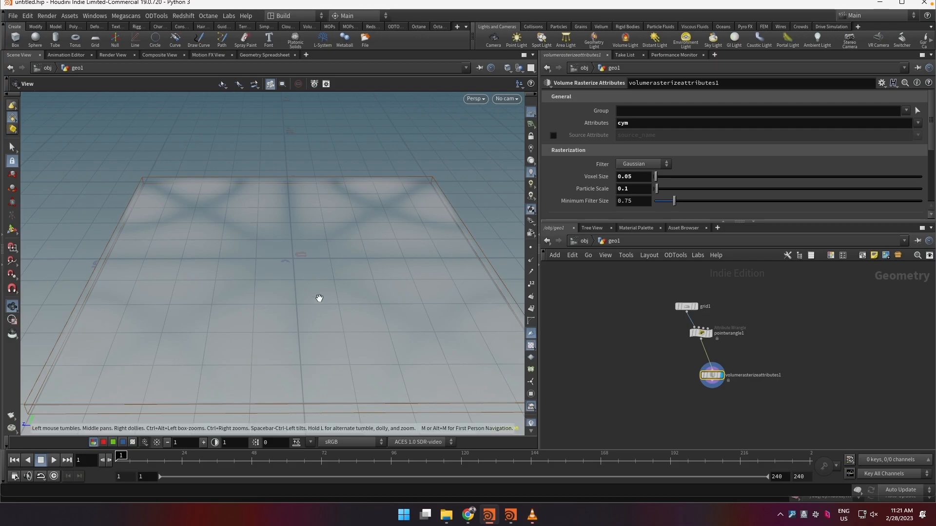
scroll(318, 307, "down", 5)
scroll(316, 307, "up", 3)
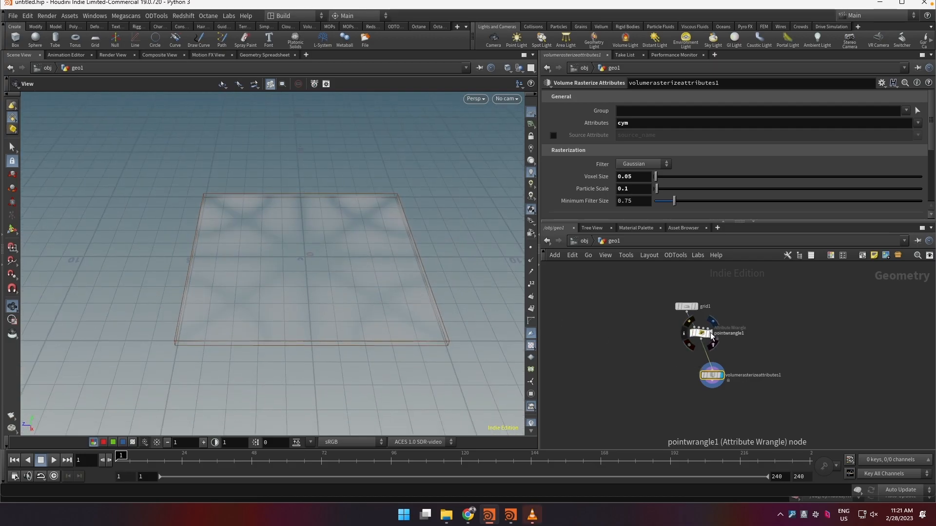
left_click(702, 333)
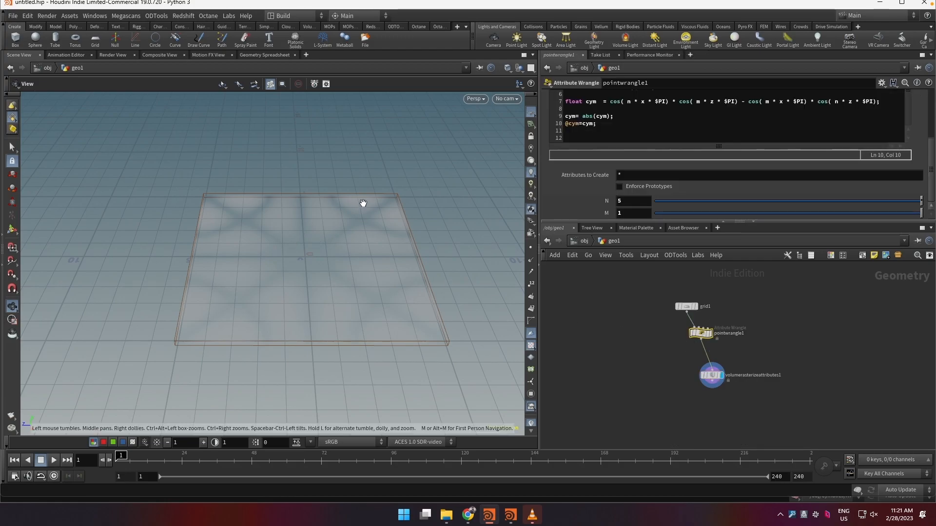
left_click(567, 136)
left_click(580, 132)
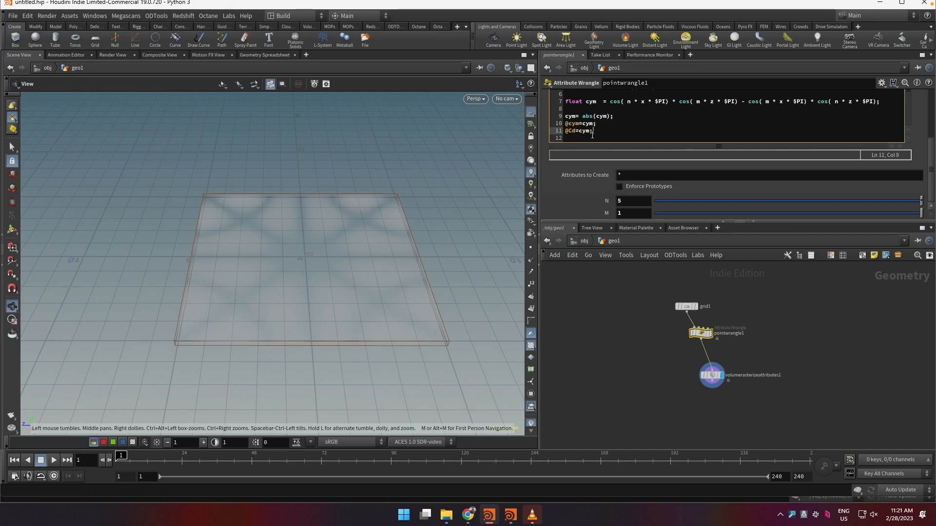
left_click(601, 360)
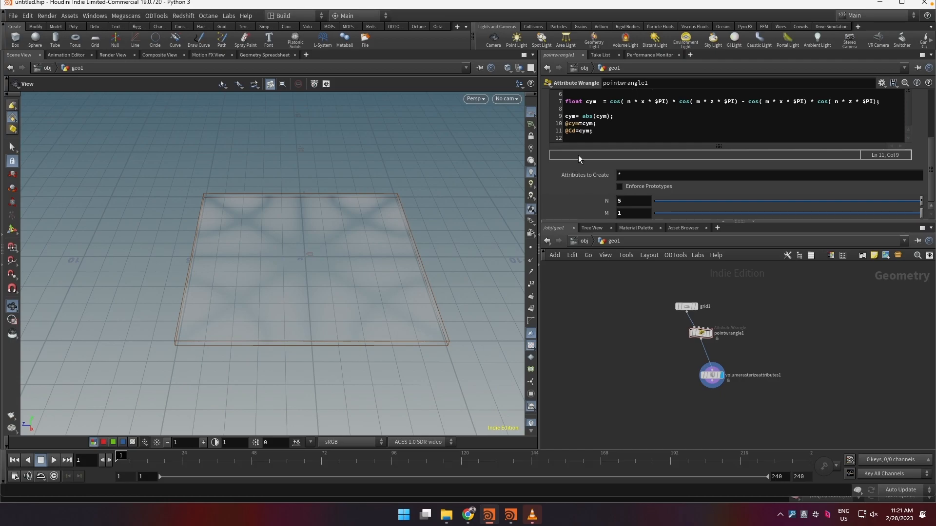
left_click(713, 332)
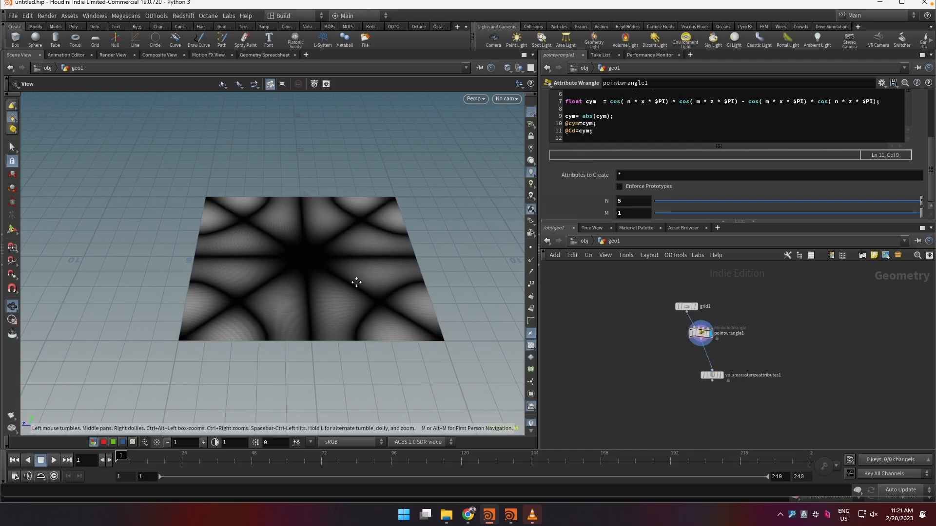
left_click_drag(355, 278, 345, 351)
right_click_drag(344, 351, 388, 225)
left_click_drag(388, 225, 382, 238)
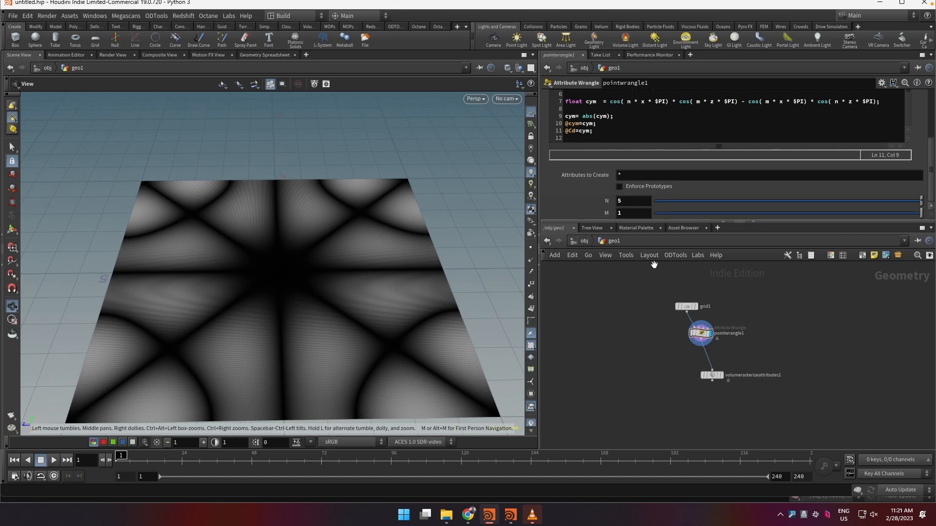
Move the Volume Rasterize Attributes node closer beneath the point wrangle and display its volume.
mouse_move(725, 378)
left_click_drag(719, 374, 715, 360)
left_click(717, 360)
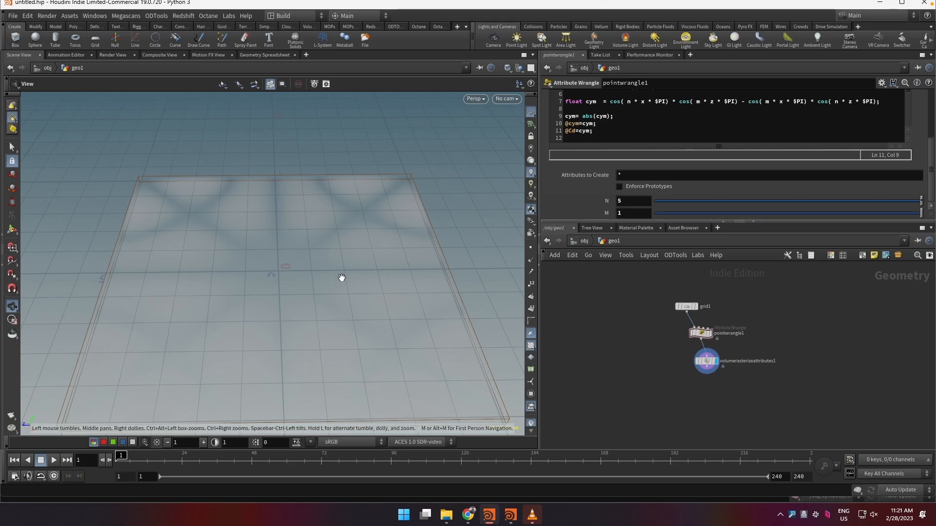
Move the Volume Rasterize Attributes node and the point wrangle sideways so they line up in one column.
middle_click_drag(340, 276, 338, 255)
left_click_drag(334, 284, 341, 278)
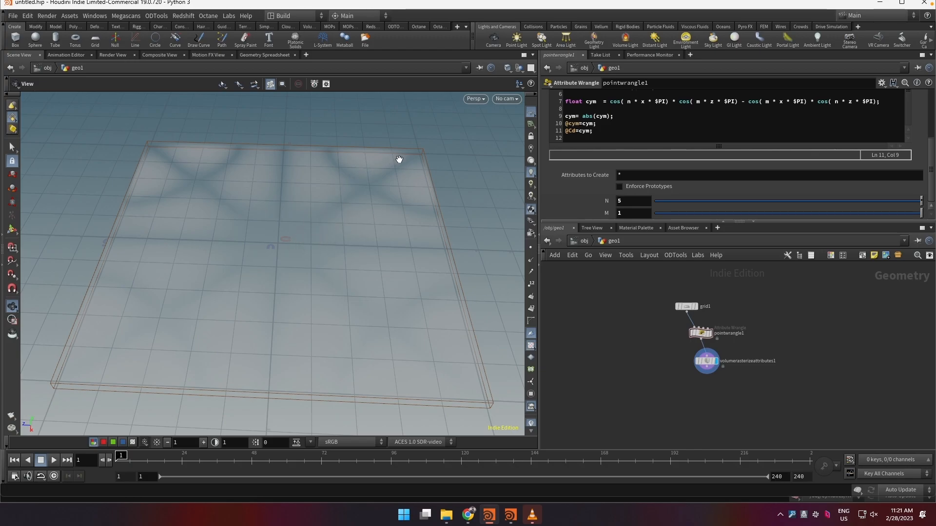
left_click_drag(700, 361, 704, 360)
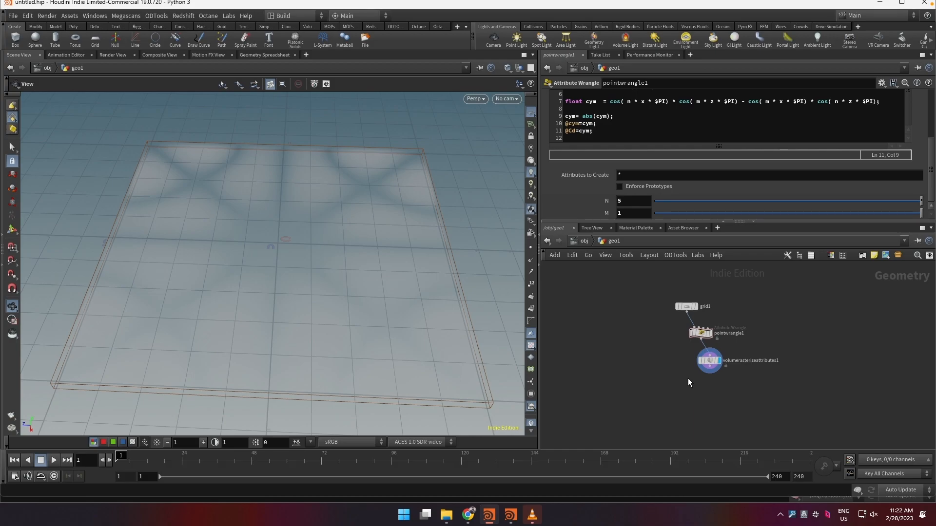
left_click_drag(715, 363, 726, 363)
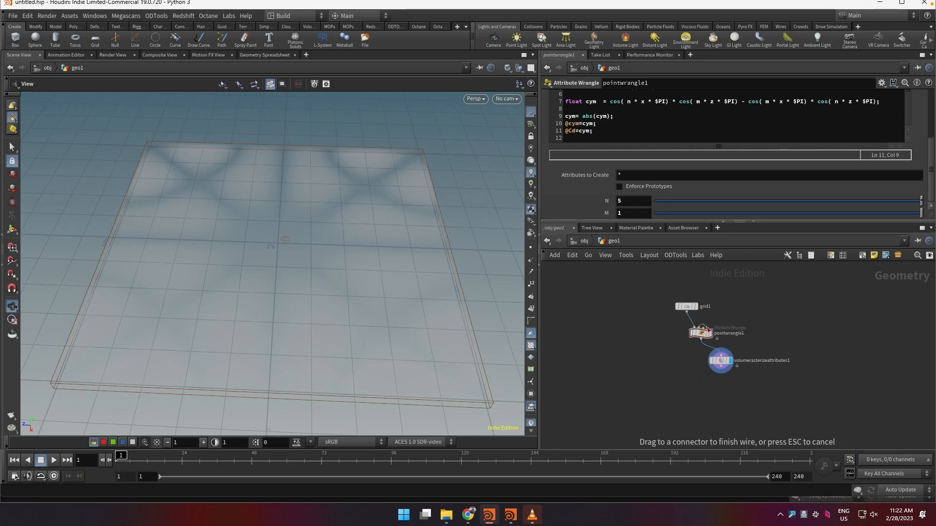
left_click_drag(700, 331, 720, 337)
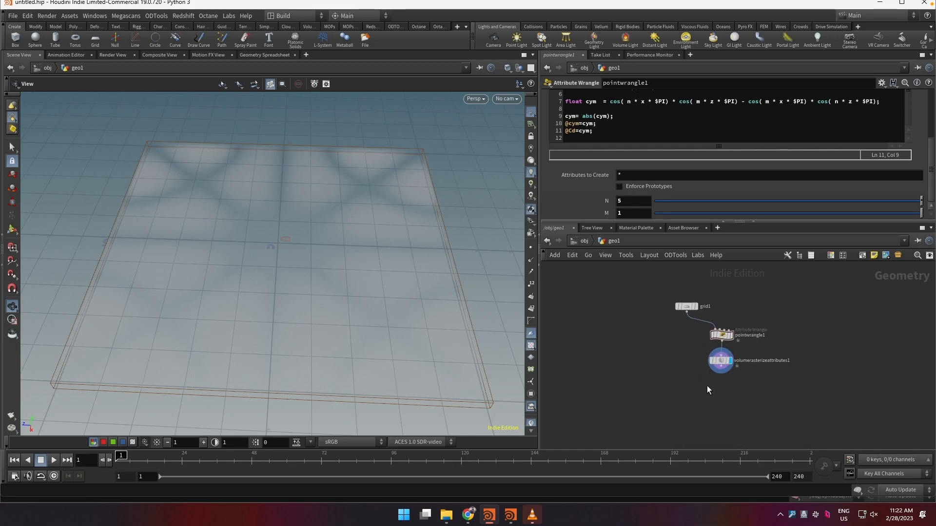
Add a VDB Analysis node below the rasterize node, wire the volume into its first input and display it.
key("Tab")
type("vdbd")
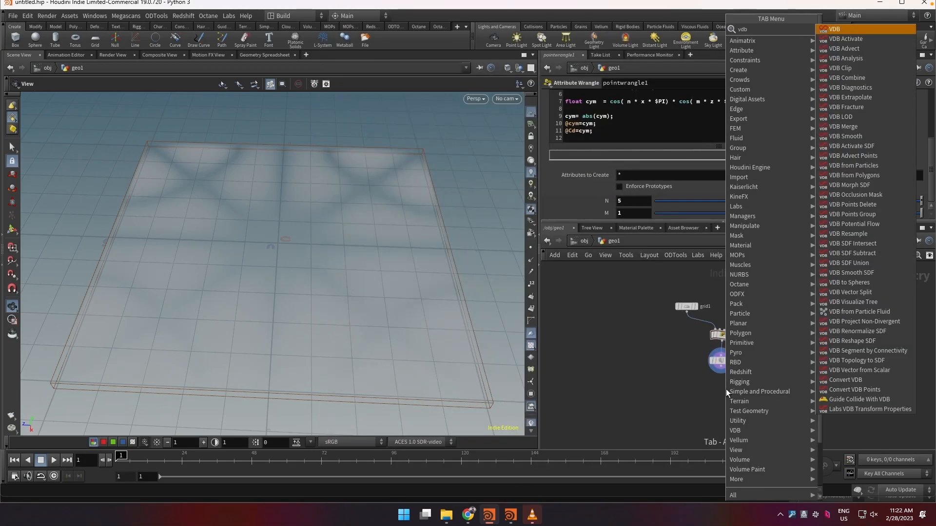
key("BackSpace")
type("an")
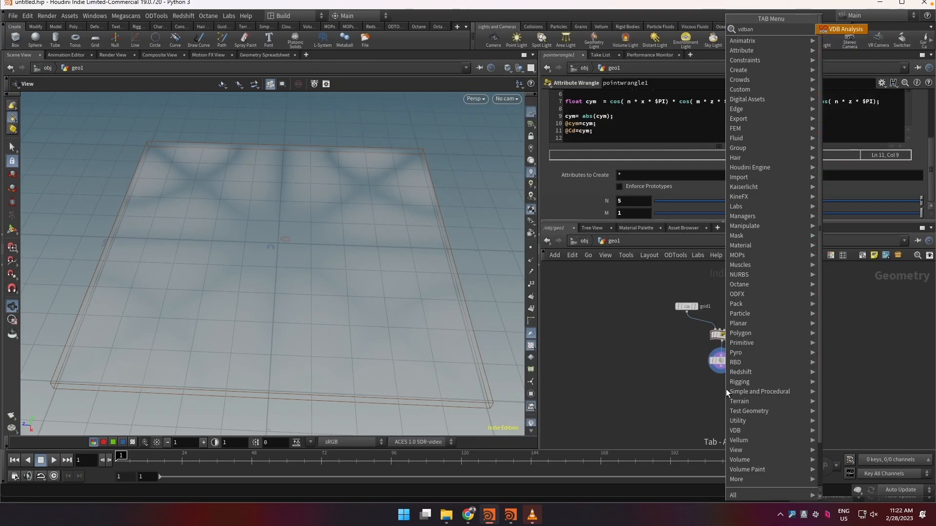
key("Return")
left_click(726, 389)
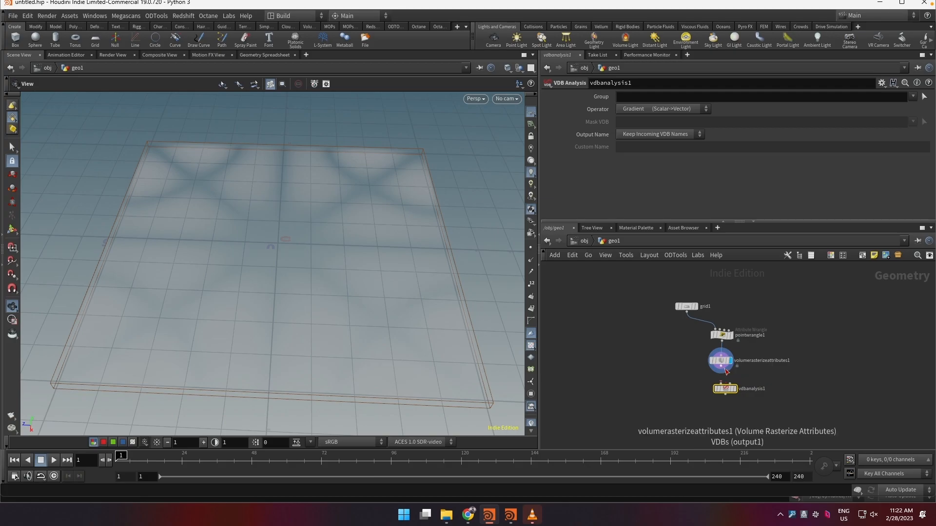
left_click_drag(720, 367, 729, 384)
key("ctrl+z")
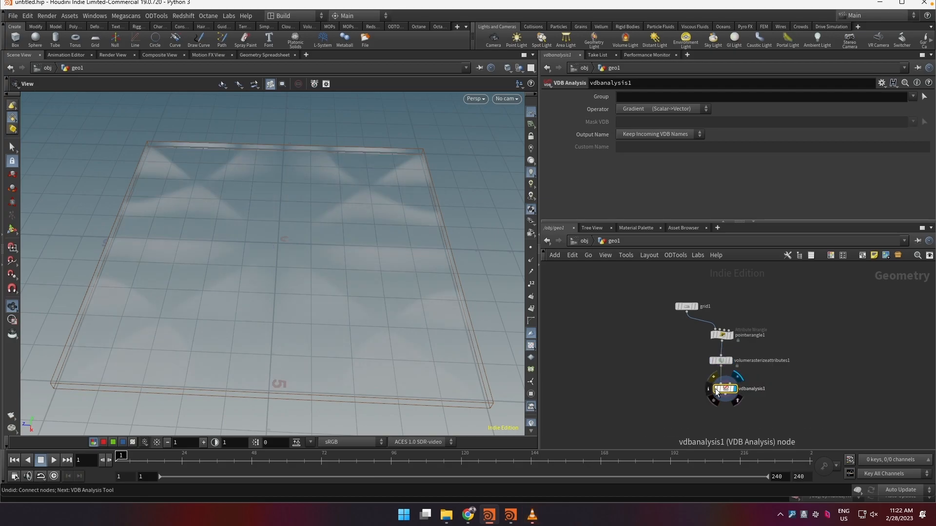
Set the VDB Analysis node's output name to a custom name, vel.
left_click(654, 134)
left_click(656, 166)
left_click(654, 147)
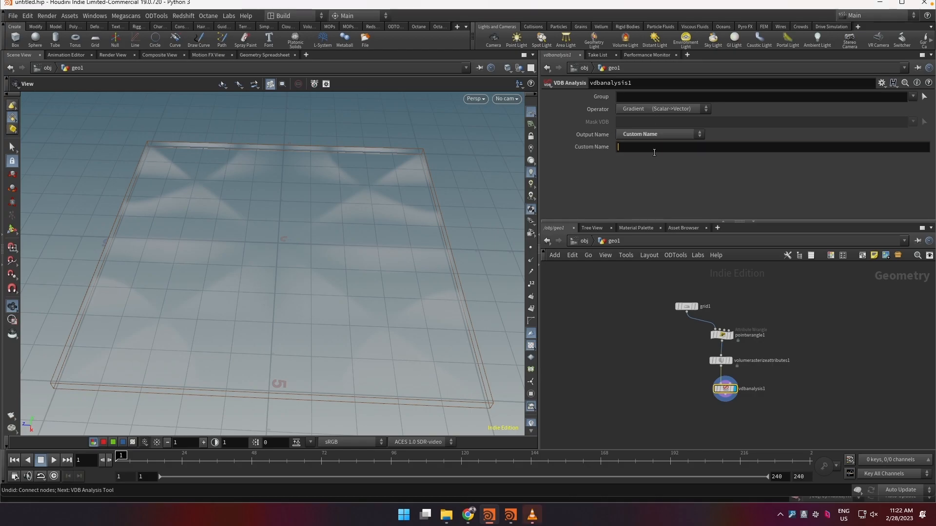
type("vel")
key("Return")
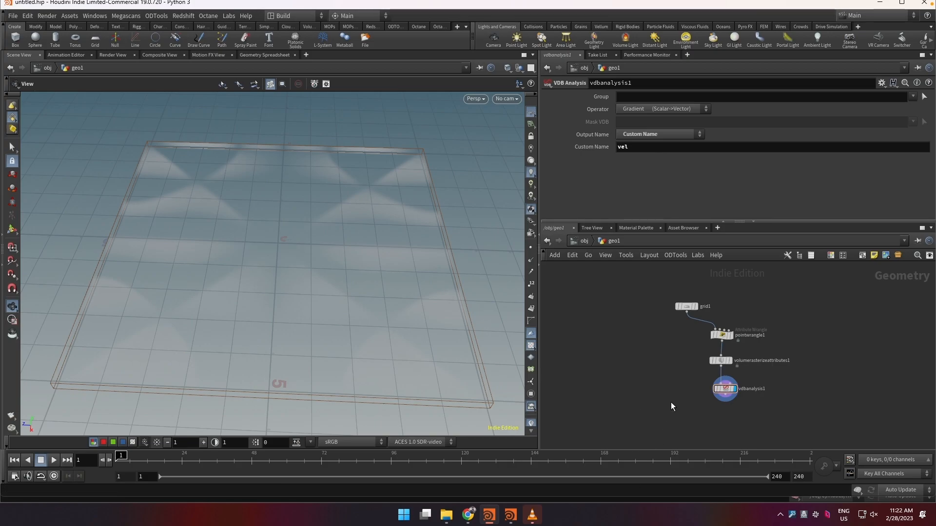
Add a Volume Trail node, wire the grid and the VDB Analysis output into its inputs, and display it.
key("Tab")
type("volumetr")
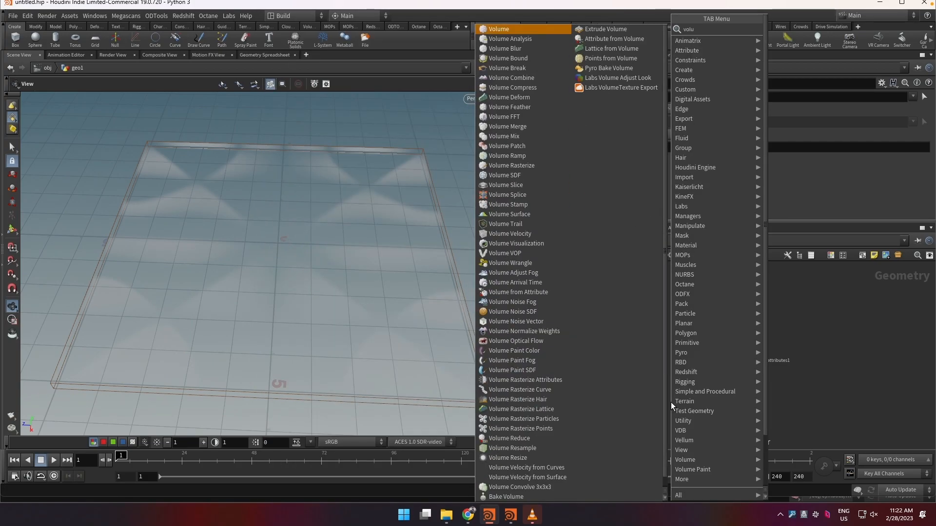
key("Return")
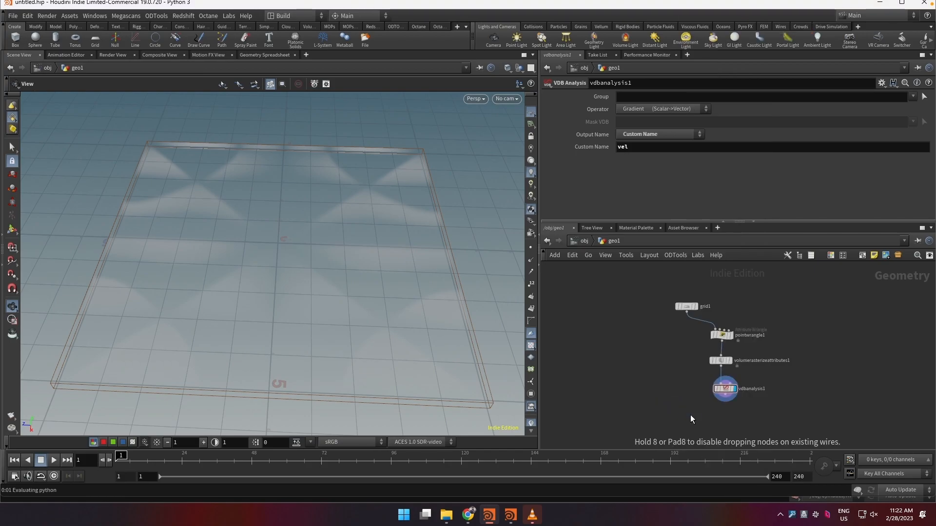
left_click(690, 414)
left_click(686, 313)
left_click(683, 409)
left_click(724, 402)
left_click(694, 411)
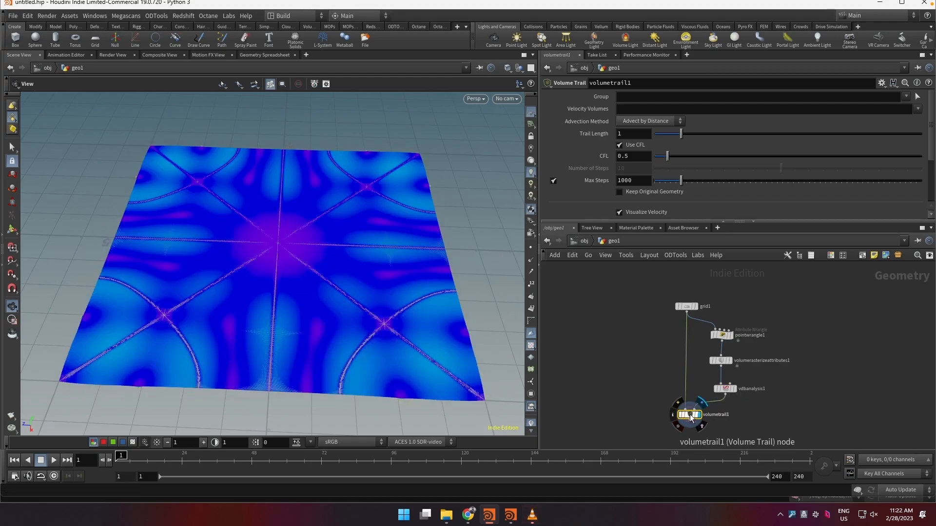
Examine up close how the velocity trails run around the nodal lines of the pattern.
right_click_drag(369, 291, 298, 248)
left_click_drag(298, 248, 270, 307)
right_click_drag(270, 307, 350, 352)
left_click_drag(383, 348, 370, 310)
right_click_drag(373, 301, 396, 196)
left_click_drag(364, 270, 394, 273)
right_click_drag(365, 275, 393, 183)
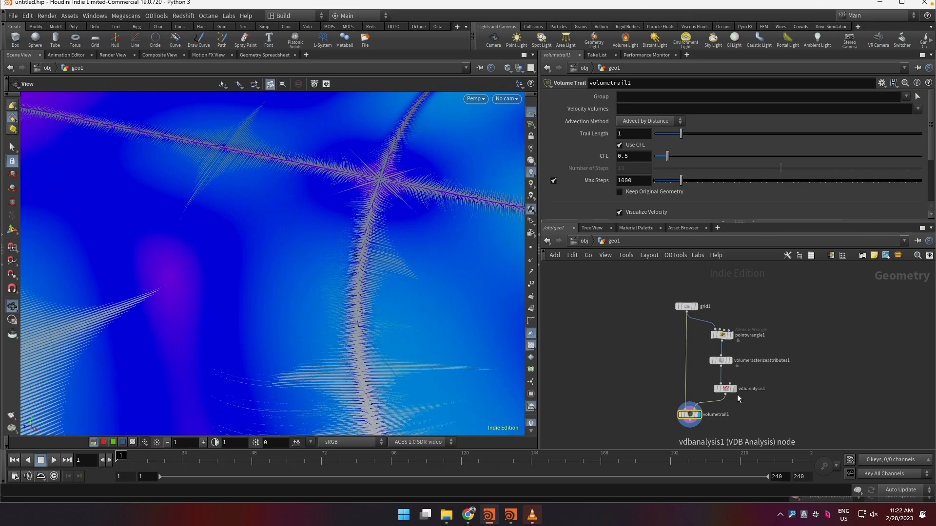
Change line 9 of the point wrangle's code to cym=2-abs(cym); and inspect the trails at a line crossing.
left_click(723, 338)
left_click_drag(351, 239, 334, 345)
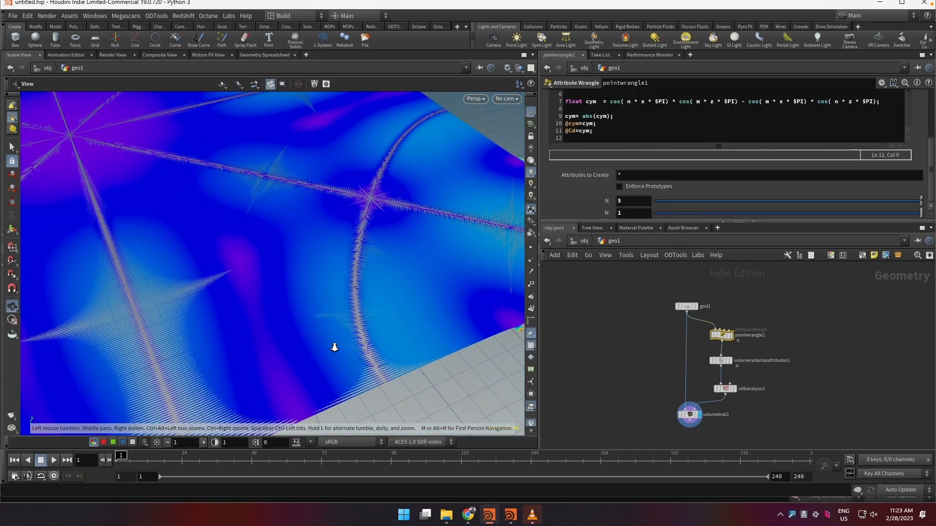
left_click(579, 116)
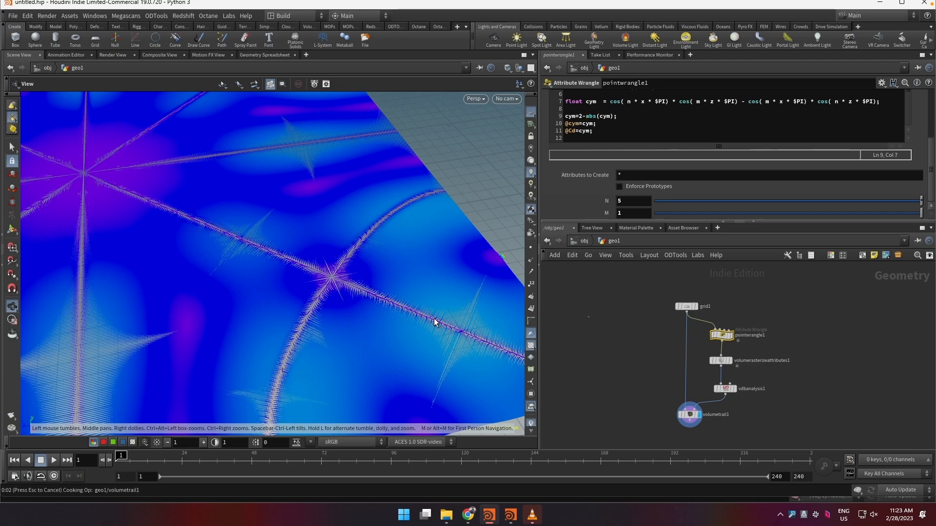
left_click_drag(434, 319, 323, 356)
scroll(367, 304, "up", 2)
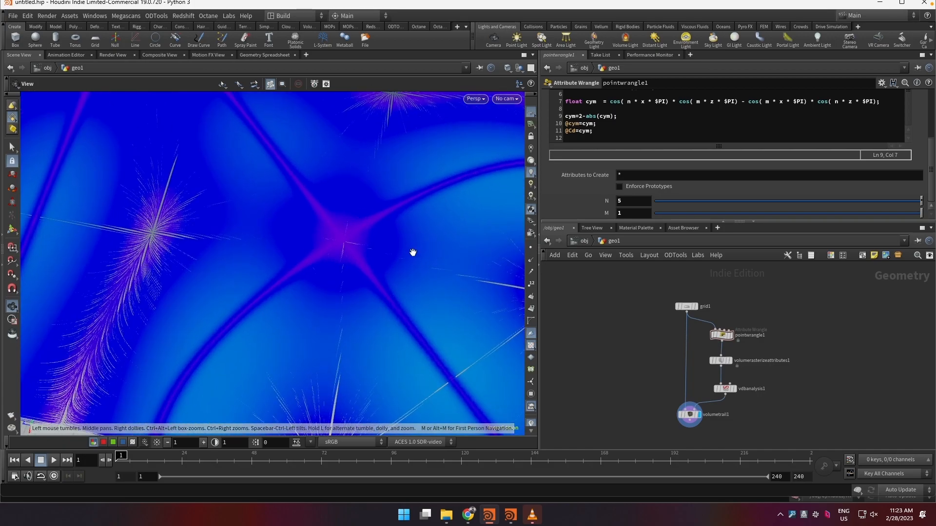
Set the Volume Trail's trail length to 0.1 and view the whole pattern.
left_click(689, 415)
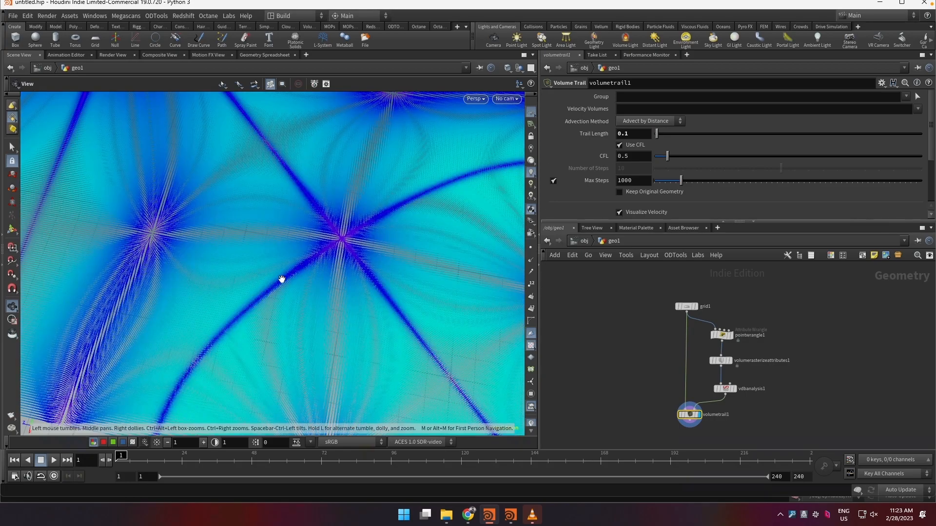
right_click_drag(332, 271, 313, 282)
middle_click_drag(314, 282, 382, 290)
mouse_move(382, 291)
left_mouse_down()
mouse_move(334, 334)
mouse_move(380, 297)
left_mouse_up()
Delete the Volume Trail node and display the VDB Analysis output.
left_click_drag(693, 420, 738, 416)
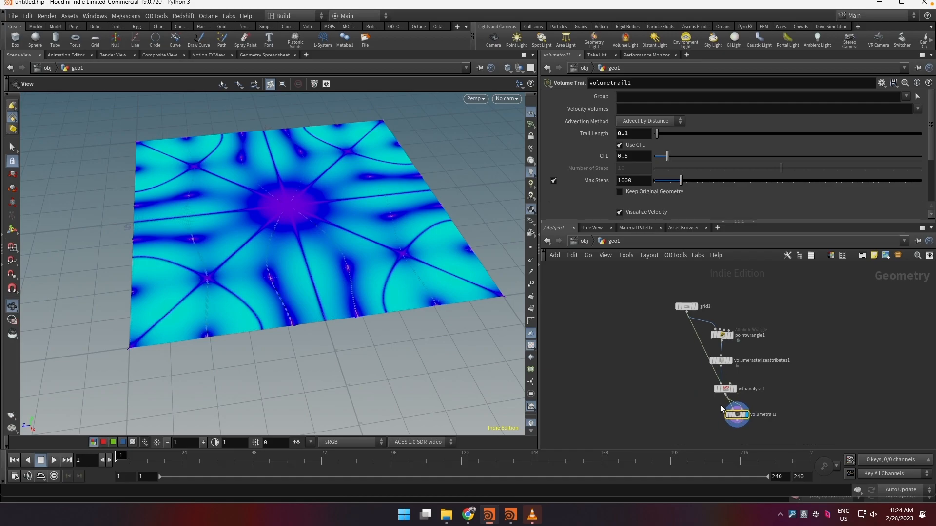
key("Delete")
left_click(734, 389)
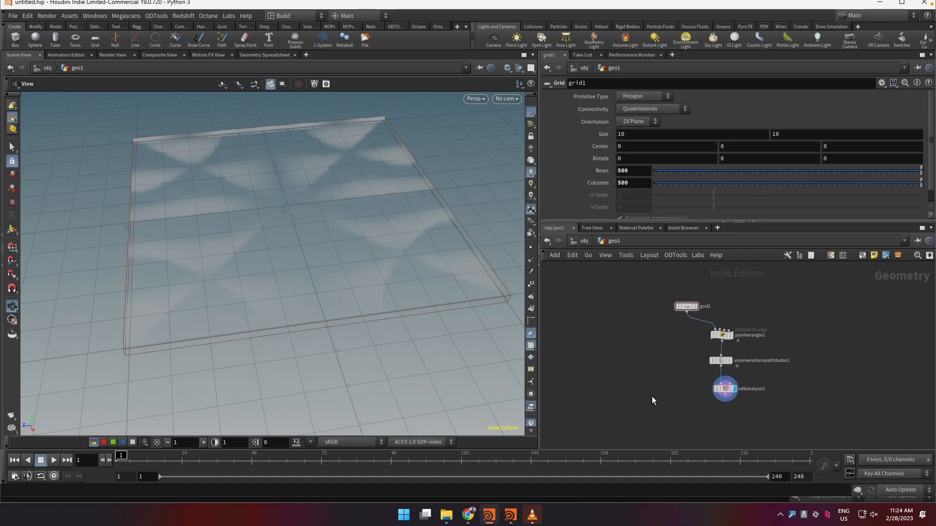
key("Caps_Lock")
key("r")
key("Caps_Lock")
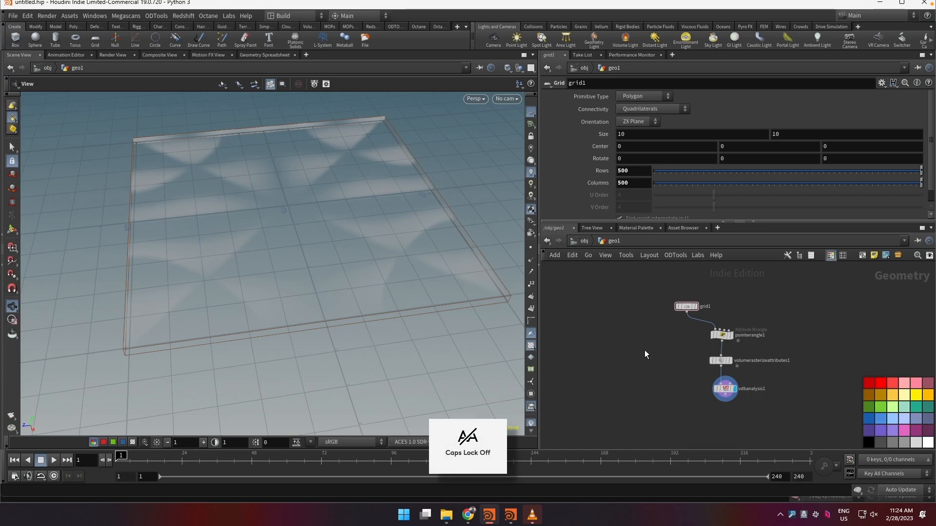
Add a Scatter node fed by the grid, display its points and turn off Relax Iterations.
key("Tab")
type("s")
key("Return")
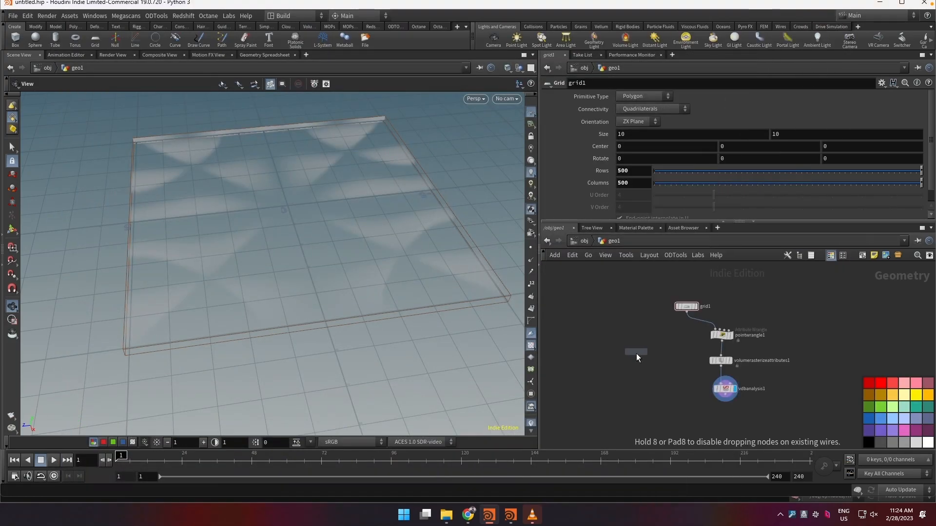
left_click(636, 353)
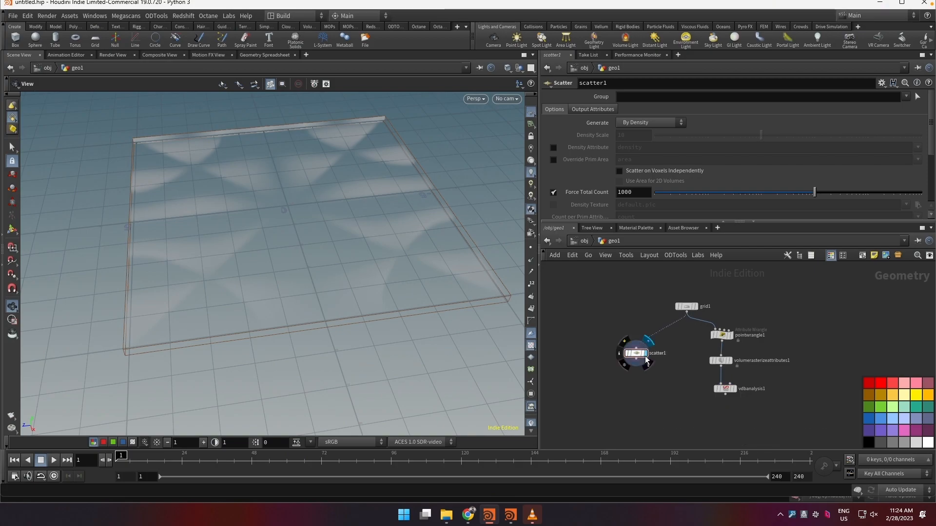
key("r")
scroll(562, 175, "down", 3)
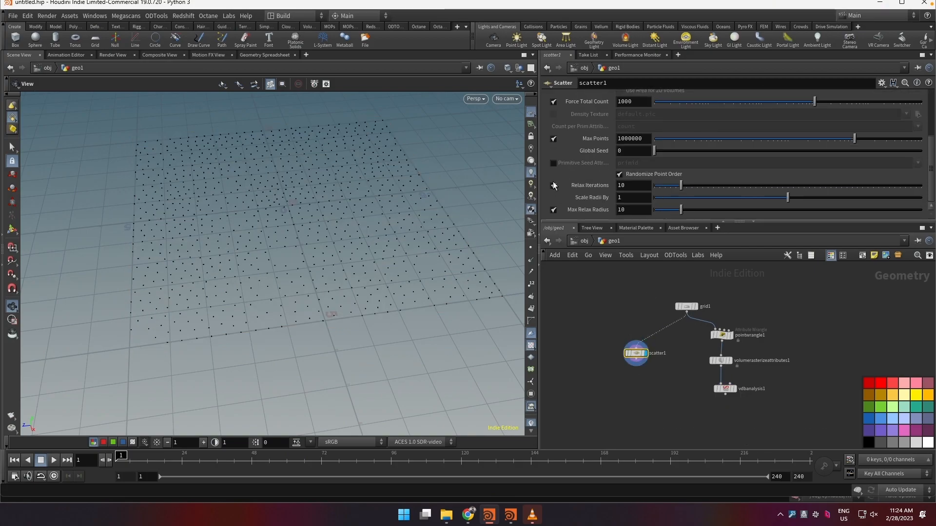
left_click(553, 186)
Add a POP Network below the Scatter node and wire the scattered points into its first input.
key("Tab")
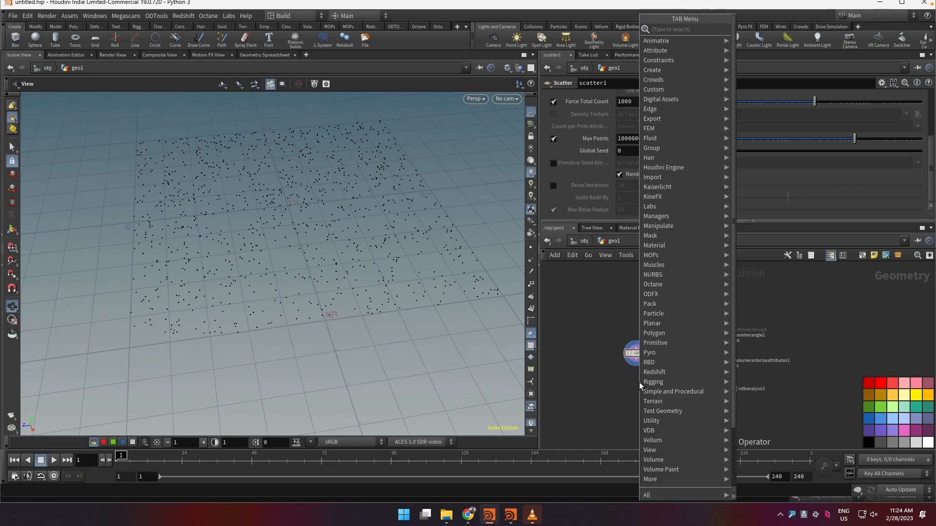
type("popnet")
key("Return")
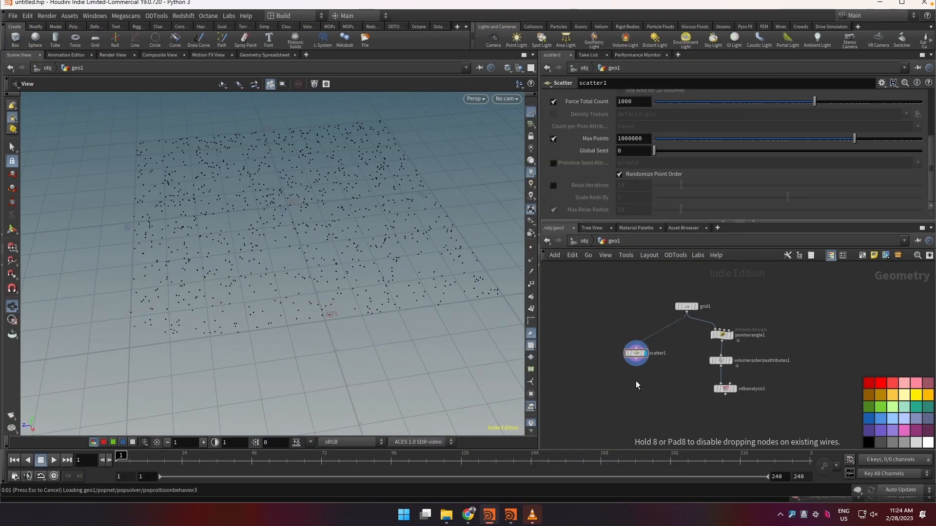
left_click(635, 381)
left_click(633, 376)
left_click(639, 364)
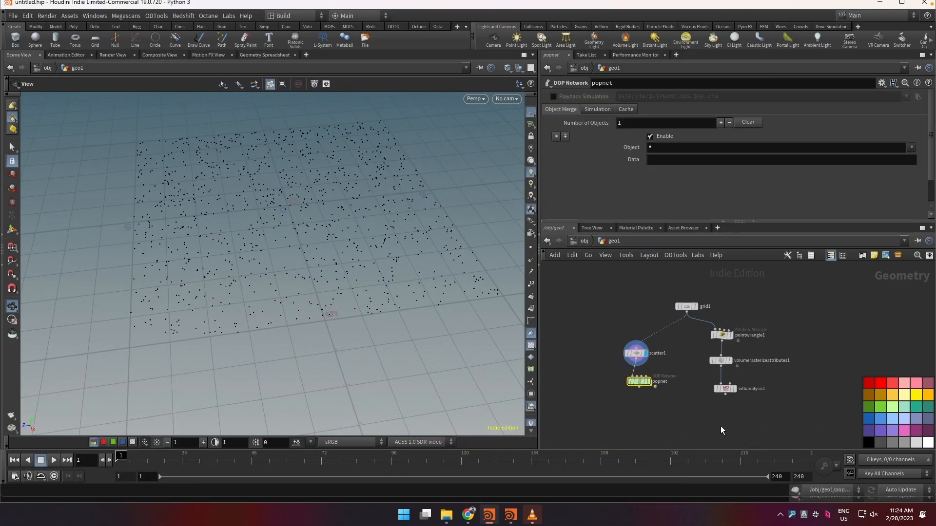
Add a Null after the VDB Analysis node and name it OUT_velocity.
key("Tab")
type("null")
key("Return")
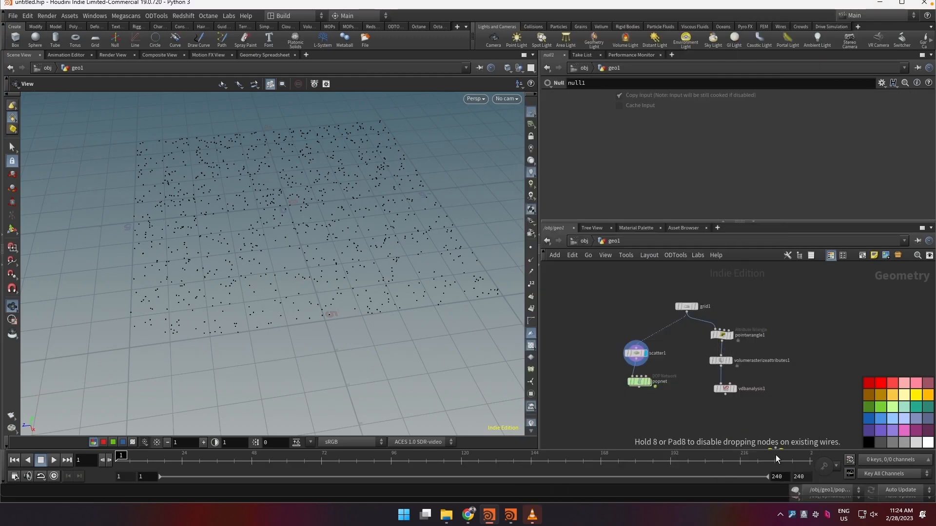
left_click(704, 385)
double_click(719, 387)
type("OUT")
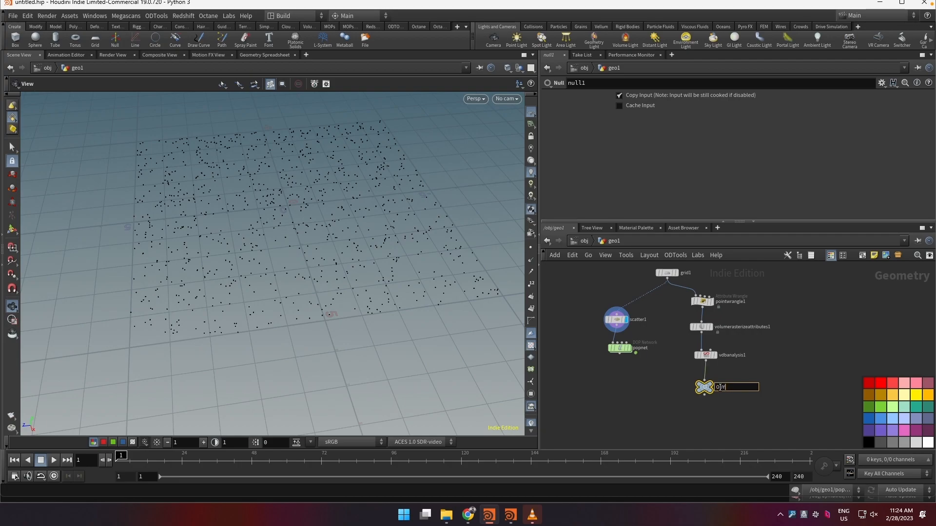
type("_velocity")
key("Return")
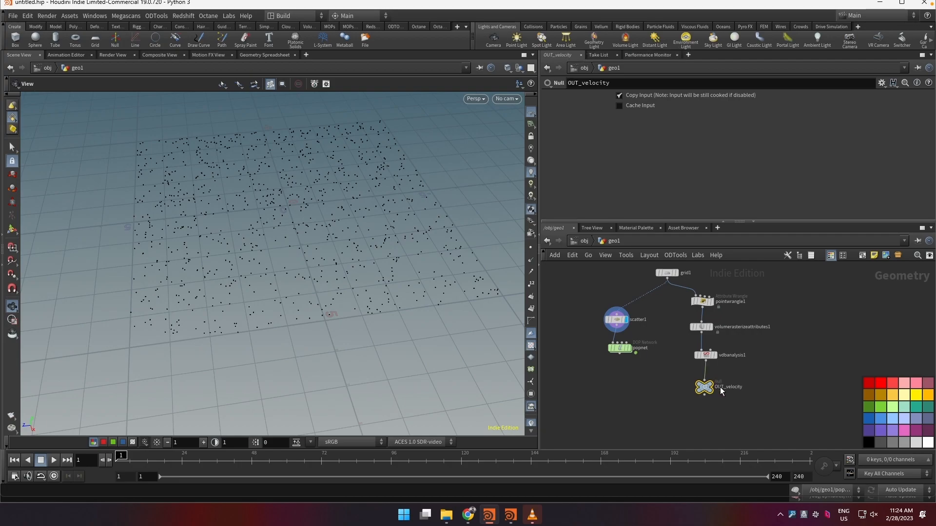
Enter the POP network and move the source_first_input node aside to make room beside it.
double_click(618, 348)
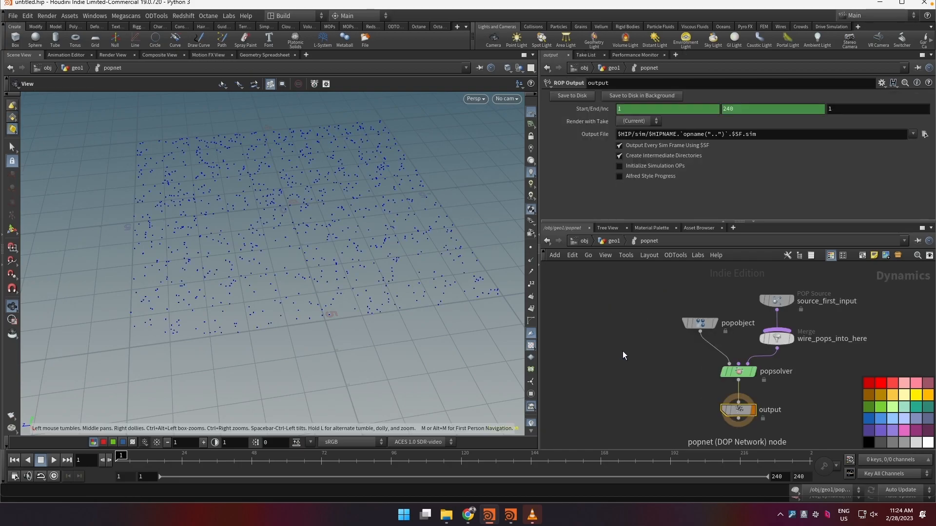
middle_click_drag(802, 322, 777, 347)
left_click_drag(746, 323, 709, 297)
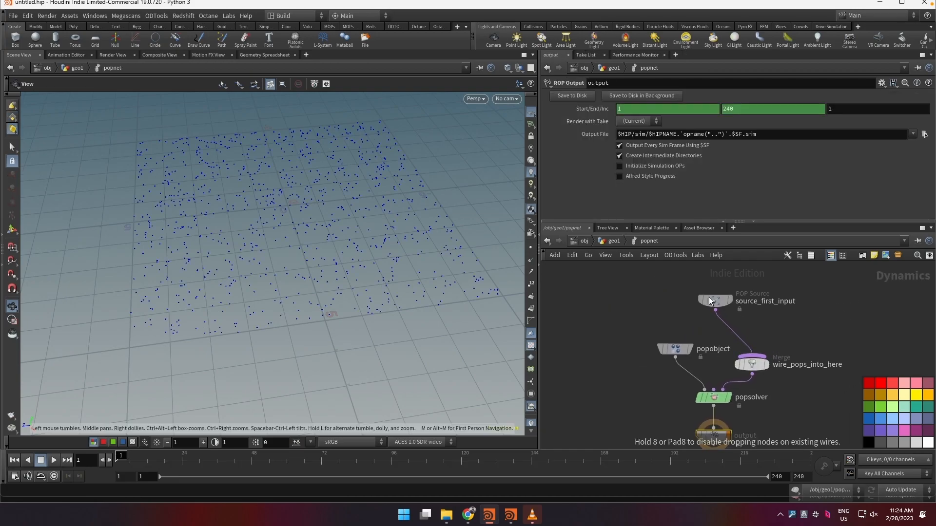
Add a POP Advect by Volumes node and wire it into the wire_pops_into_here merge.
key("Tab")
type("popw")
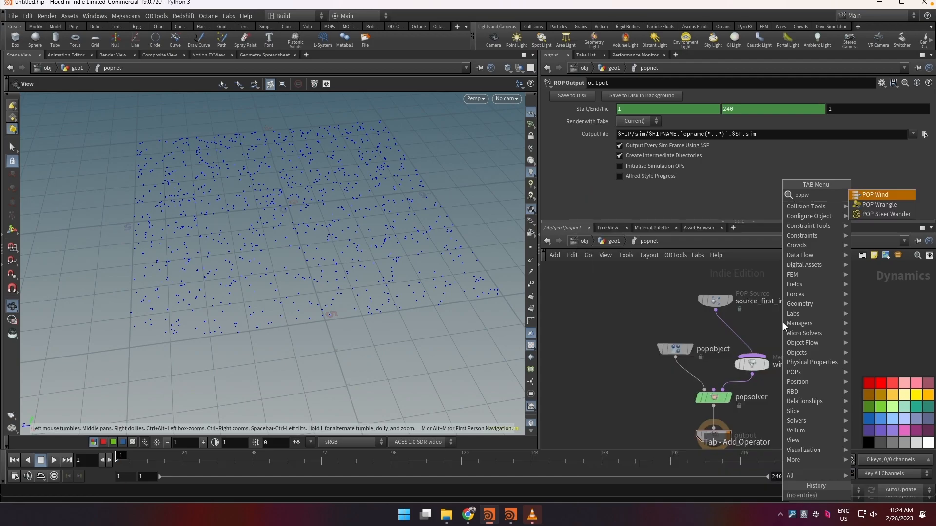
key("BackSpace")
type("ad")
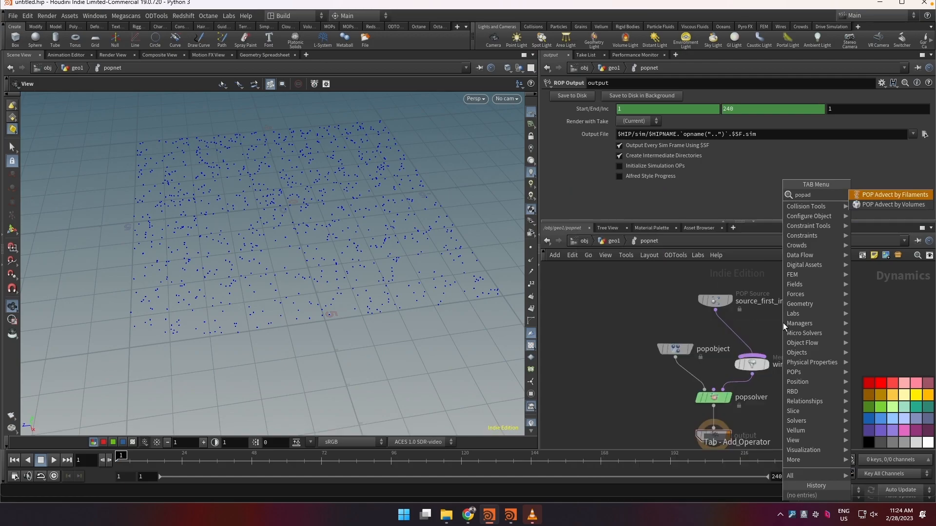
key("Return")
left_click(792, 323)
left_click(792, 330)
left_click(752, 355)
Set the POP Advect by Volumes node's advection type to Update Velocity and its SOP to /obj/geo1/OUT_velocity.
left_click(650, 184)
left_click(644, 194)
left_click(917, 147)
double_click(870, 103)
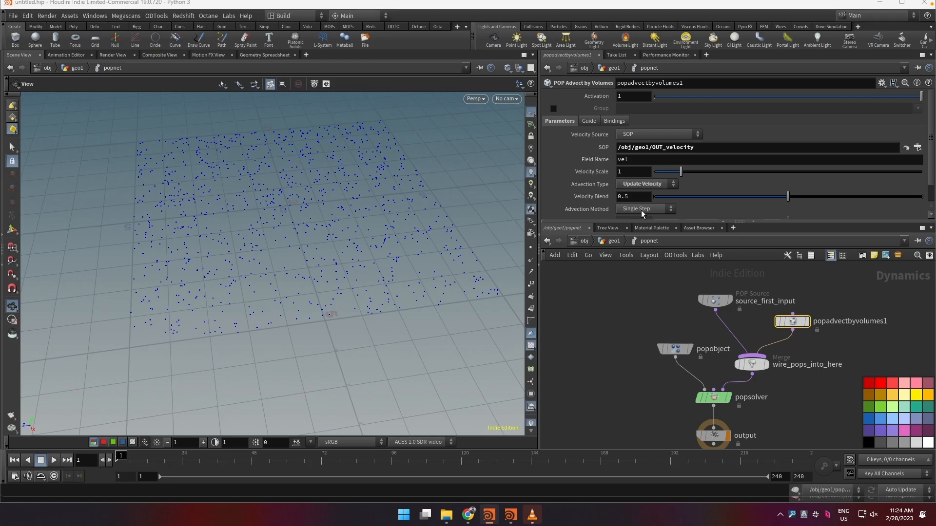
Set the source_first_input node's emission type to All Points, with Use First Context Geometry as its geometry source.
left_click(714, 300)
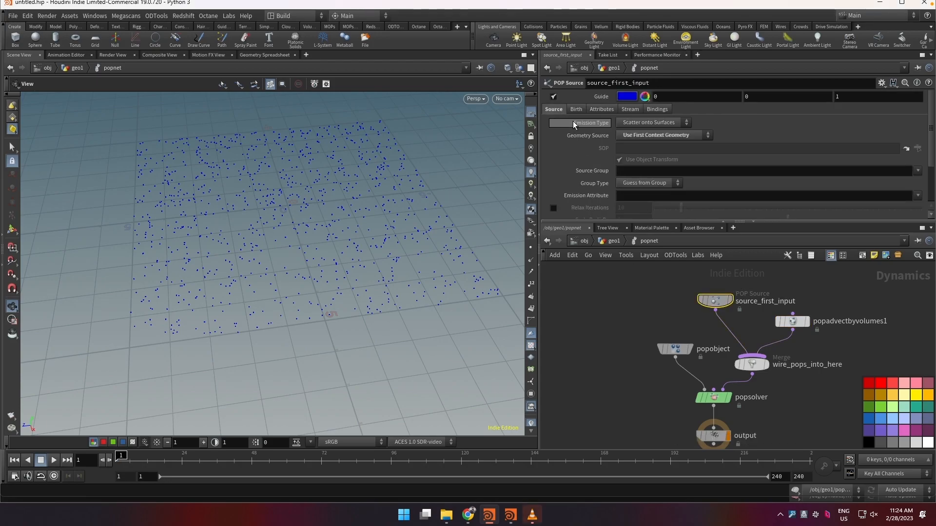
left_click(617, 120)
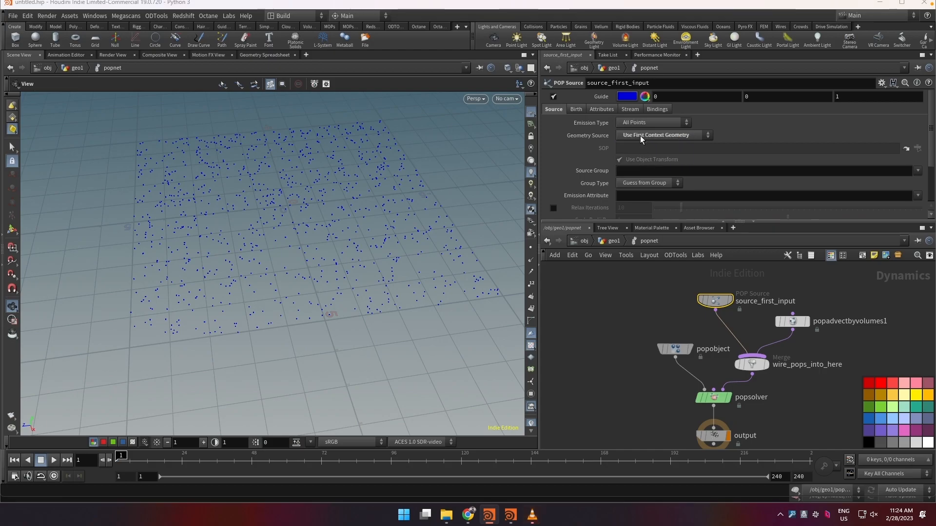
left_click(639, 135)
Set the impulse activation in source_first_input's birth settings to the expression $FF==1.
left_click(576, 110)
left_click(624, 124)
type("$FF")
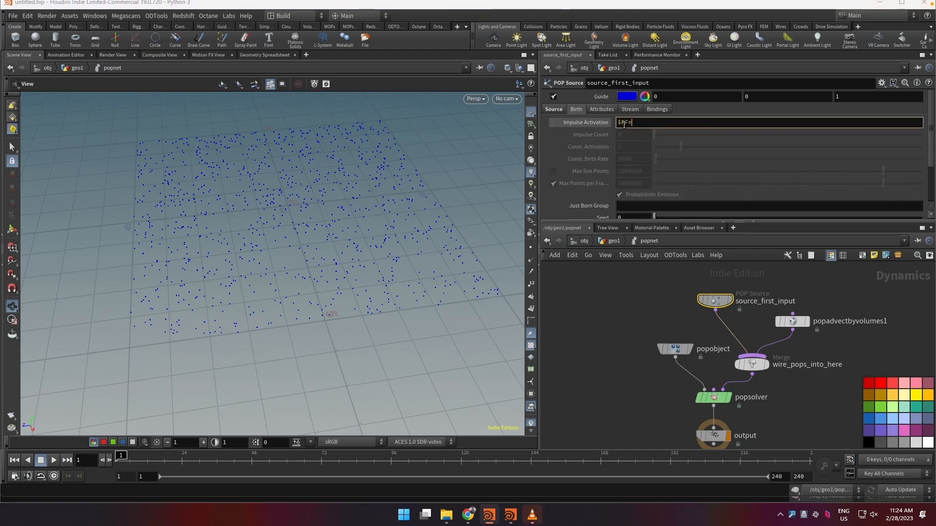
type("==1")
key("Return")
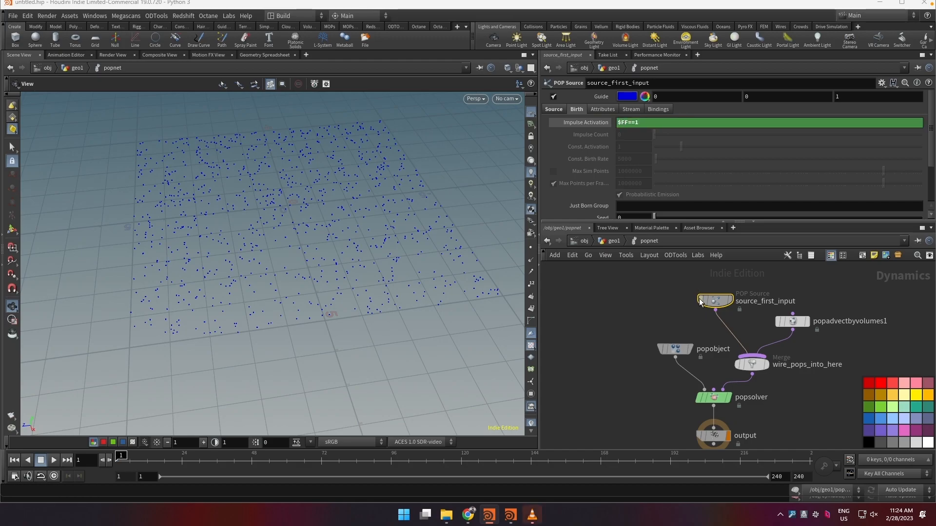
Play the particle simulation viewed from above, and select the node chain from pointwrangle1 to OUT_velocity in the geo1 network.
middle_click_drag(791, 394, 768, 365)
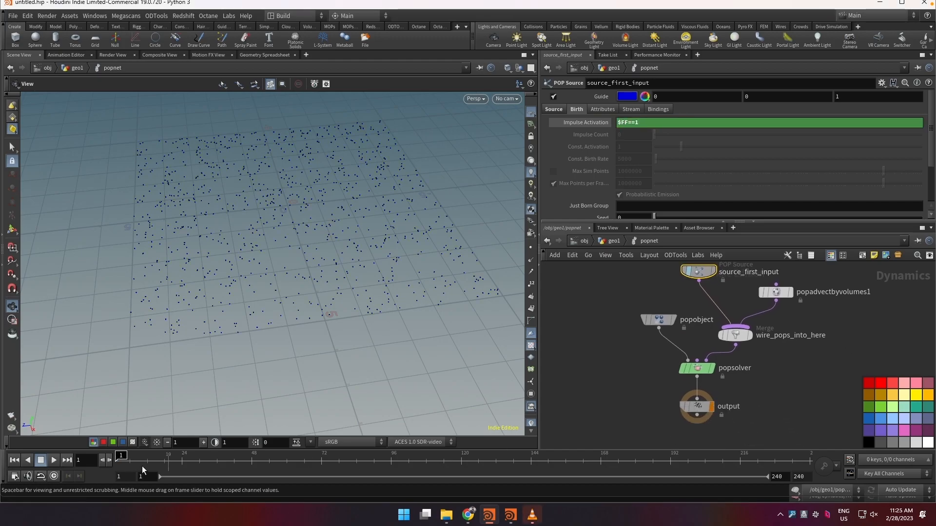
left_click(50, 466)
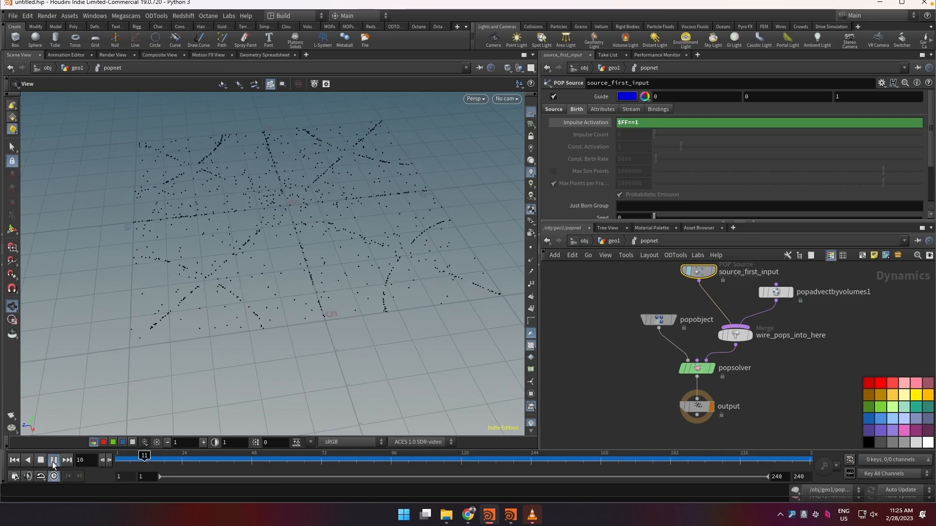
left_click_drag(311, 209, 298, 266)
middle_click_drag(328, 234, 312, 344)
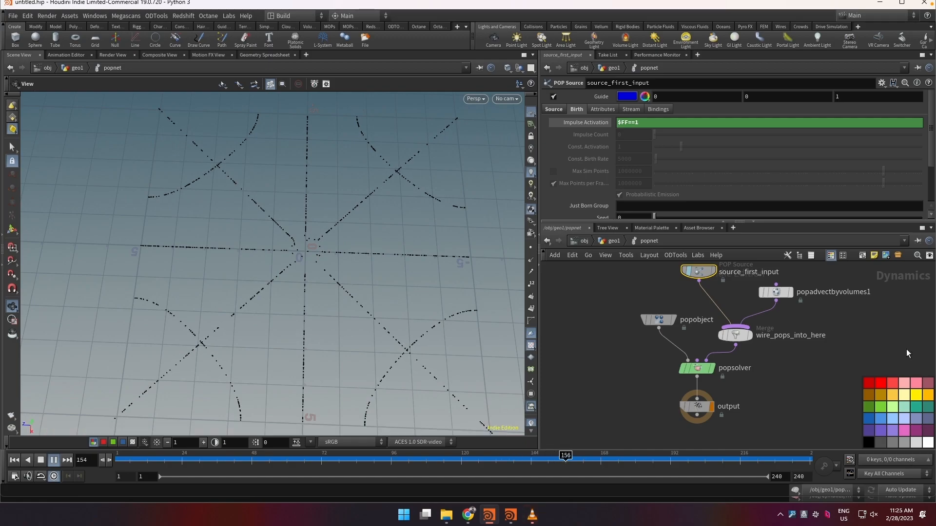
left_click(614, 240)
left_click_drag(730, 388, 703, 292)
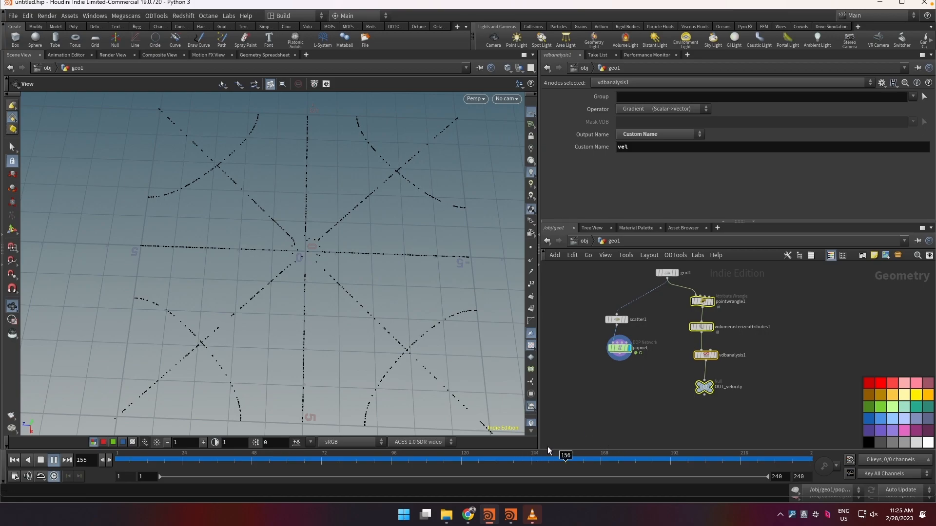
Close VLC media player and switch to the CymaticsTut_v001 Houdini project, locating its Cymatics network box.
right_click(532, 515)
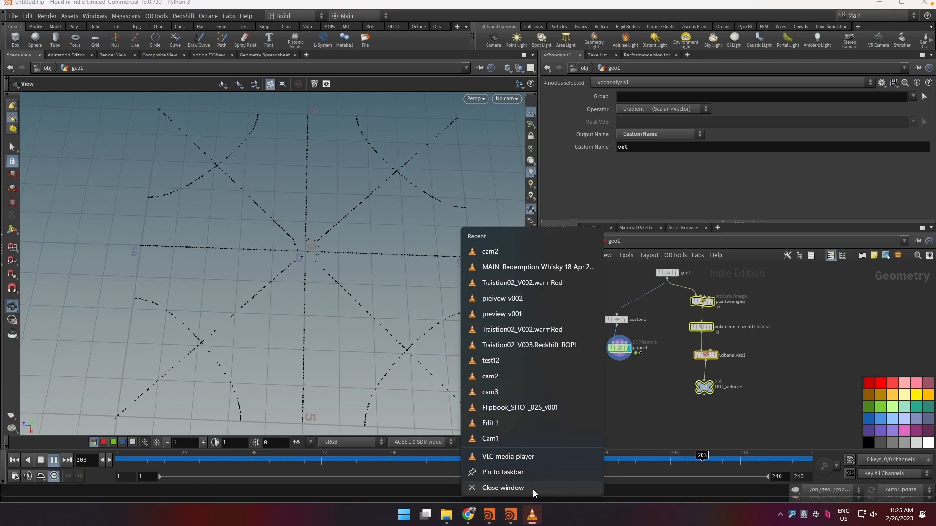
left_click(534, 490)
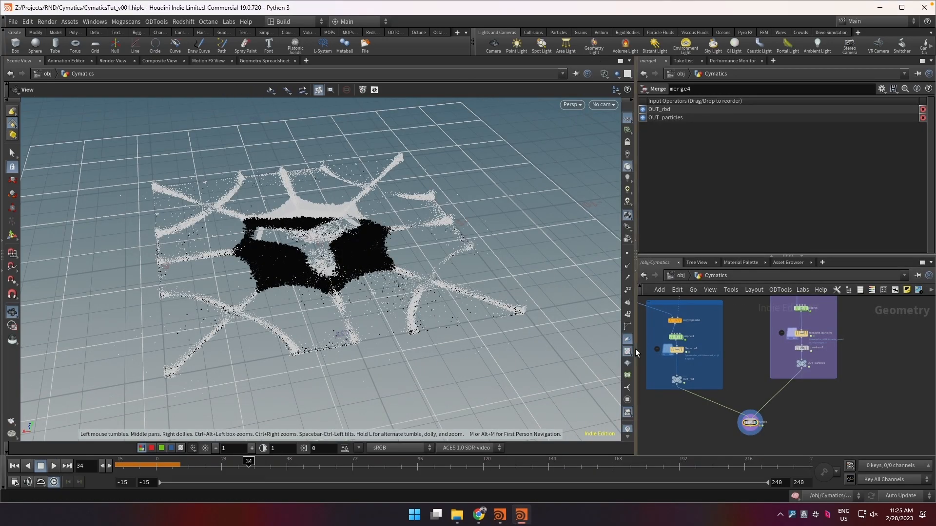
scroll(674, 348, "down", 3)
middle_click_drag(751, 344, 745, 437)
scroll(806, 367, "up", 5)
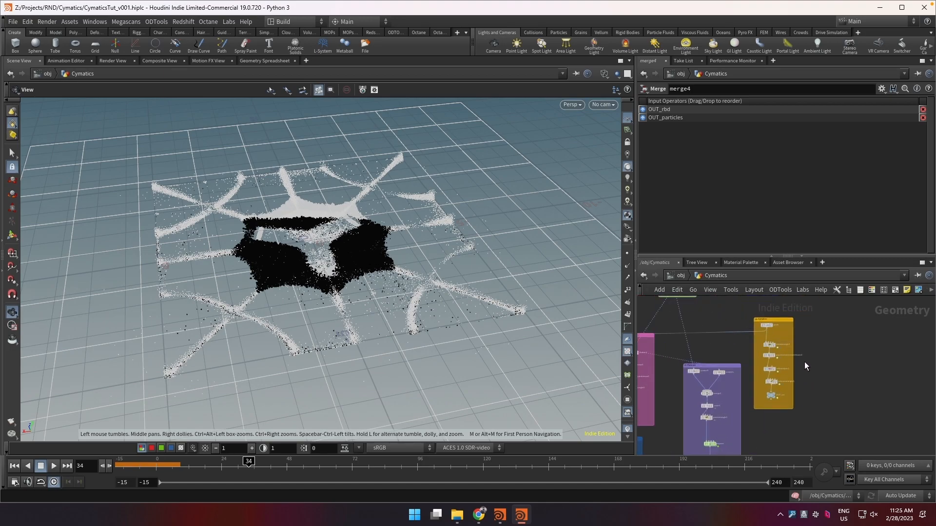
scroll(817, 392, "down", 5)
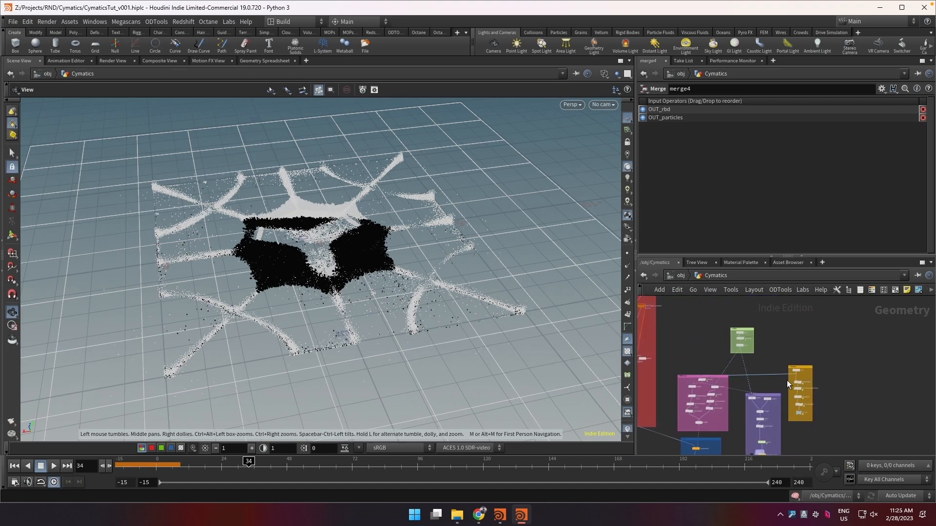
scroll(814, 369, "up", 3)
scroll(857, 367, "up", 2)
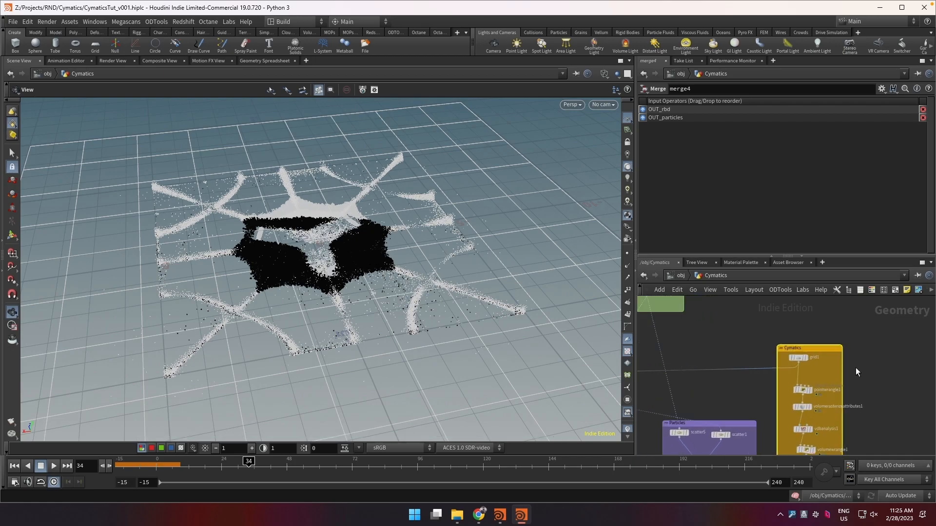
Display grid1 and pointwrangle1 in the Cymatics network box, and examine the wrangle's VEX code.
left_click(805, 357)
middle_click_drag(871, 389, 836, 350)
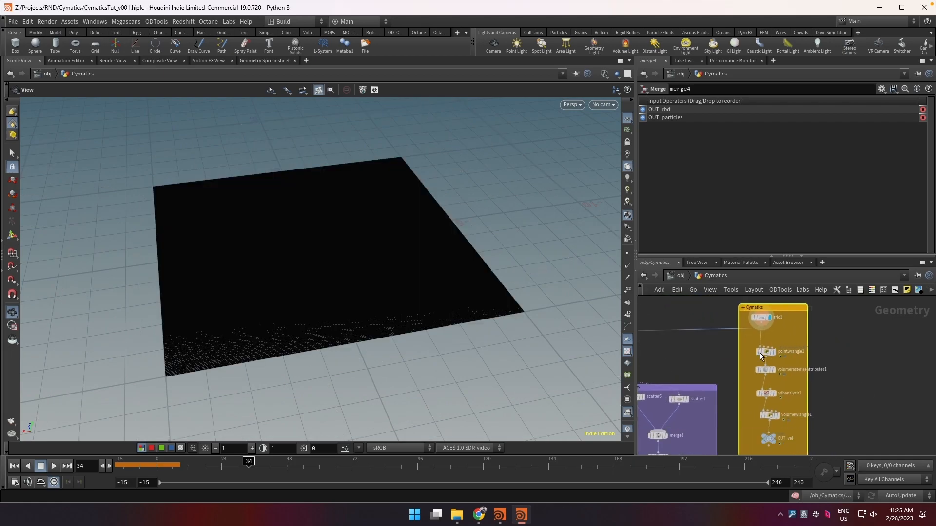
left_click(775, 352)
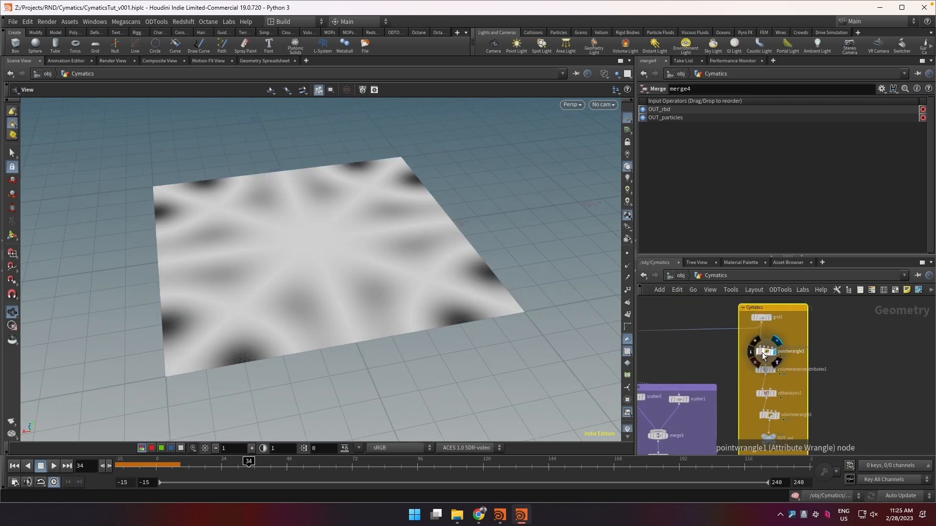
left_click(766, 353)
left_click_drag(932, 156, 925, 194)
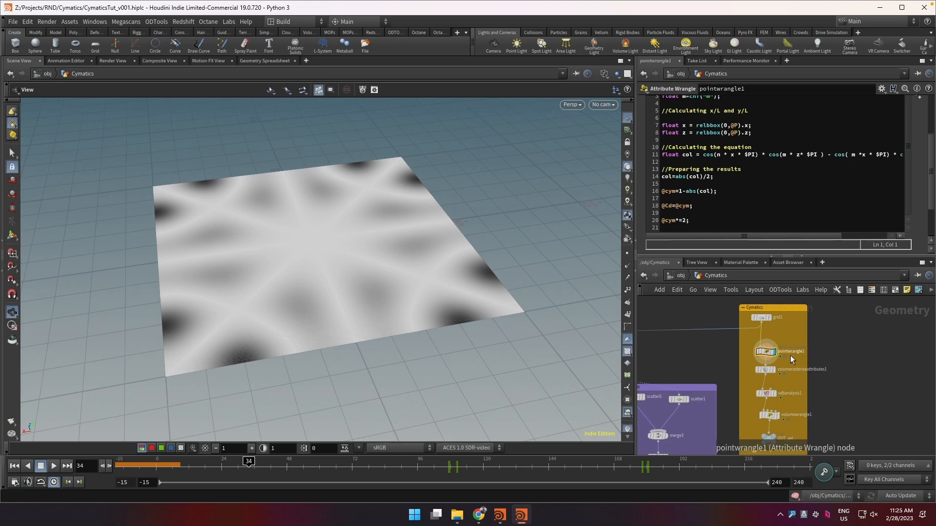
left_click(776, 372)
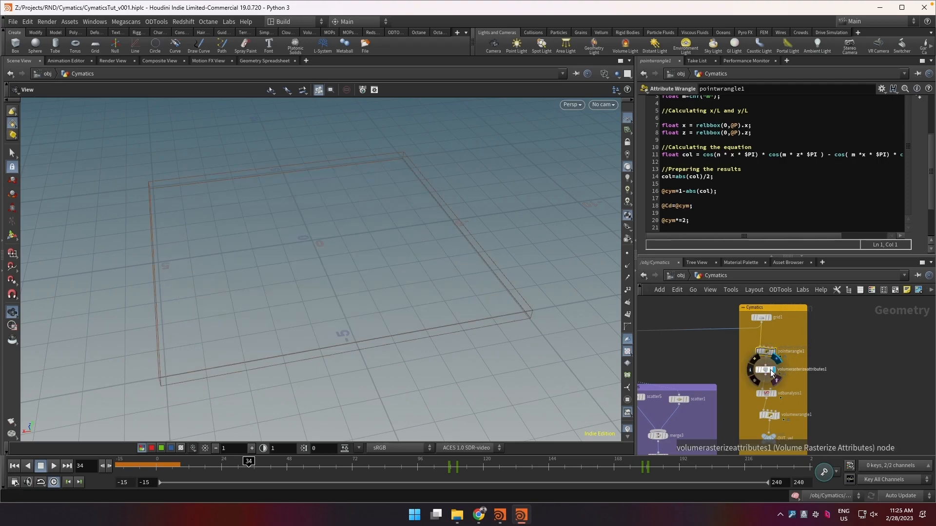
left_click(766, 370)
left_click(768, 395)
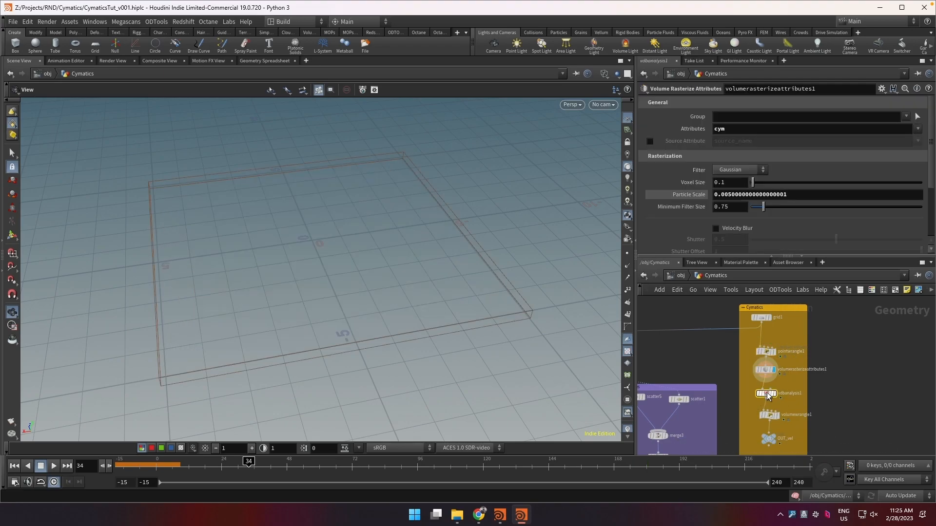
middle_click_drag(803, 380, 814, 361)
left_click(782, 396)
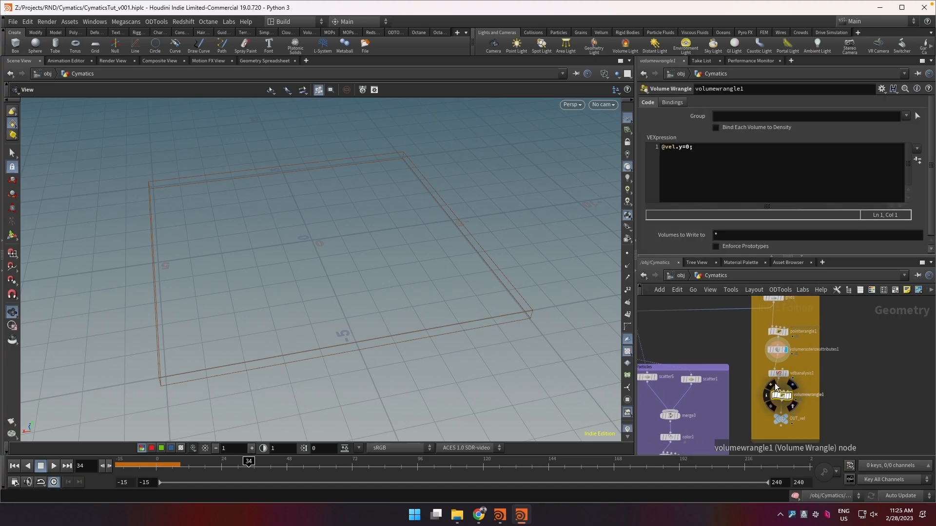
left_click_drag(696, 152, 654, 153)
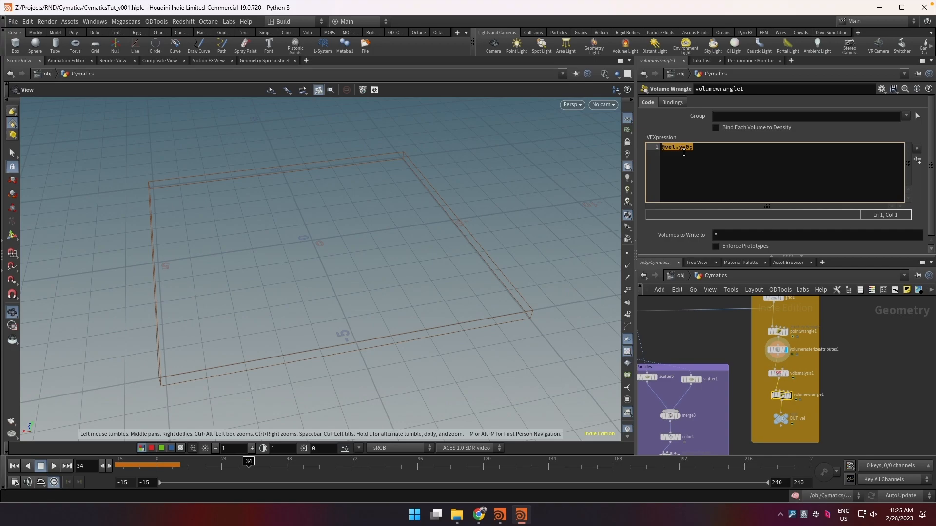
left_click_drag(386, 326, 371, 293)
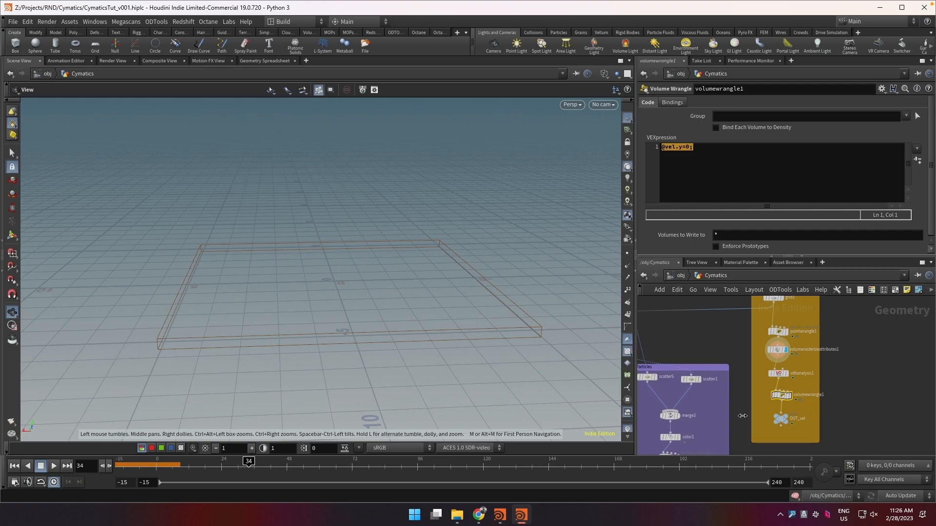
Locate the LOGO network box and display its grid2 and pointvop1 nodes in the viewport.
middle_click_drag(742, 416, 801, 394)
scroll(796, 411, "down", 3)
middle_click_drag(751, 348, 760, 418)
scroll(723, 338, "up", 6)
scroll(724, 328, "up", 3)
middle_click_drag(723, 328, 749, 369)
scroll(749, 369, "down", 6)
scroll(754, 369, "up", 1)
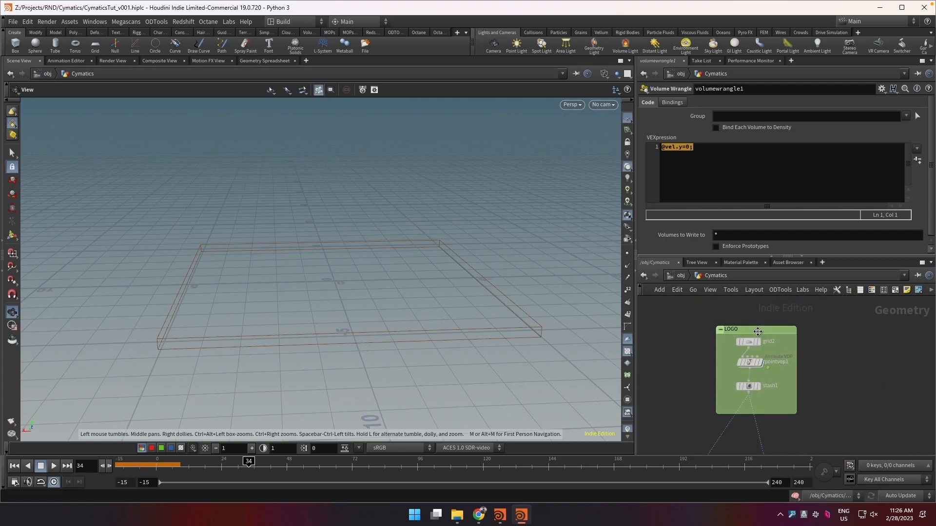
left_click(759, 342)
left_click_drag(397, 285, 392, 315)
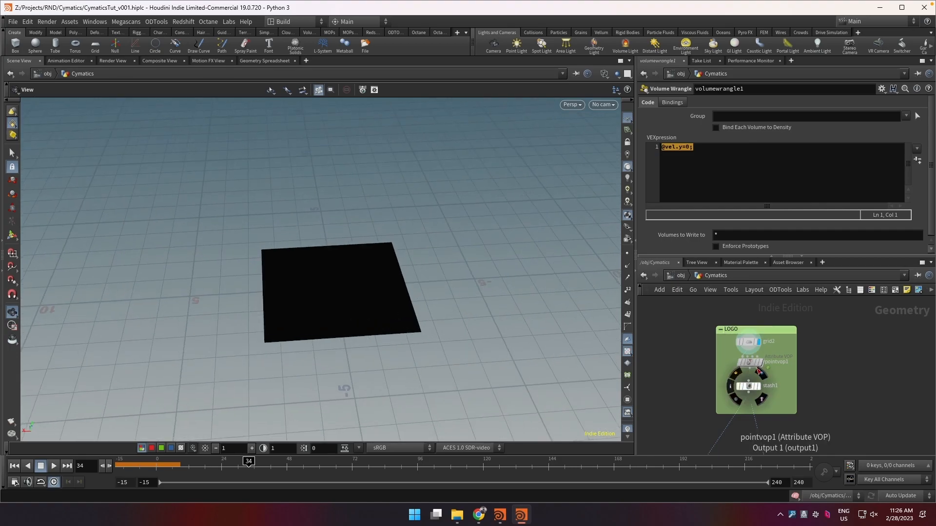
left_click(758, 364)
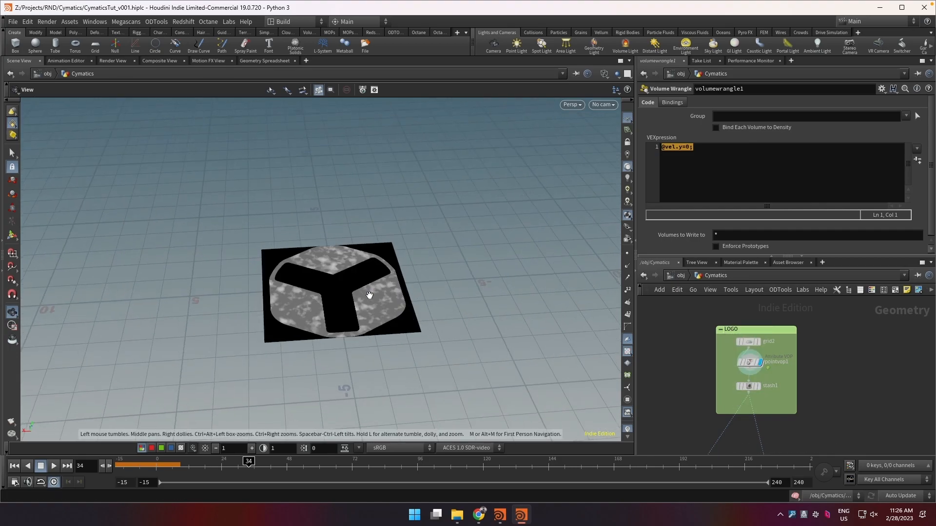
Inspect the texture1 node and noise network inside pointvop1, and display stash1 back in the Cymatics network.
scroll(707, 362, "up", 5)
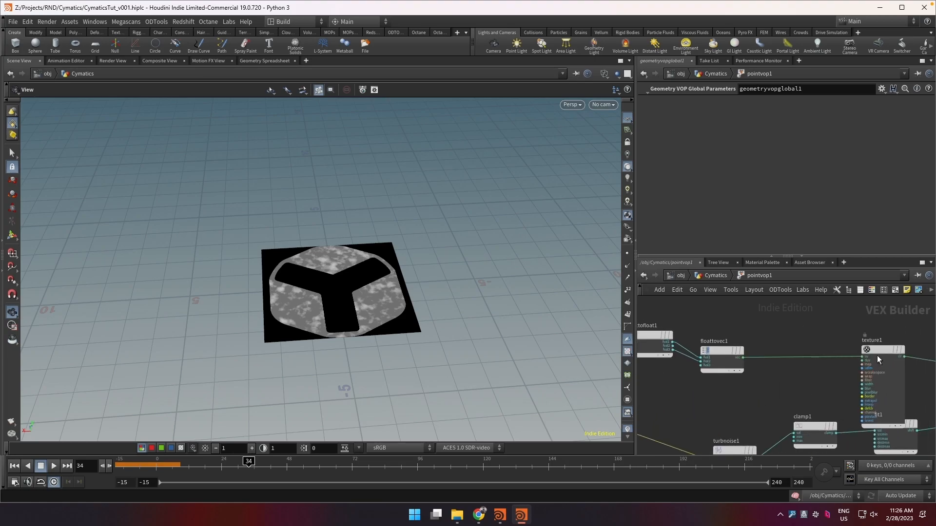
left_click(876, 356)
middle_click_drag(785, 415, 752, 378)
mouse_move(863, 415)
middle_mouse_down()
mouse_move(842, 427)
mouse_move(786, 432)
mouse_move(636, 405)
middle_mouse_up()
left_click(713, 276)
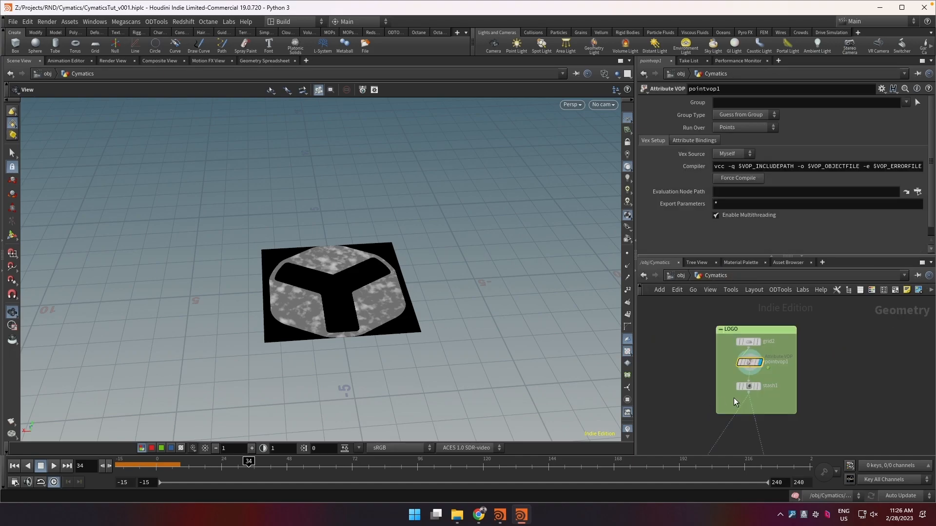
left_click(748, 387)
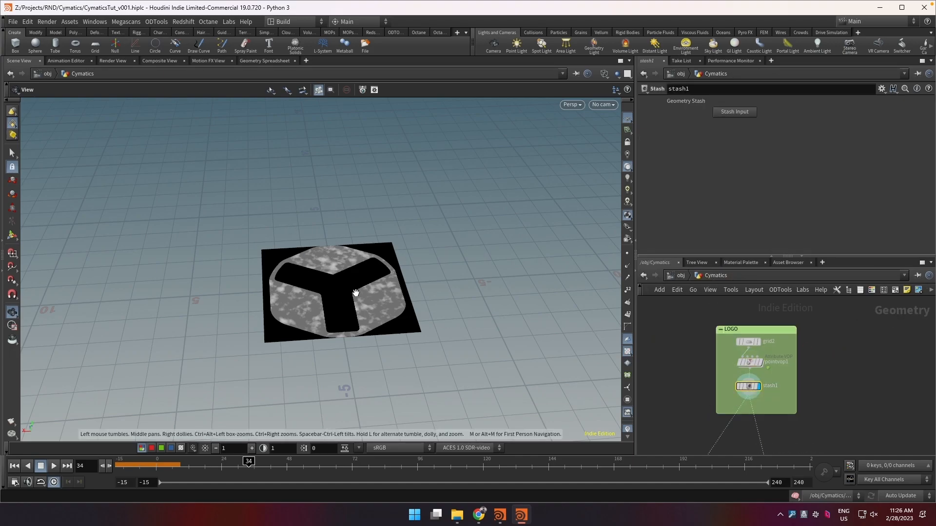
Display the scatter2 node in the RBD Points network box and examine its density, count and relaxation settings.
middle_click_drag(677, 437, 700, 354)
scroll(699, 354, "down", 1)
middle_click_drag(722, 399, 742, 371)
scroll(797, 342, "down", 5)
scroll(796, 336, "up", 2)
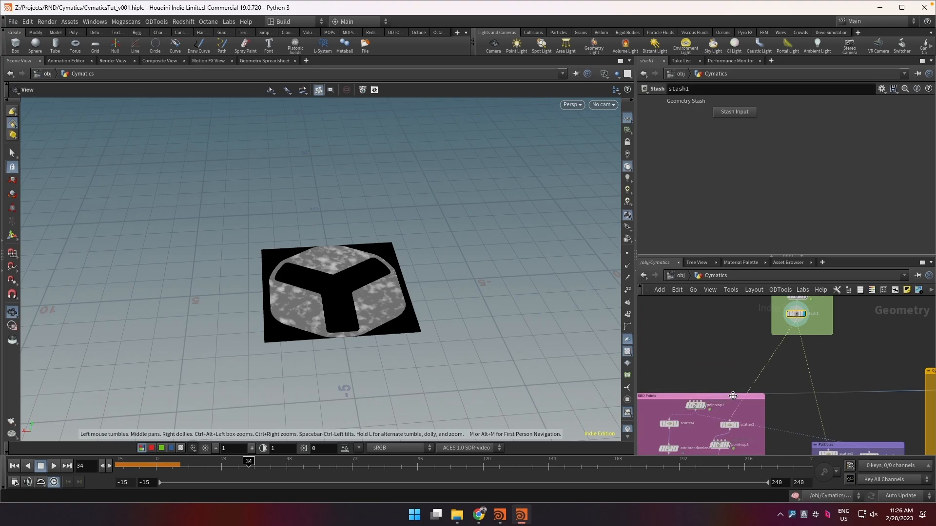
scroll(728, 387, "up", 1)
middle_click_drag(731, 388, 720, 346)
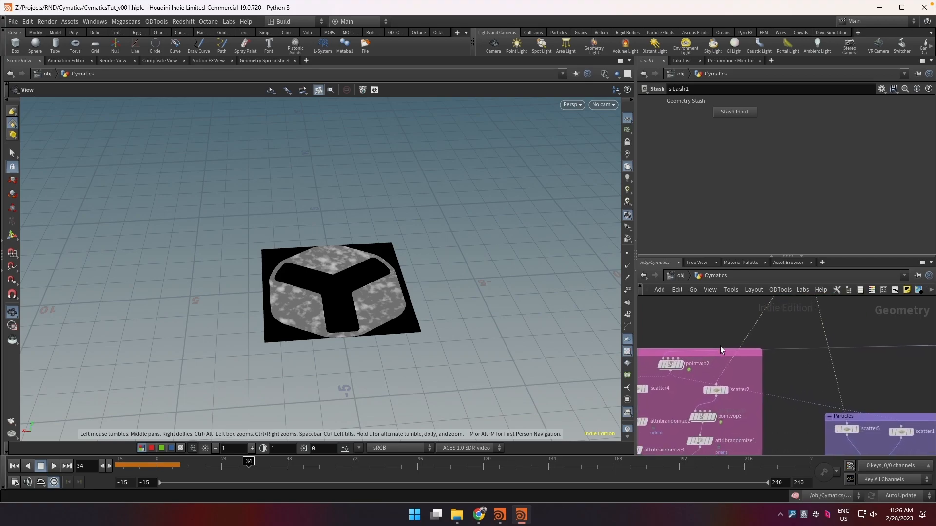
left_click(726, 391)
left_click(718, 390)
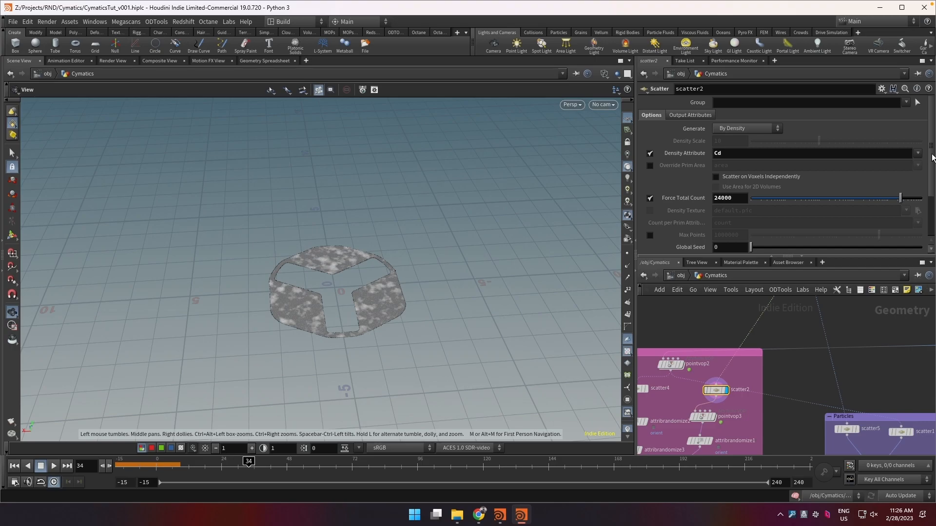
scroll(929, 190, "down", 3)
scroll(749, 391, "down", 1)
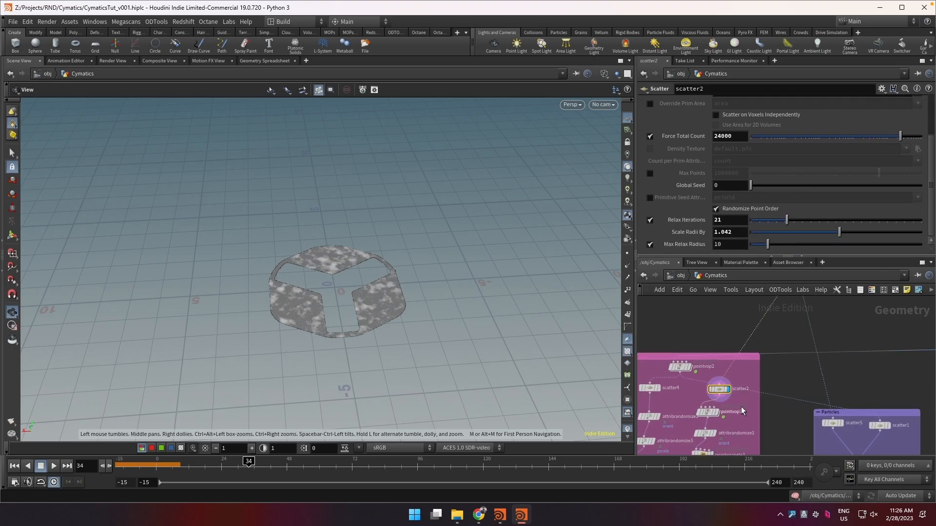
Display the pointvop2 node at the head of the RBD Points network box and examine its noise mask.
middle_click_drag(689, 398, 724, 373)
scroll(725, 369, "up", 1)
left_click(728, 348)
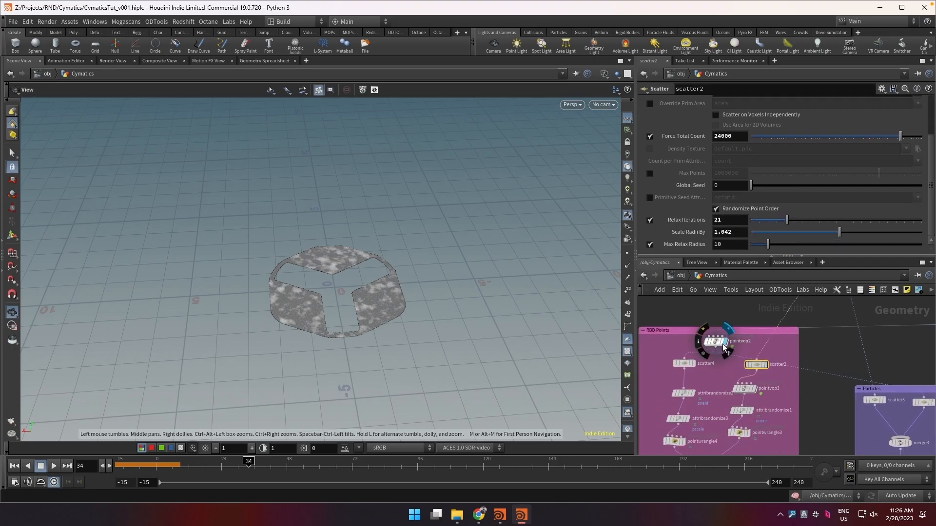
left_click(715, 341)
scroll(852, 379, "down", 4)
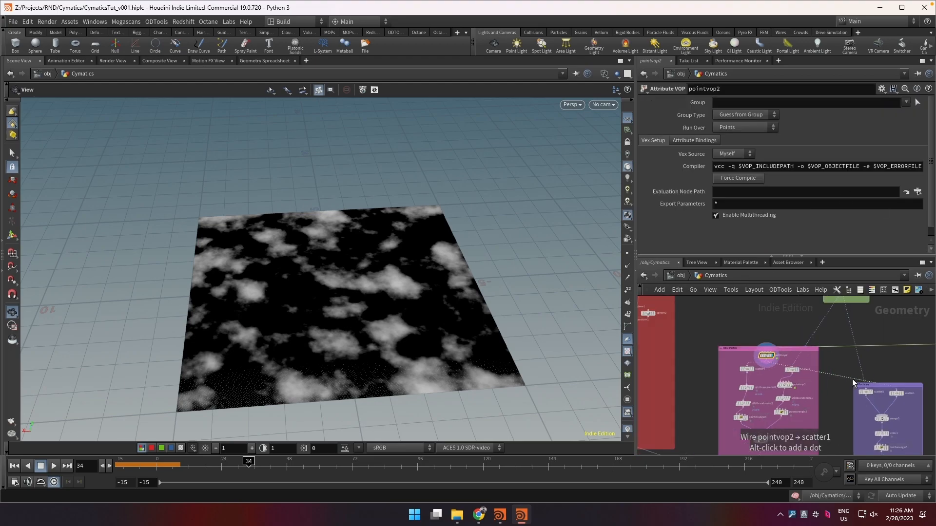
Display grid1 in the Cymatics network box and trace its wire back to pointvop2 in RBD Points.
middle_click_drag(852, 379, 706, 387)
scroll(786, 346, "up", 1)
left_click(814, 346)
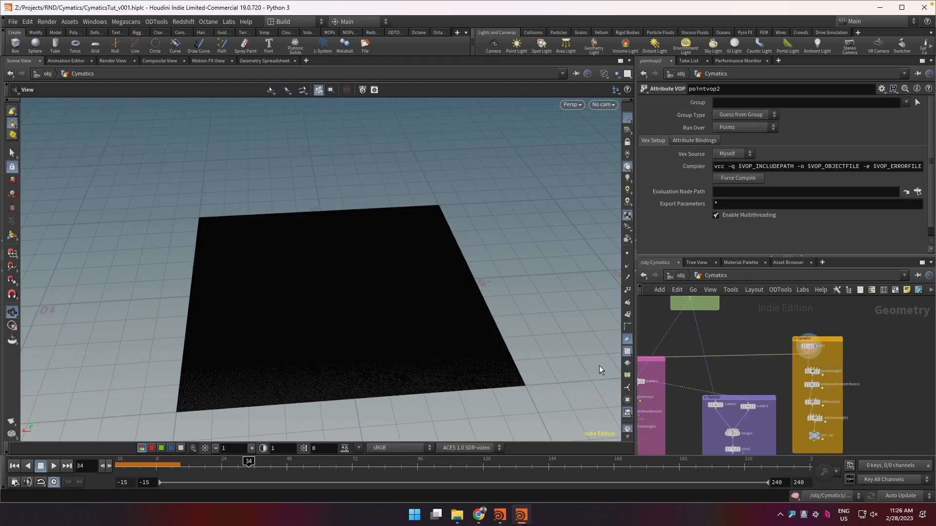
middle_click_drag(641, 377, 752, 340)
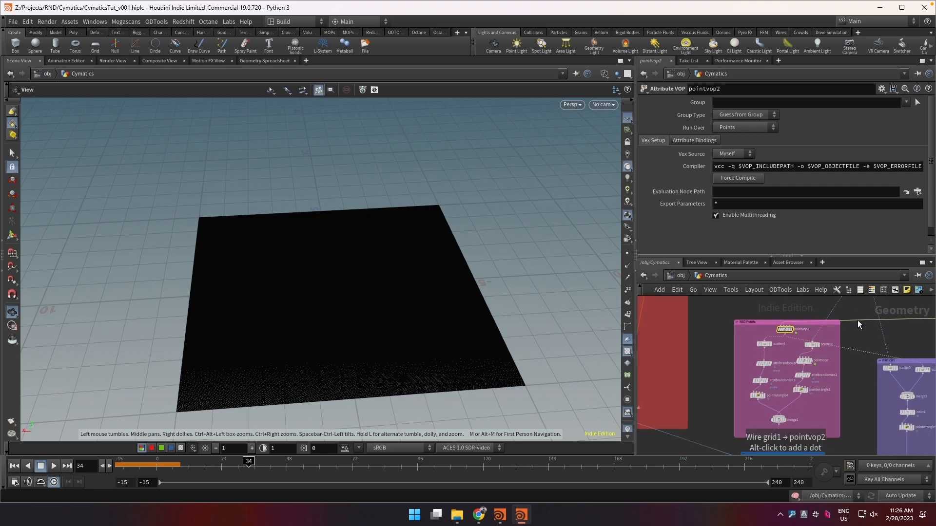
Display the scatter4 node in the RBD Points network box to examine its point distribution.
middle_click_drag(874, 327, 773, 336)
scroll(692, 350, "up", 2)
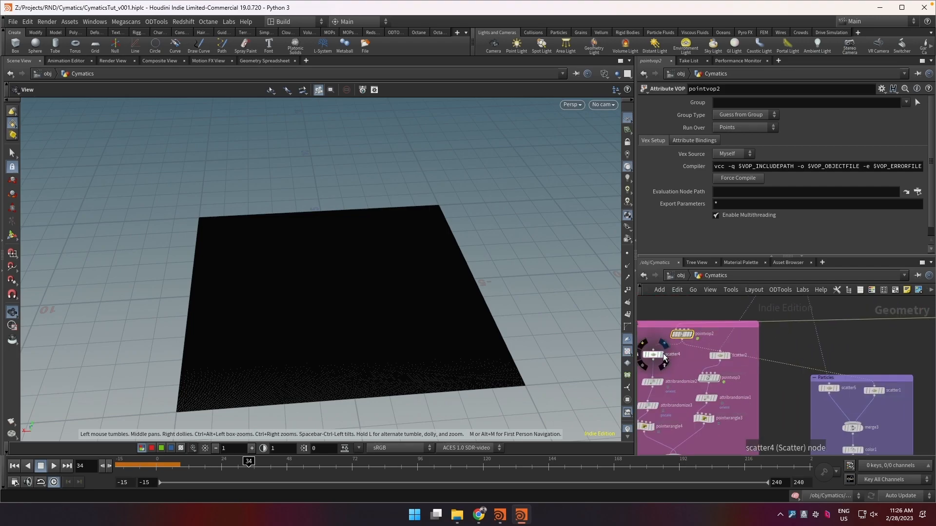
left_click(661, 354)
middle_click_drag(671, 386, 704, 353)
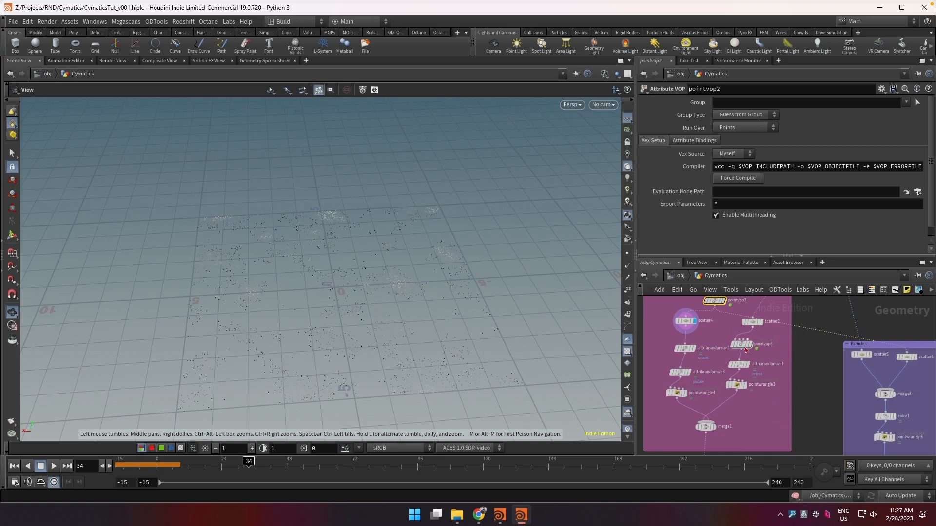
Display pointvop3 in RBD Points, inspect its internal noise network, and examine the displaced logo points up close from the Cymatics network.
left_click(749, 349)
double_click(741, 345)
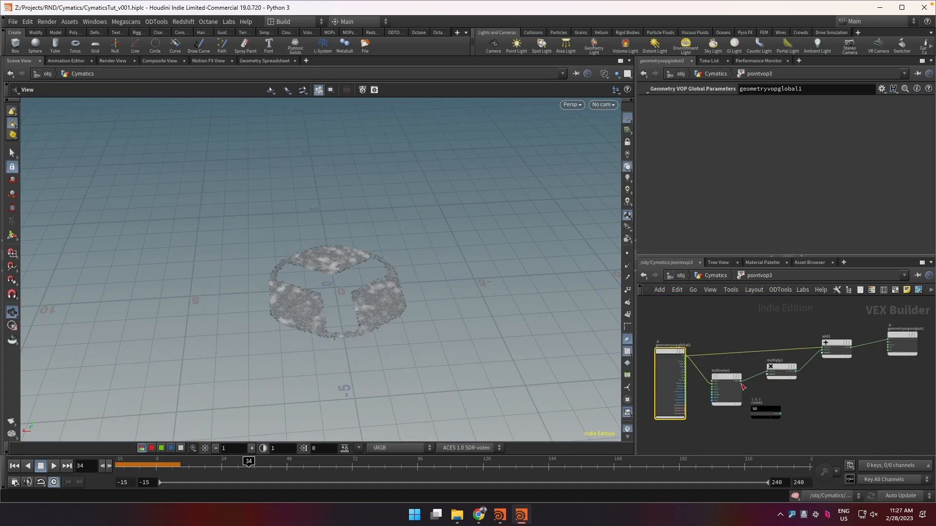
left_click(715, 276)
left_click_drag(390, 286, 382, 347)
left_click_drag(383, 210, 383, 241)
middle_click_drag(382, 238, 375, 320)
right_click_drag(390, 307, 396, 267)
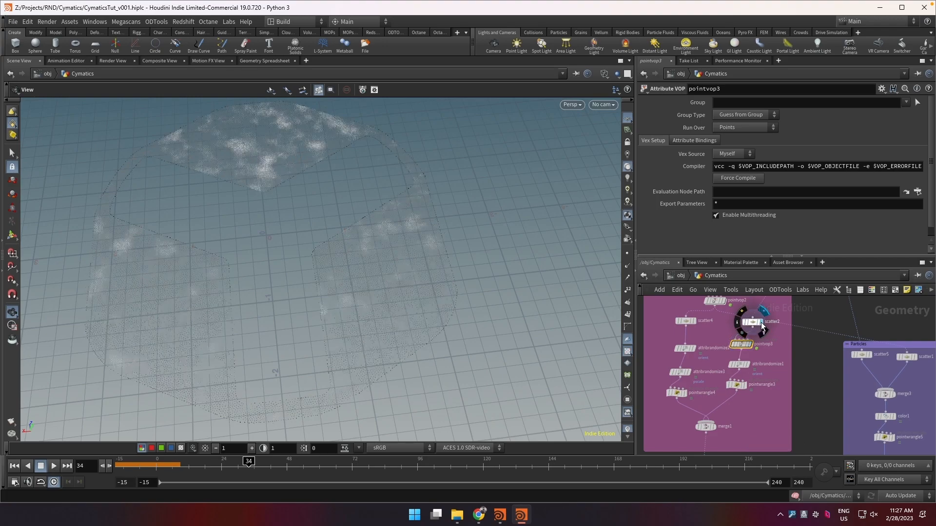
Display attribrandomize1 below pointvop3 and examine its orient attribute and distribution settings along with the points.
left_click(750, 345)
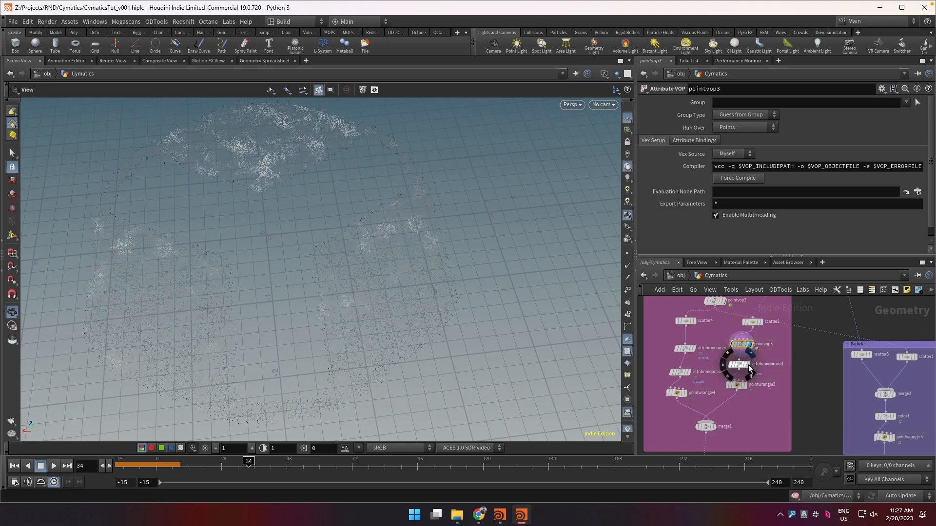
left_click(740, 364)
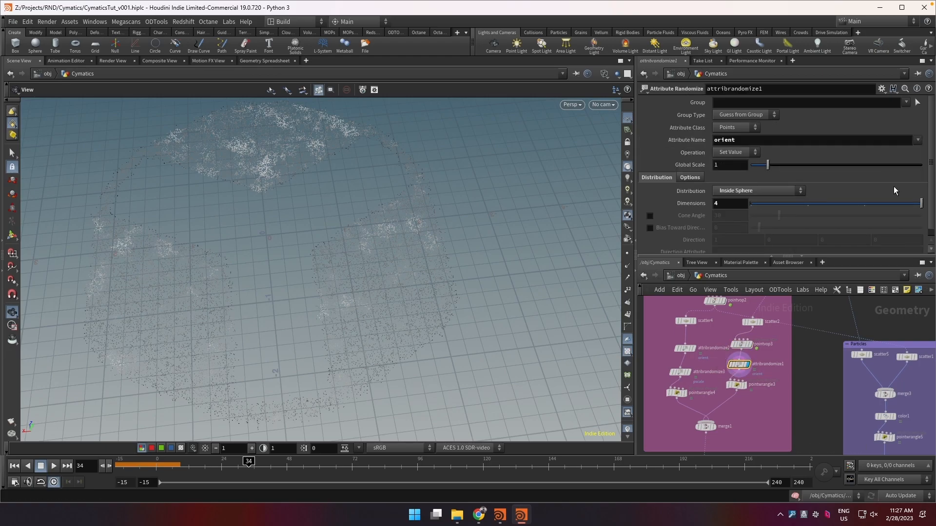
left_click_drag(932, 156, 931, 166)
right_click_drag(383, 279, 393, 234)
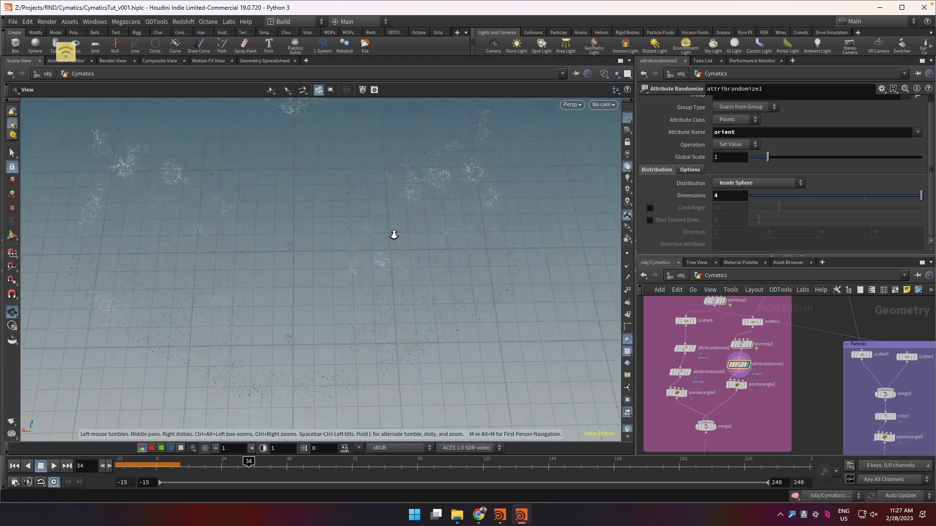
left_click_drag(408, 254, 389, 240)
mouse_move(414, 286)
left_mouse_down()
mouse_move(388, 273)
mouse_move(417, 292)
left_mouse_up()
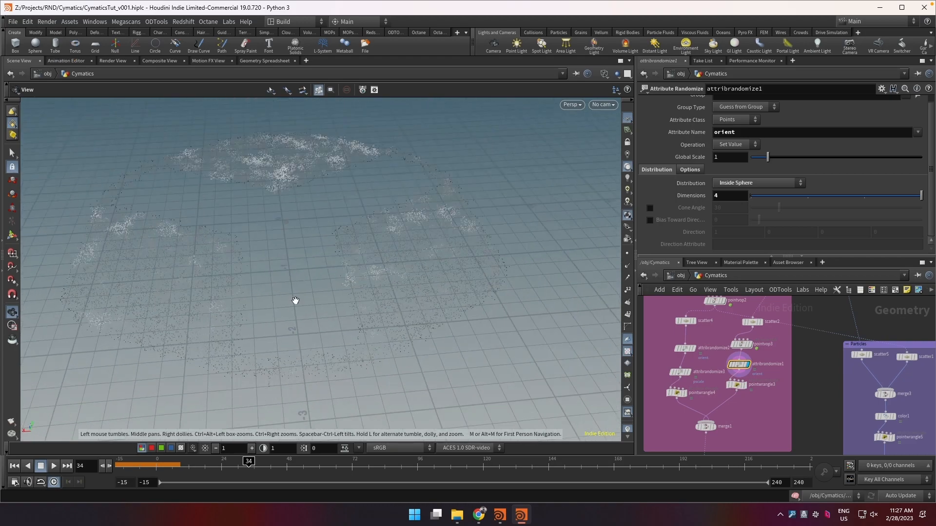
Display pointwrangle3 in RBD Points and examine its nearest-neighbour pscale code against the point spacing.
left_click(738, 387)
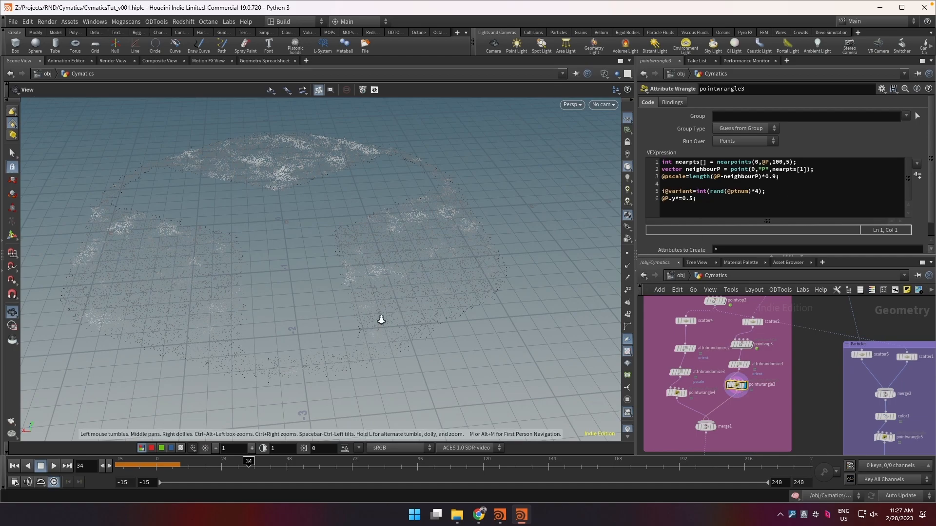
scroll(385, 315, "up", 5)
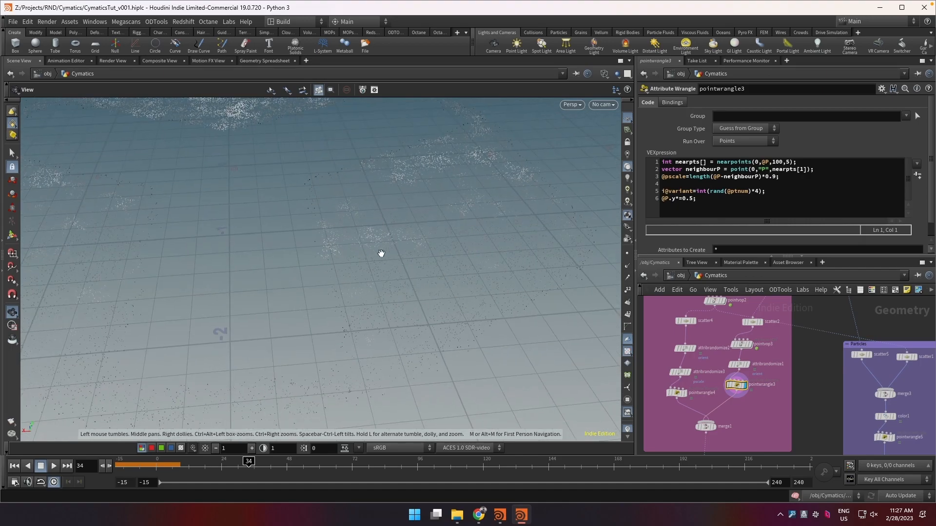
scroll(417, 261, "down", 6)
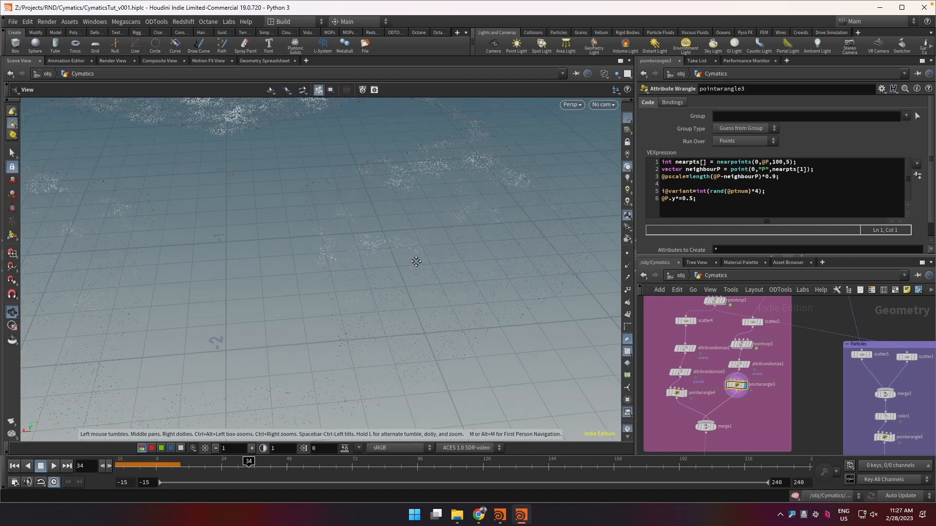
scroll(434, 258, "up", 4)
scroll(436, 248, "down", 3)
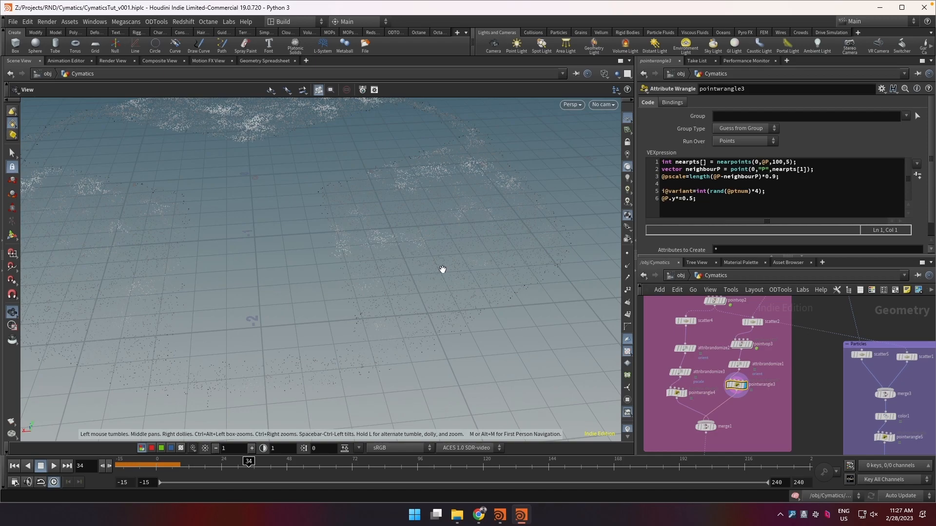
left_click_drag(444, 267, 411, 244)
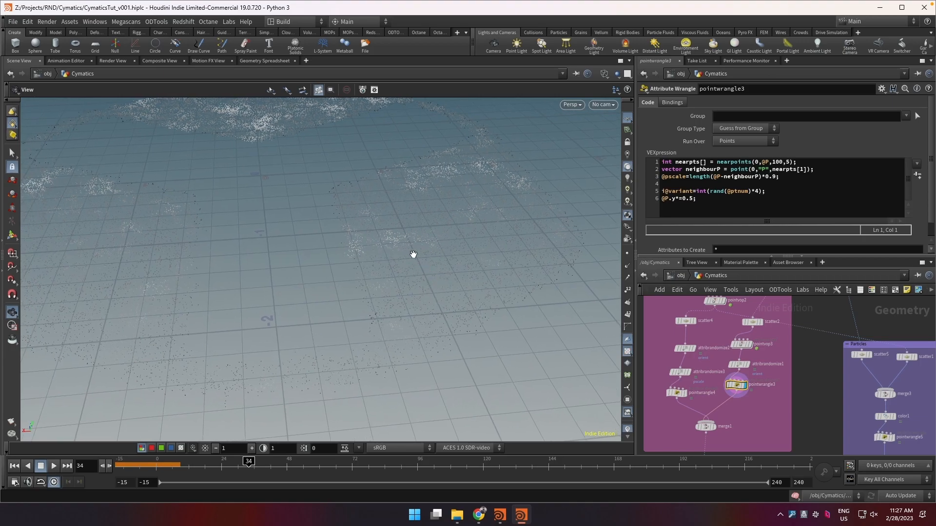
left_click_drag(776, 191, 634, 192)
key("ctrl+d")
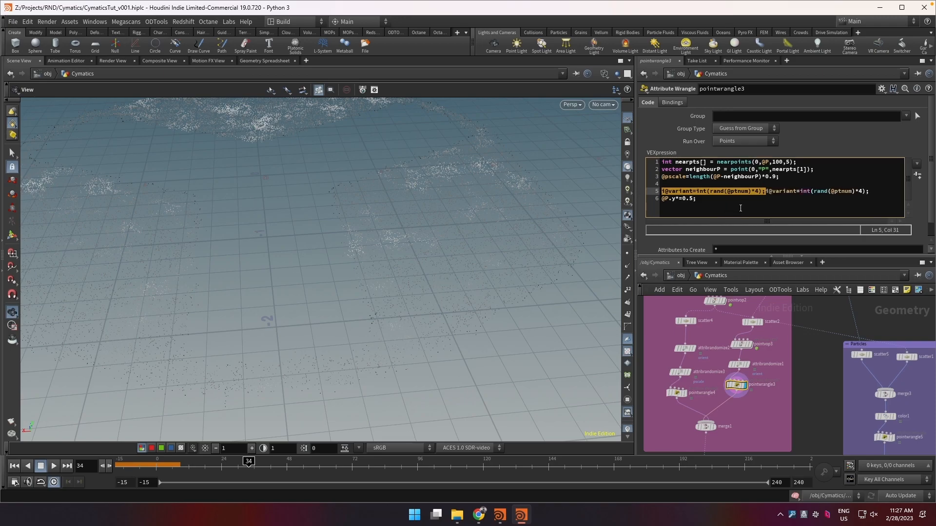
key("ctrl+z")
left_click(679, 198)
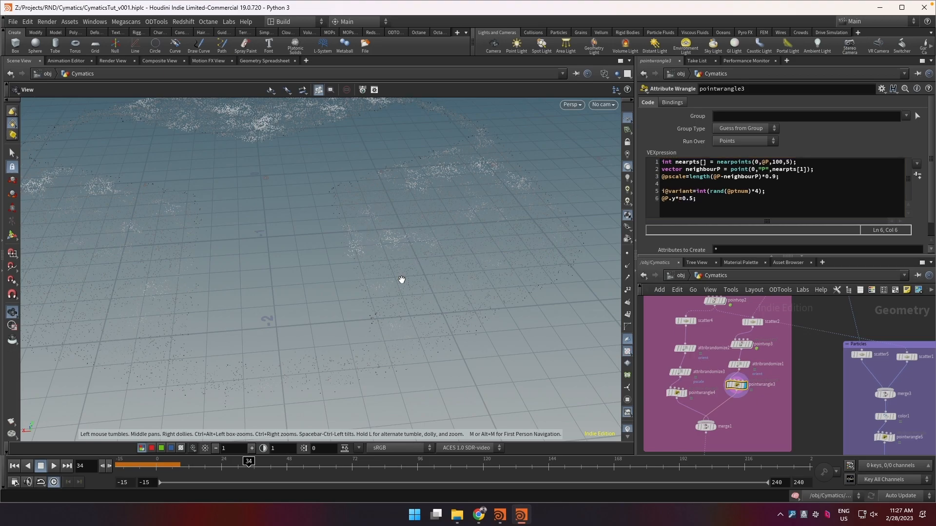
Display attribrandomize3 in the scatter4 branch and examine its pscale randomization range.
middle_click_drag(402, 280, 410, 268)
middle_click_drag(468, 309, 466, 310)
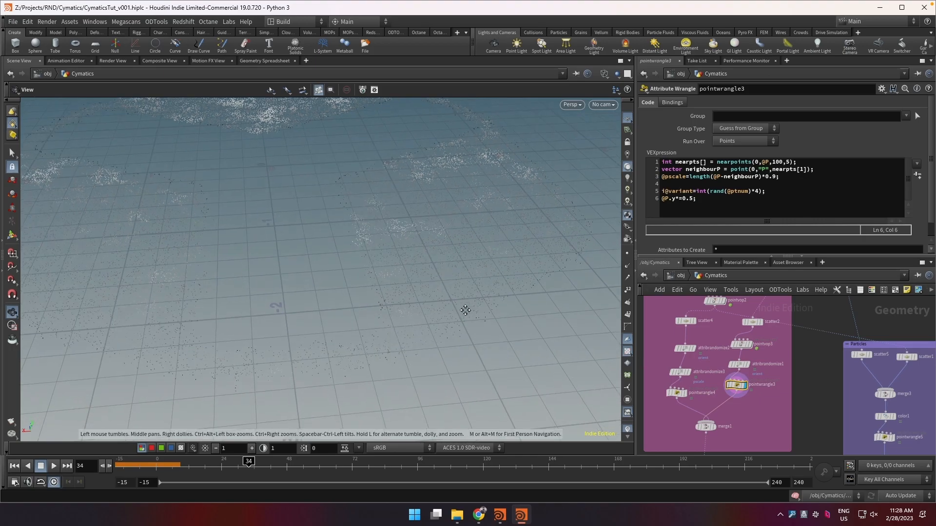
middle_click_drag(741, 426, 747, 407)
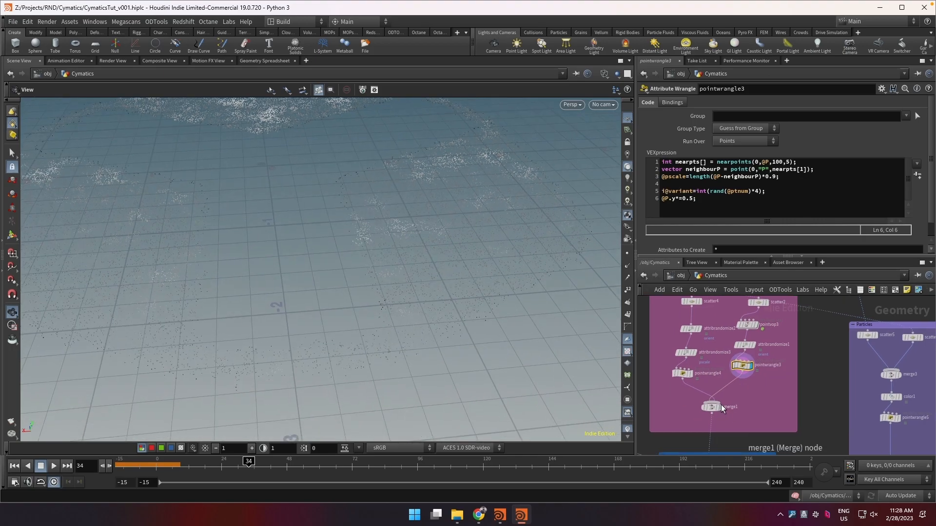
left_click(687, 354)
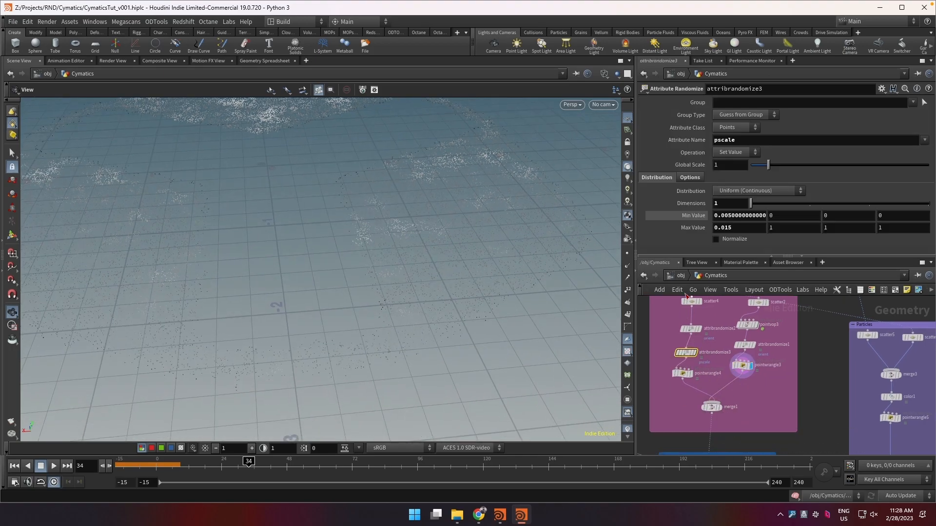
left_click(695, 353)
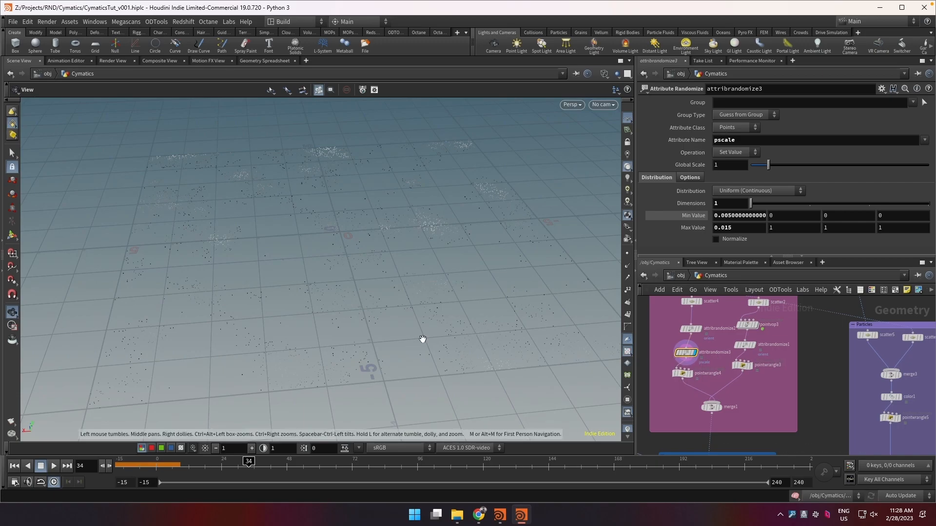
Display pointwrangle4 to examine its variant code, followed by the merge1 node that joins both RBD point branches.
left_click(691, 375)
left_click(681, 375)
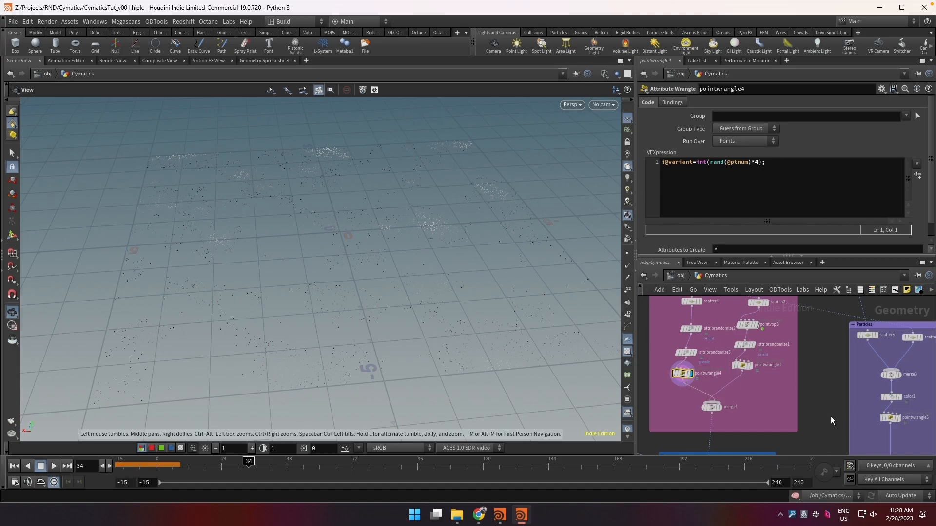
left_click(720, 406)
Examine the start of the red rocks network box, going through box1 and scatter3 and displaying voronoifracture1.
middle_click_drag(716, 411, 791, 352)
middle_click_drag(707, 369, 794, 422)
scroll(794, 422, "down", 2)
mouse_move(753, 372)
middle_mouse_down()
mouse_move(776, 448)
mouse_move(745, 385)
middle_mouse_up()
scroll(728, 346, "up", 2)
mouse_move(728, 346)
middle_mouse_down()
mouse_move(691, 331)
mouse_move(724, 354)
middle_mouse_up()
left_click(701, 310)
left_click(694, 308)
left_click(725, 334)
left_click(703, 367)
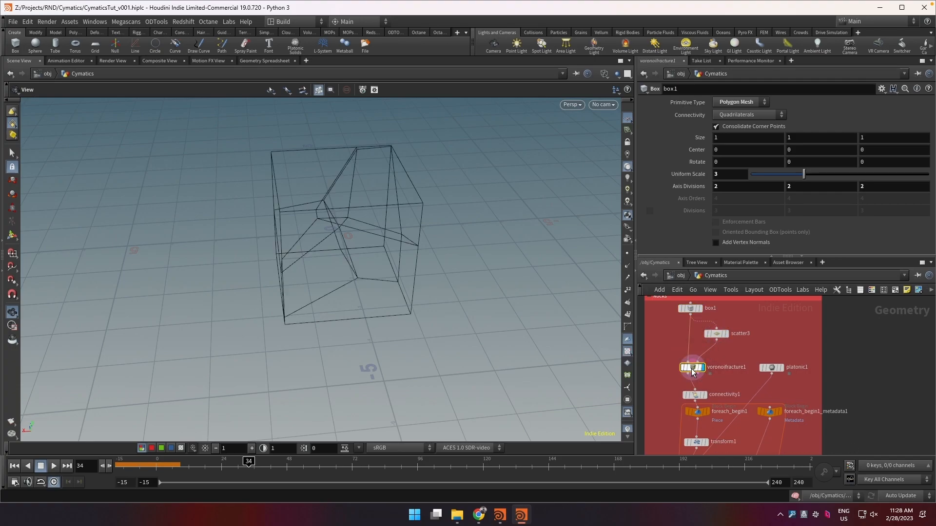
left_click(693, 367)
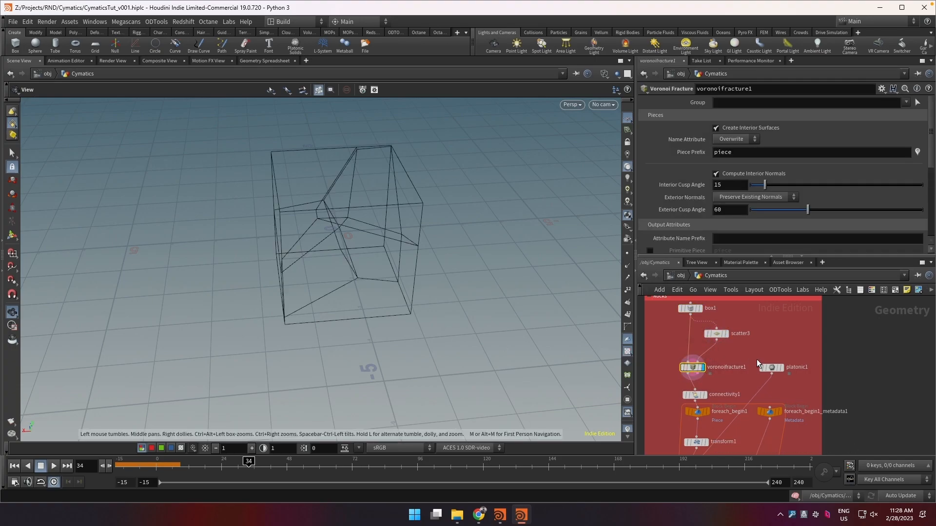
Examine connectivity1's class attribute, and display transform1 inside the for-each loop to view a single piece.
left_click(695, 395)
middle_click_drag(856, 407, 865, 318)
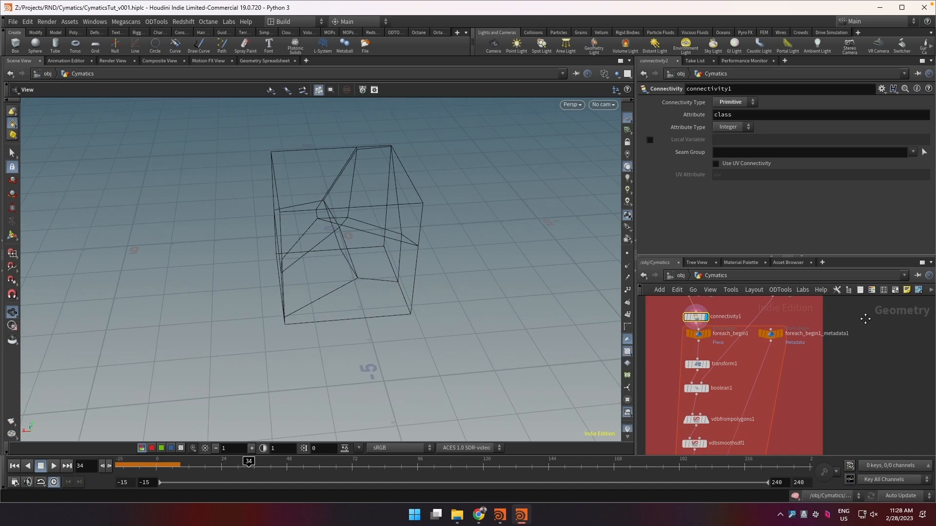
left_click(709, 367)
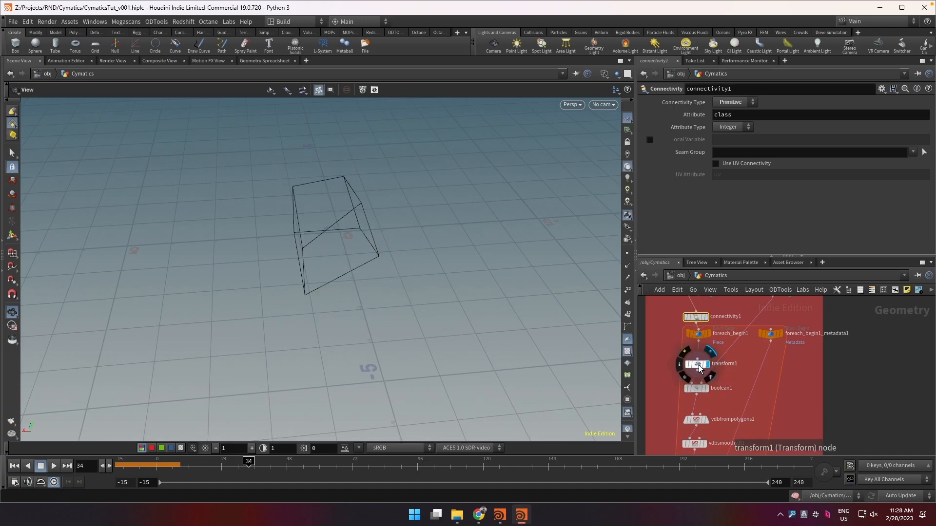
Display boolean1 in the loop and examine its operation together with the platonic1 solid that feeds it.
left_click(709, 393)
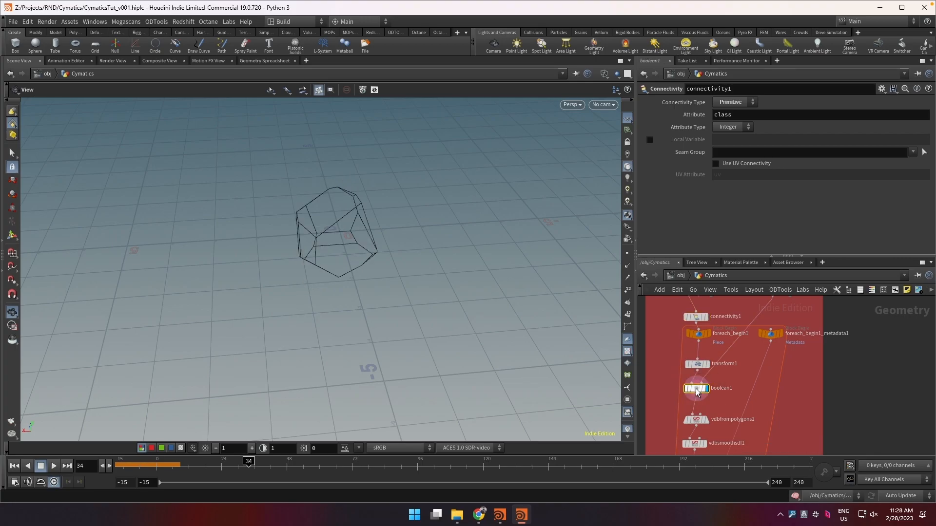
left_click(695, 388)
middle_click_drag(781, 309, 772, 358)
middle_click_drag(722, 408, 725, 375)
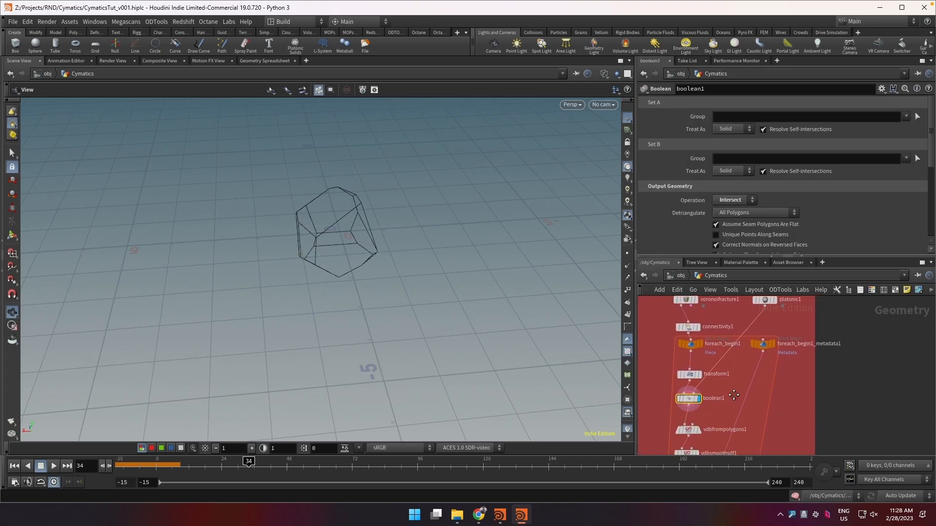
left_click(764, 306)
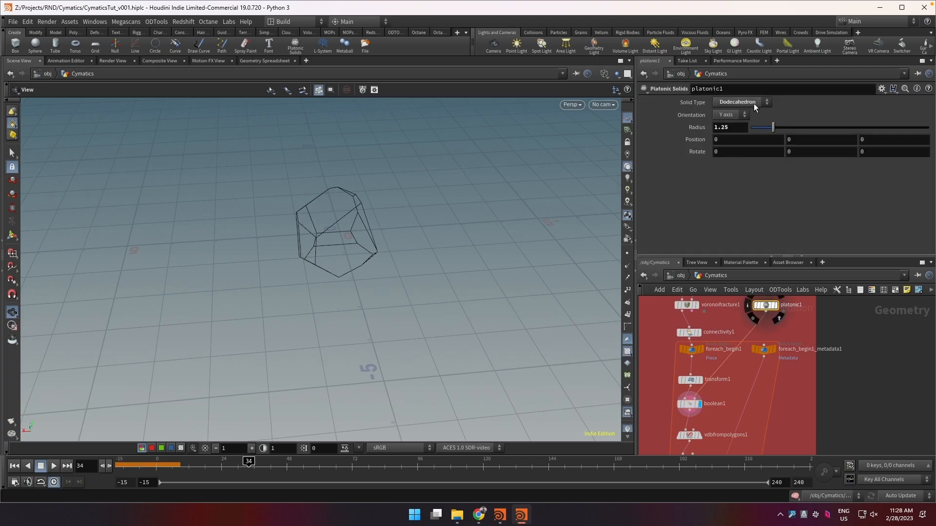
Display vdbfrompolygons1 in the rocks loop and examine its voxel size and distance VDB settings.
middle_click_drag(732, 408, 735, 370)
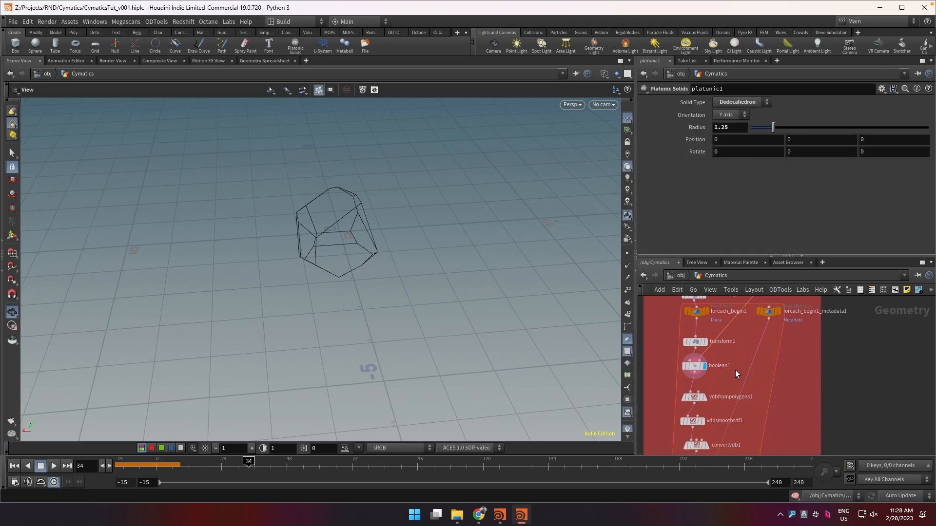
left_click(703, 396)
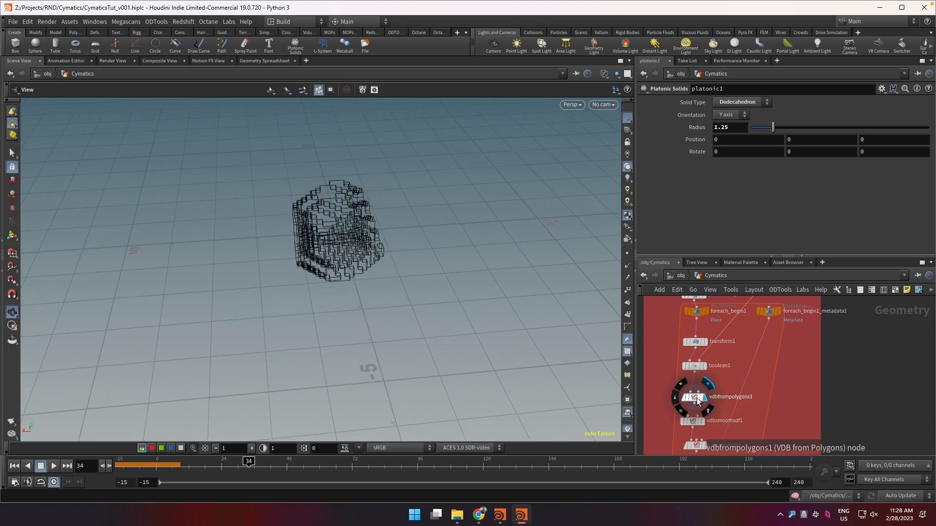
left_click(698, 399)
Display vdbsmoothsdf1 with the viewport set to Smooth Shaded, and examine its operation and iterations expression.
left_click(703, 420)
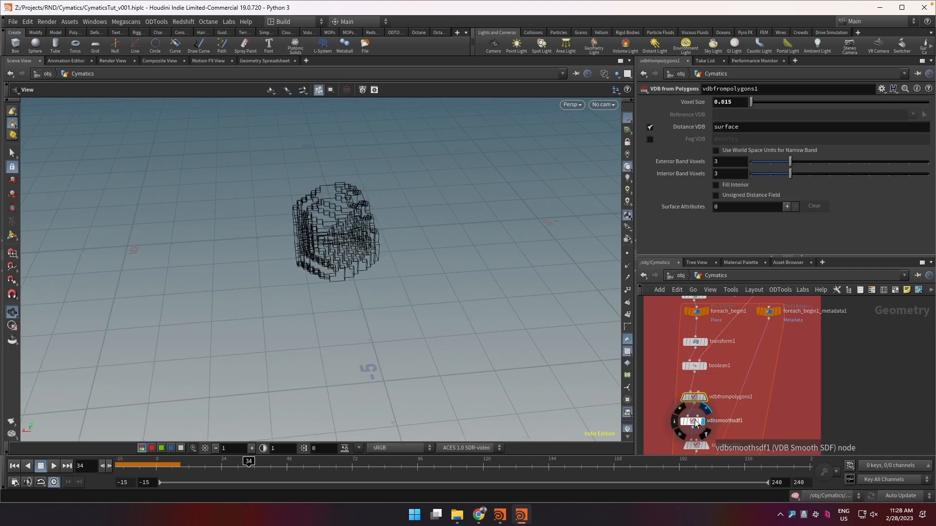
left_click(604, 75)
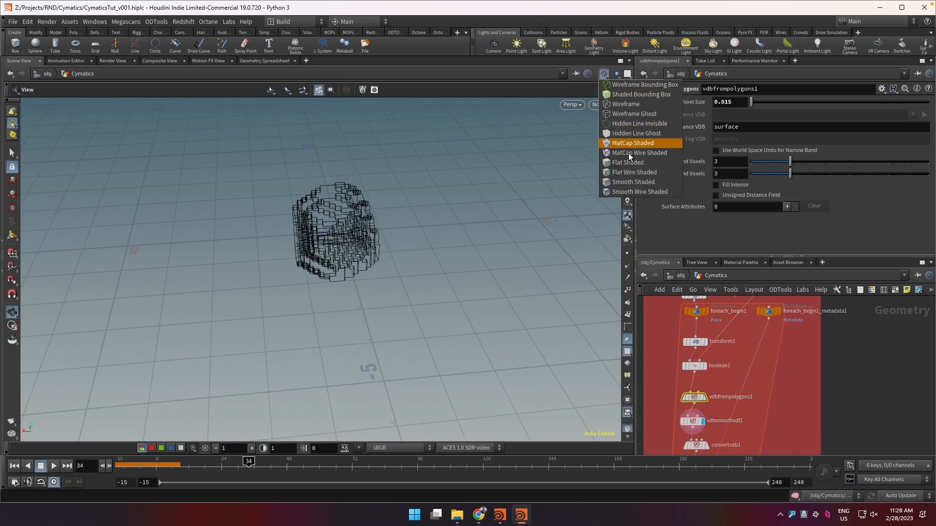
left_click(628, 182)
middle_click_drag(709, 435, 713, 394)
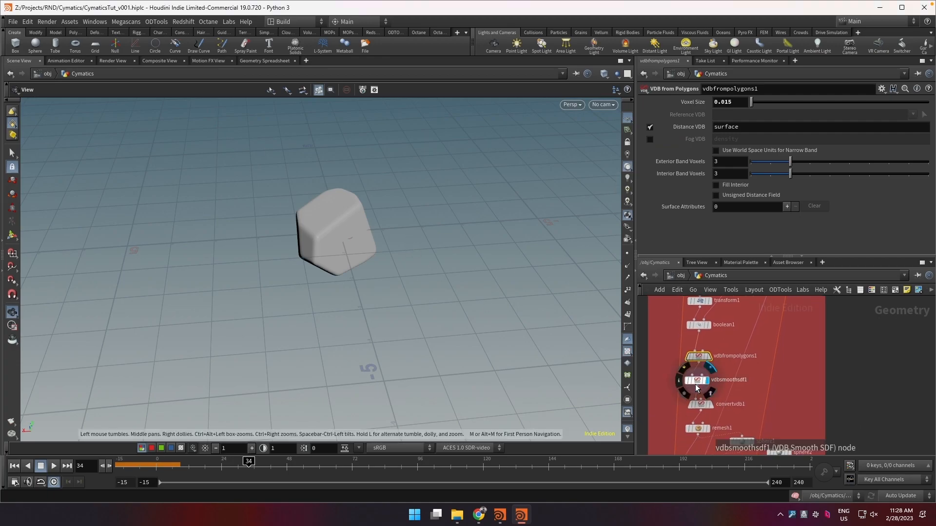
left_click(695, 381)
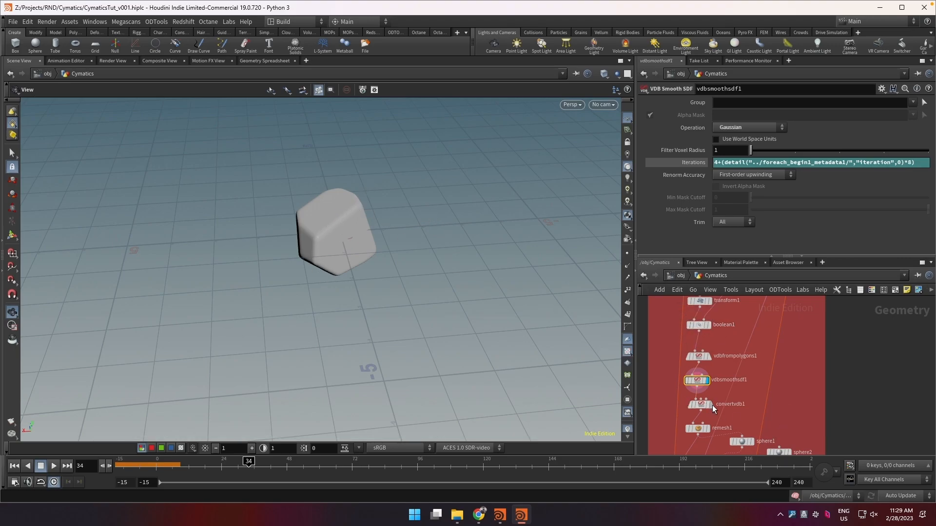
Display convertvdb1 with the viewport set to Smooth Wire Shaded, and inspect the dense converted mesh up close.
mouse_move(711, 404)
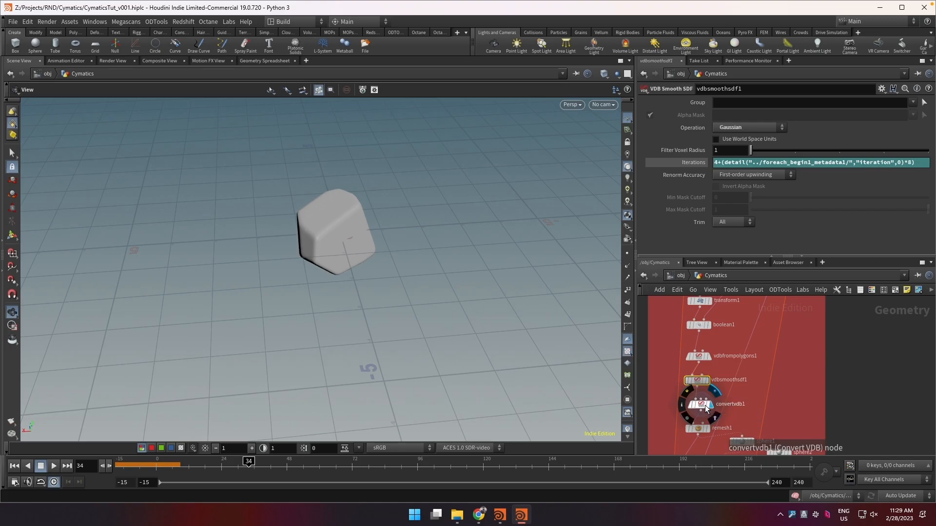
left_click(706, 408)
left_click(605, 73)
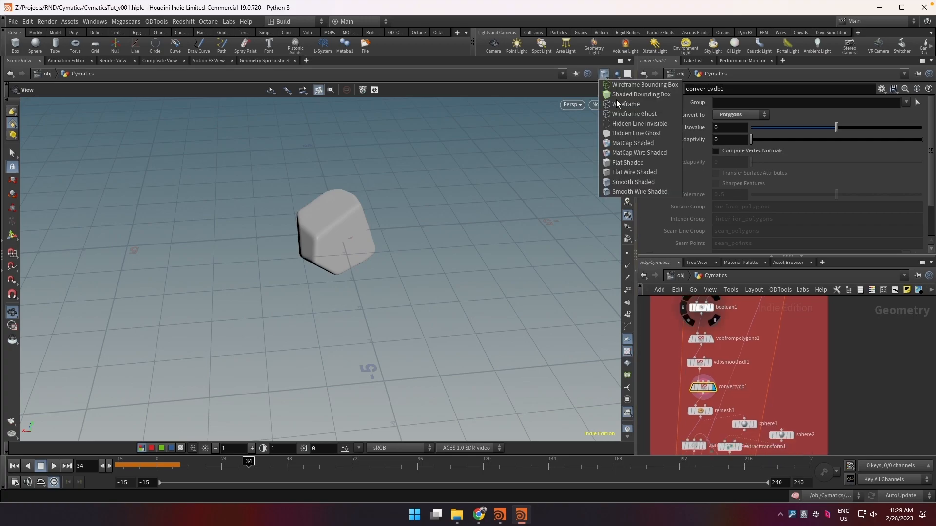
left_click(634, 191)
scroll(346, 224, "up", 5)
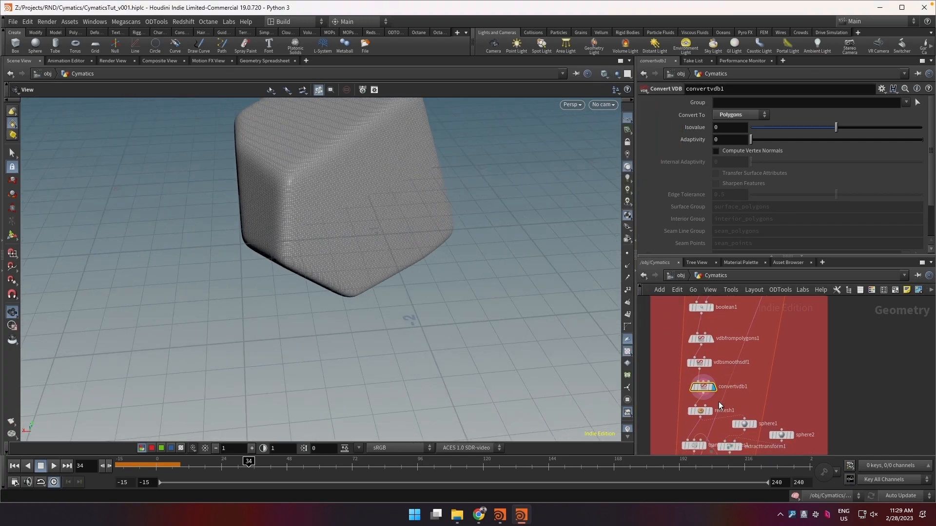
Display remesh1, examine its meshing and element sizing settings, and inspect the remeshed piece from several angles.
left_click(709, 411)
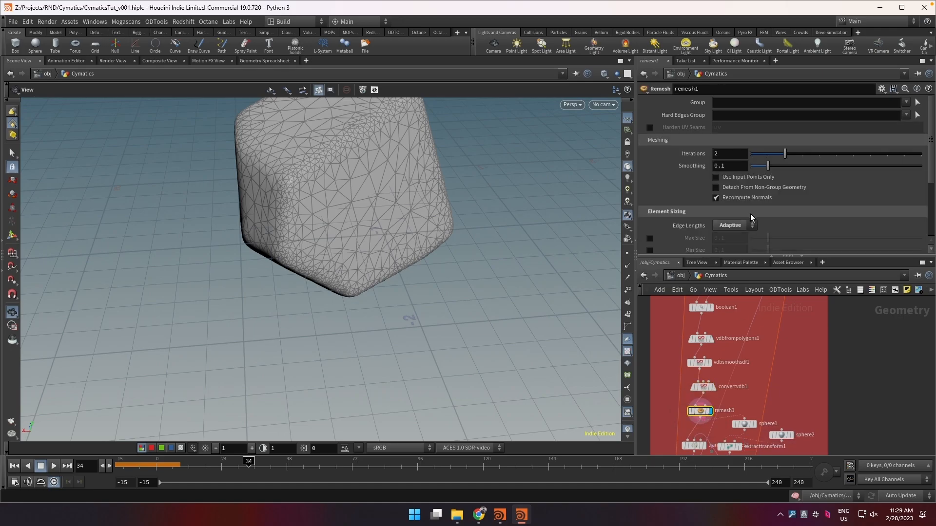
scroll(750, 215, "down", 4)
middle_click_drag(319, 229, 346, 269)
left_click_drag(346, 270, 375, 241)
left_click_drag(216, 271, 377, 235)
left_click_drag(359, 299, 259, 266)
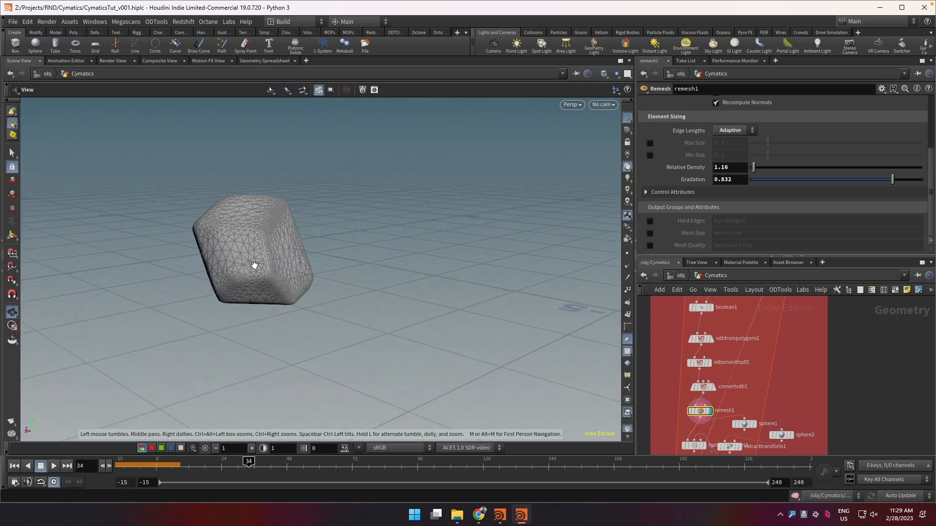
right_click_drag(258, 265, 258, 237)
Spread out the transformpieces1, sphere1, sphere2 and extracttransform1 nodes below remesh1 so that they no longer overlap.
middle_click_drag(796, 398, 810, 338)
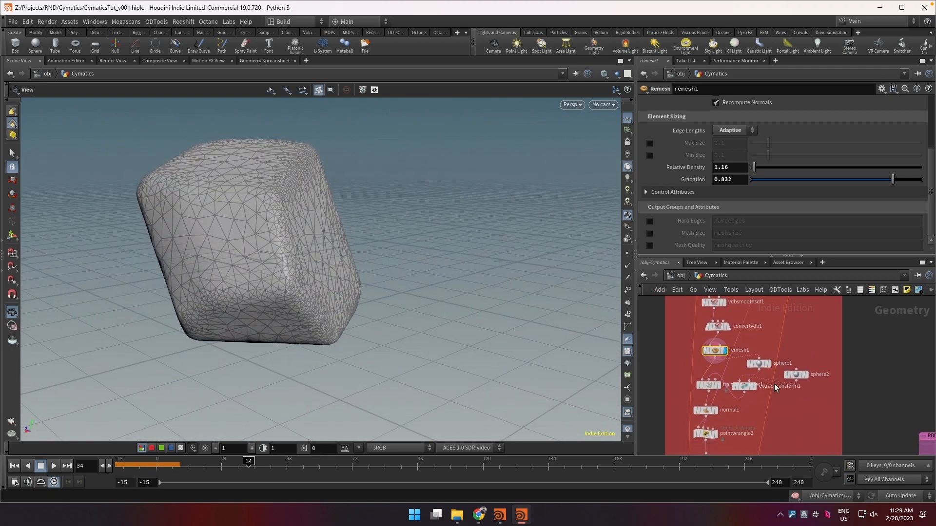
left_click_drag(705, 393, 706, 389)
mouse_move(762, 364)
left_click_drag(794, 376, 800, 357)
left_click_drag(746, 388, 772, 381)
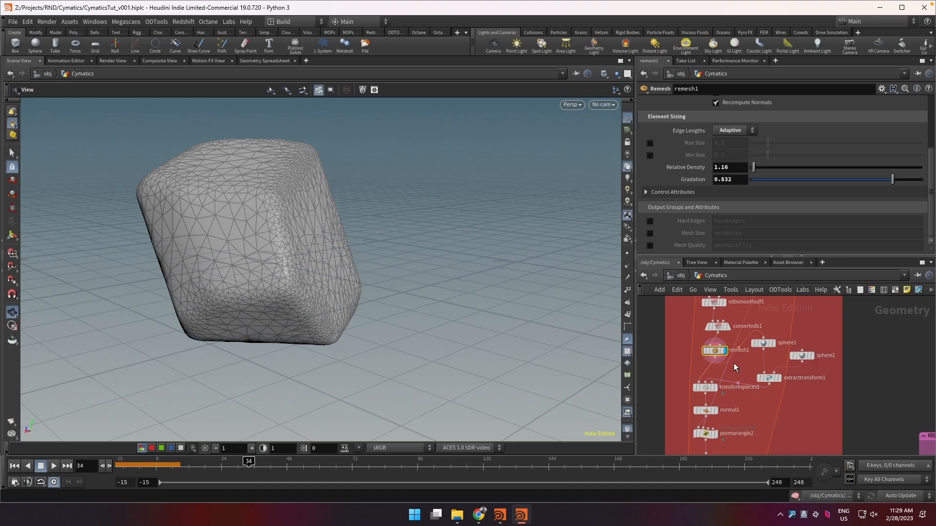
Display sphere1, sphere2 and extracttransform1 in turn, examining the sphere sizing and the extraction method.
left_click(773, 343)
left_click(764, 344)
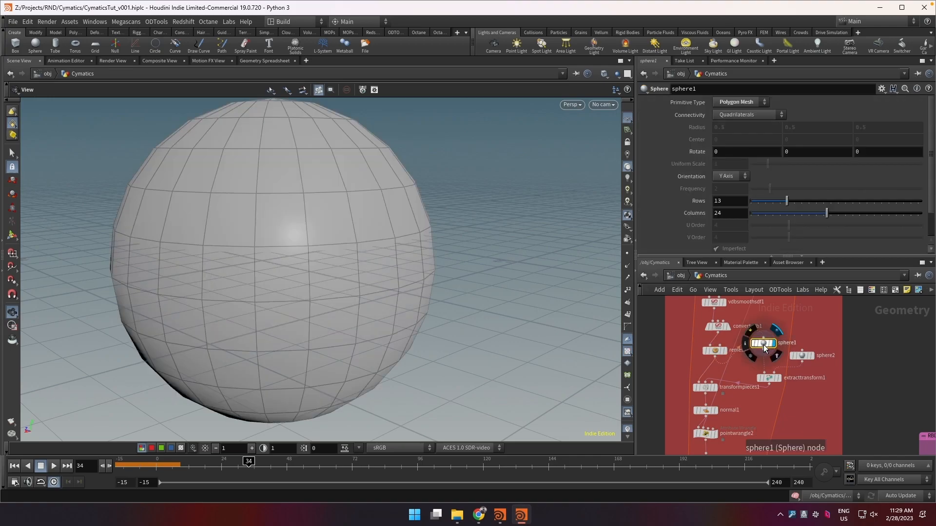
left_click(815, 356)
left_click(802, 356)
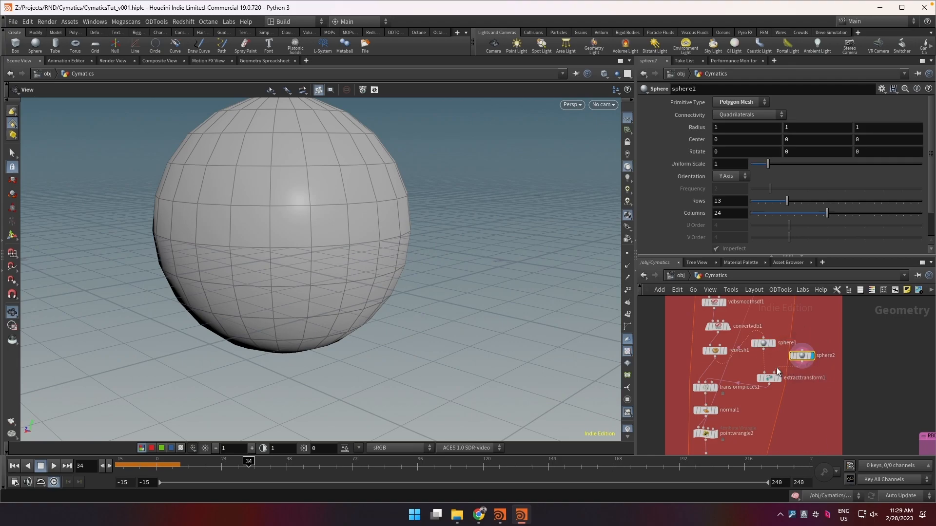
left_click(780, 378)
left_click(770, 378)
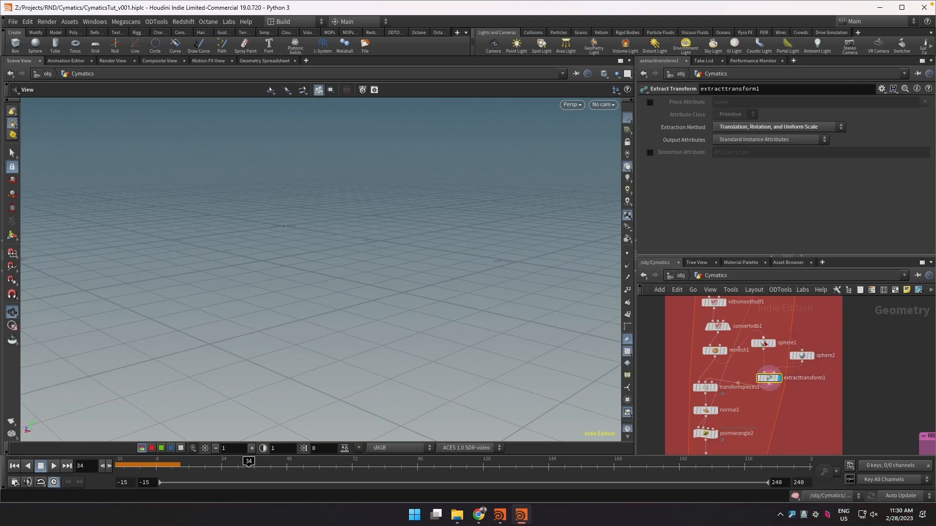
Display transformpieces1, compare its output with remesh1, and inspect the rescaled rock from several angles.
left_click(714, 387)
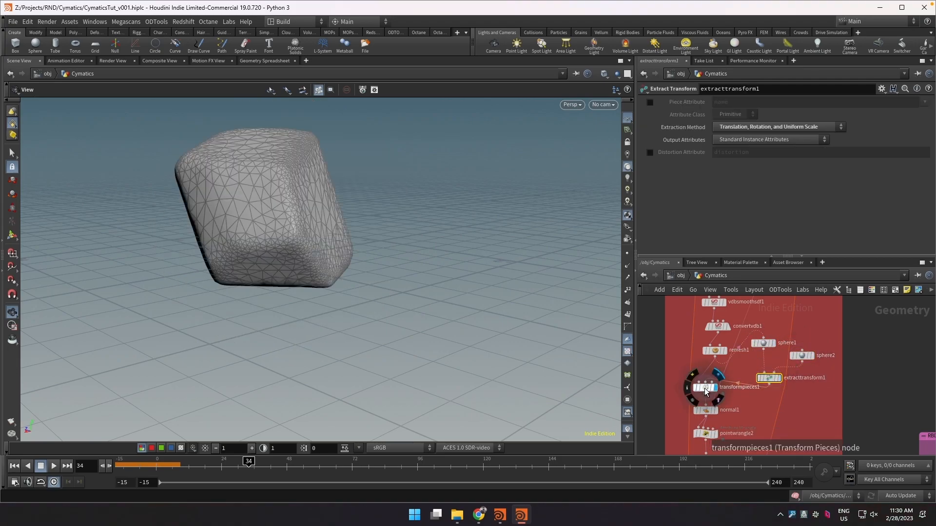
left_click(705, 387)
left_click_drag(317, 201, 290, 240)
scroll(340, 229, "up", 5)
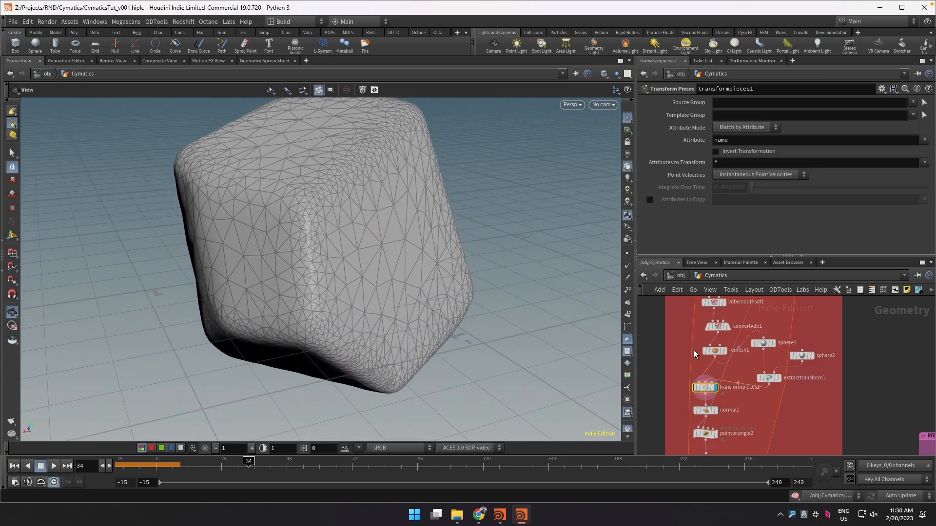
left_click(724, 352)
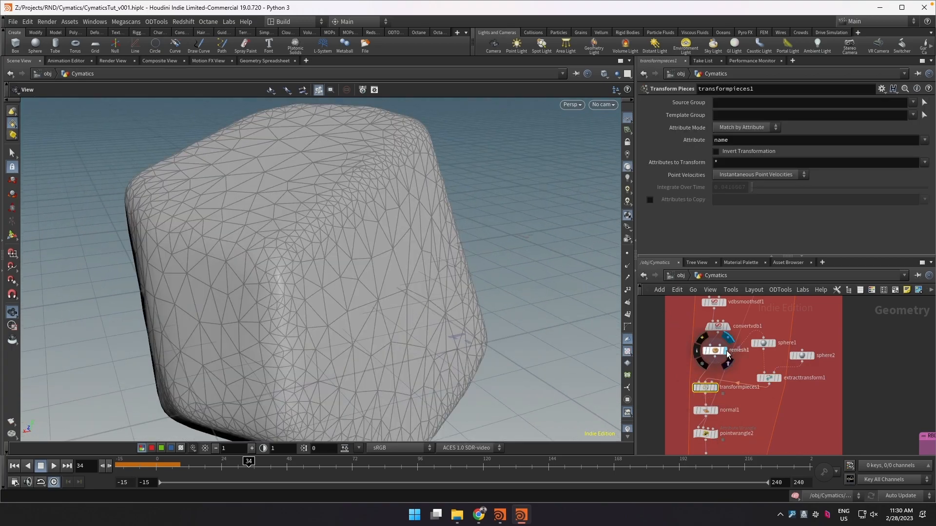
left_click(716, 389)
scroll(294, 290, "down", 10)
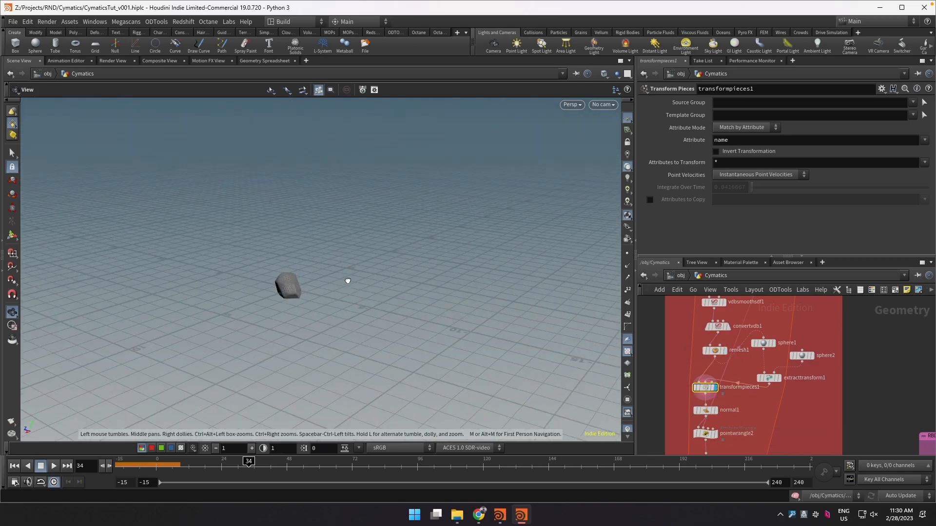
right_click_drag(331, 202, 337, 246)
left_click_drag(337, 246, 352, 264)
left_click_drag(264, 288, 238, 287)
right_click_drag(239, 287, 296, 263)
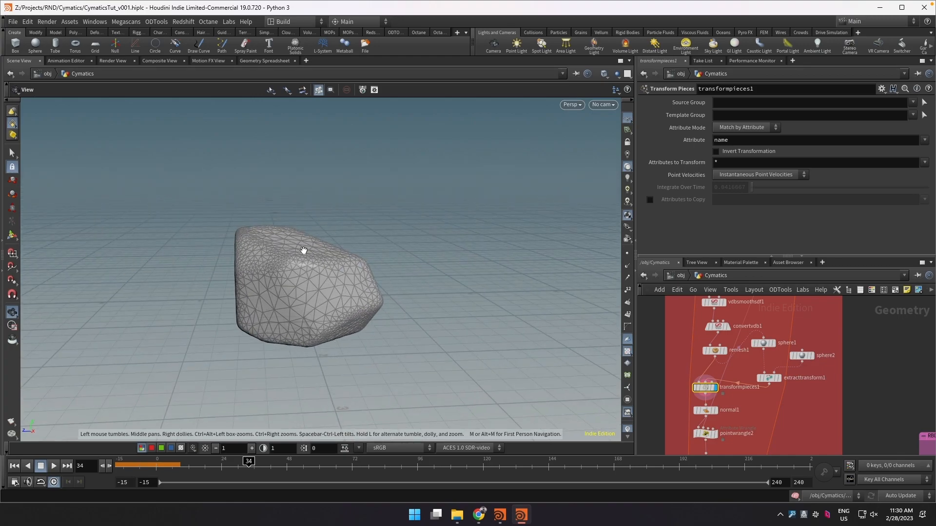
Display pointwrangle2 and attribpromote1, examining the variant expression and its promotion to the primitive material attribute.
middle_click_drag(707, 414, 716, 391)
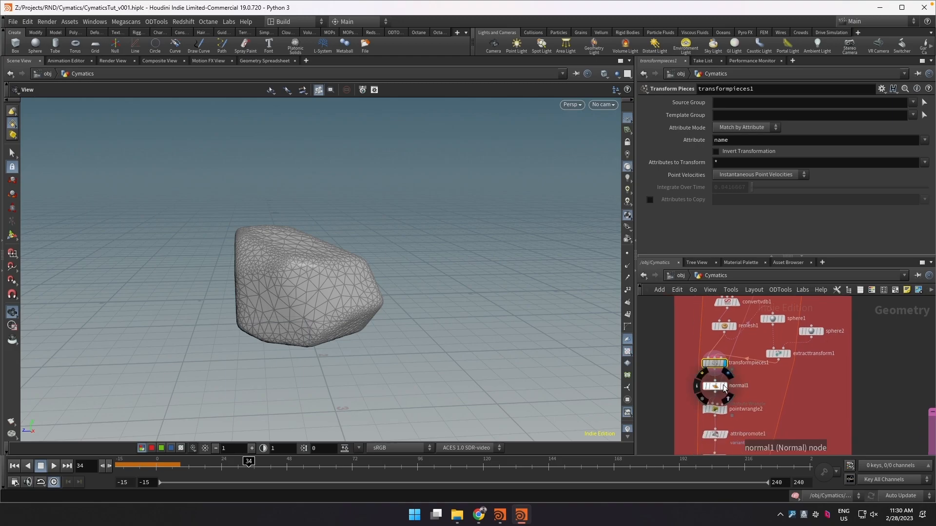
left_click(720, 410)
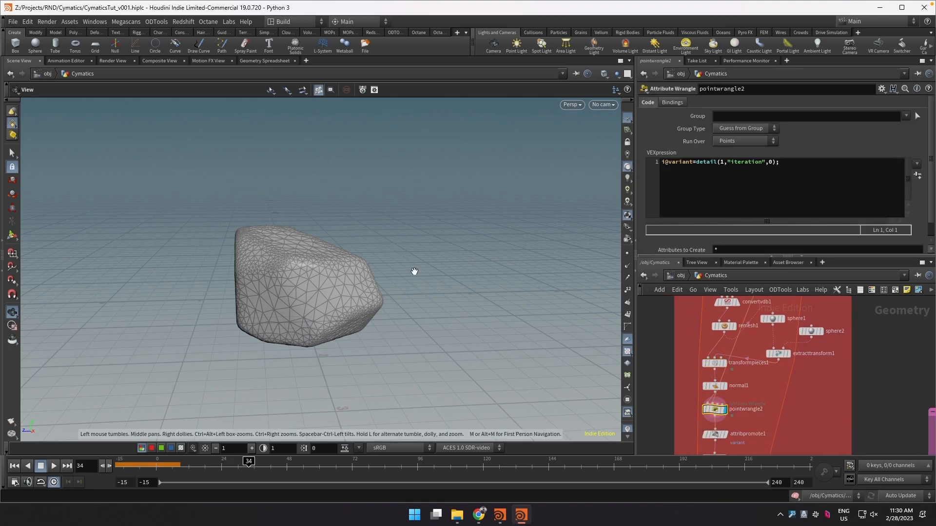
scroll(823, 200, "down", 2)
middle_click_drag(858, 422, 843, 339)
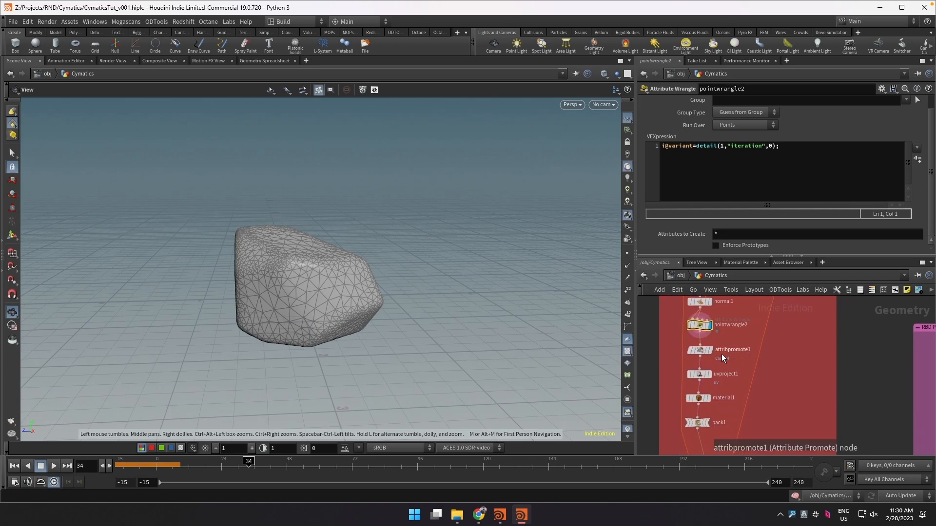
left_click(698, 352)
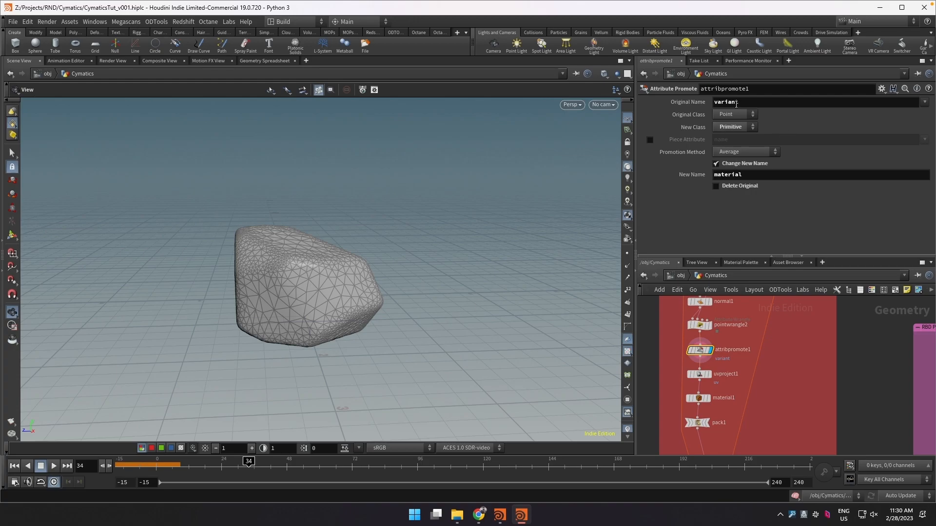
Examine material1's group-based material assignments and uvproject1's projection, and display pack1 at the end of the loop.
left_click(709, 375)
left_click(708, 398)
left_click(704, 400)
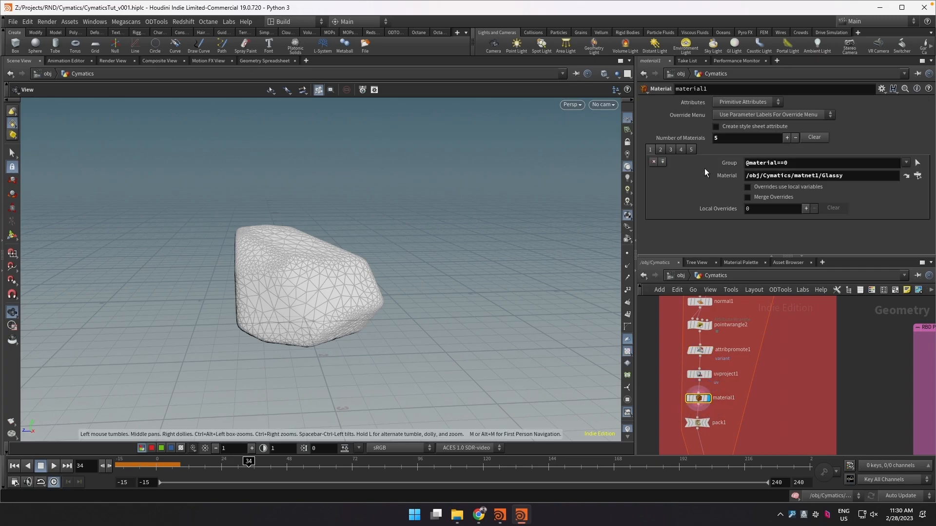
left_click(698, 374)
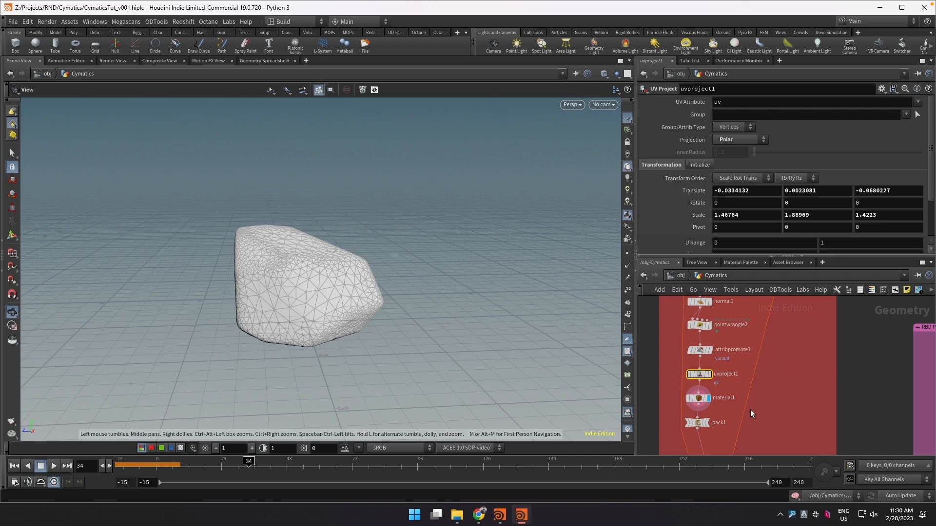
middle_click_drag(750, 409, 756, 352)
left_click(715, 364)
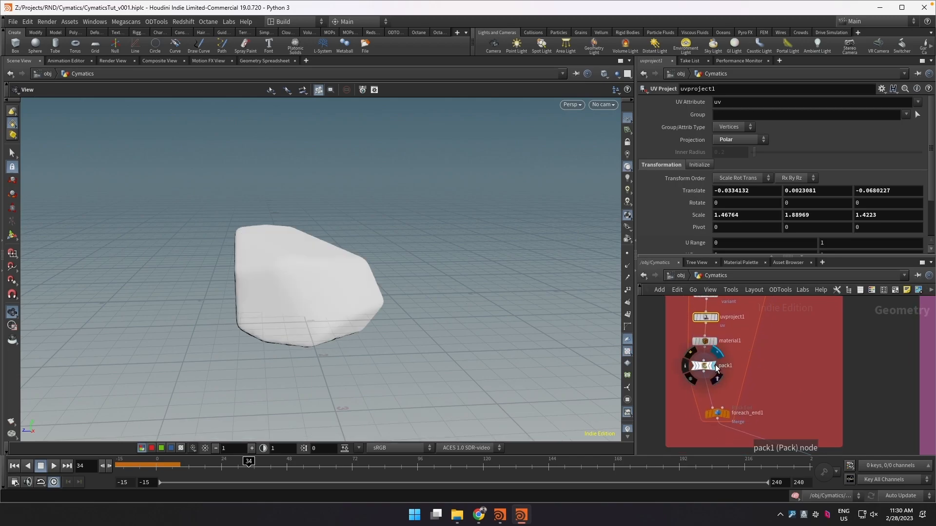
scroll(849, 417, "down", 1)
Display copytopoints1 in the blue network box and inspect the copied rocks from several distances and angles.
middle_click_drag(849, 417, 727, 318)
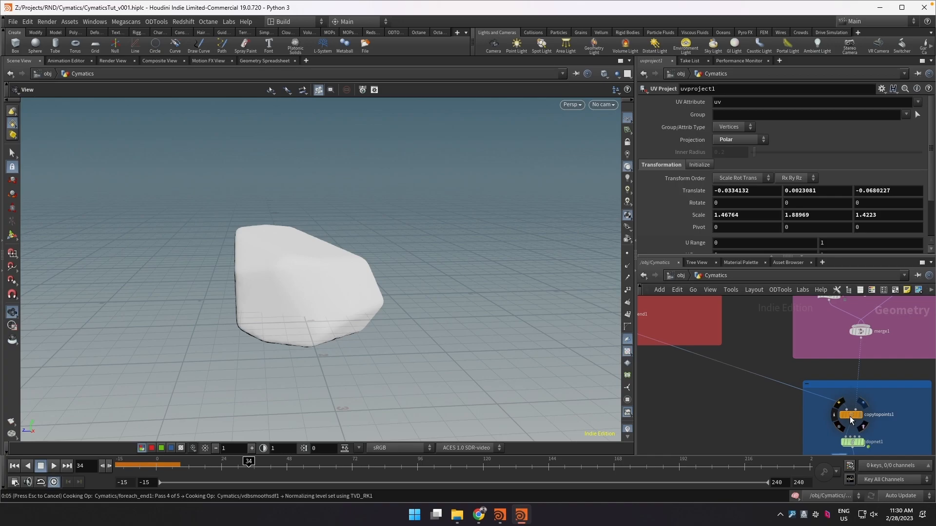
left_click_drag(451, 335, 459, 394)
right_click_drag(352, 322, 358, 265)
left_click_drag(379, 315, 383, 293)
middle_click_drag(383, 293, 385, 271)
right_click_drag(395, 253, 395, 227)
left_click_drag(429, 236, 476, 245)
middle_click_drag(380, 207, 437, 239)
left_click_drag(437, 238, 324, 219)
middle_click_drag(429, 205, 403, 284)
right_click_drag(403, 284, 403, 254)
middle_click_drag(280, 227, 373, 283)
left_click_drag(372, 273, 268, 197)
right_click_drag(268, 197, 303, 304)
left_click_drag(212, 307, 51, 276)
right_click_drag(200, 252, 213, 259)
middle_click_drag(213, 259, 234, 293)
left_click_drag(240, 266, 244, 234)
Open dopnet1 and examine the popadvectbyvolumes1 settings and popattract1's force, moving popattract1 clear of the other nodes.
middle_click_drag(718, 404, 683, 361)
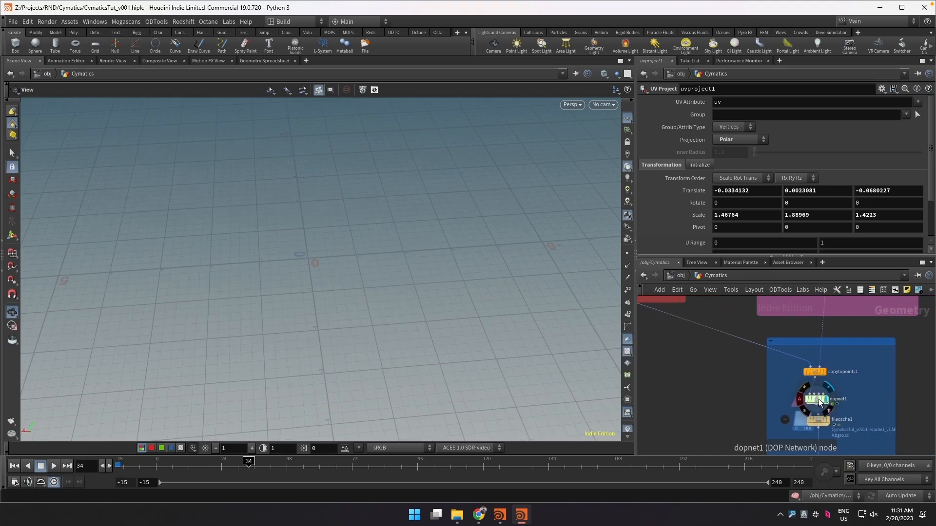
double_click(818, 399)
left_click(815, 321)
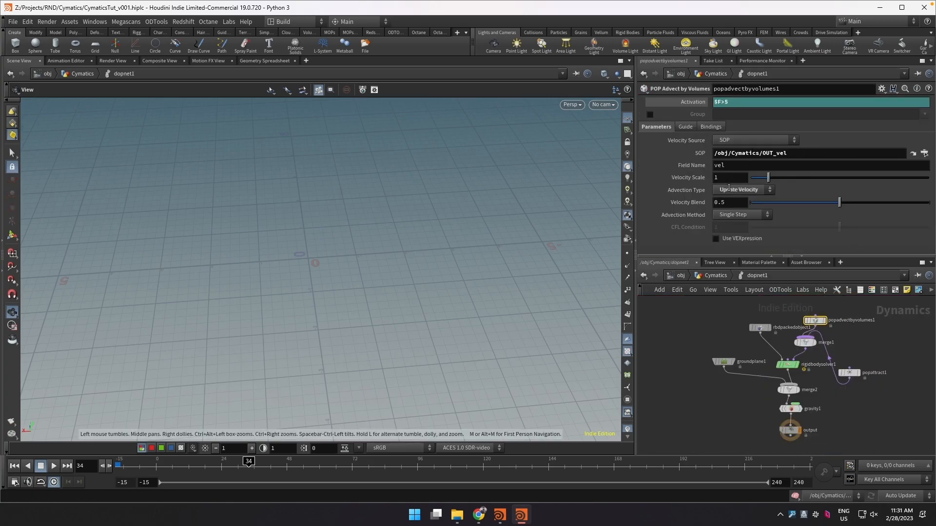
left_click_drag(850, 373, 869, 350)
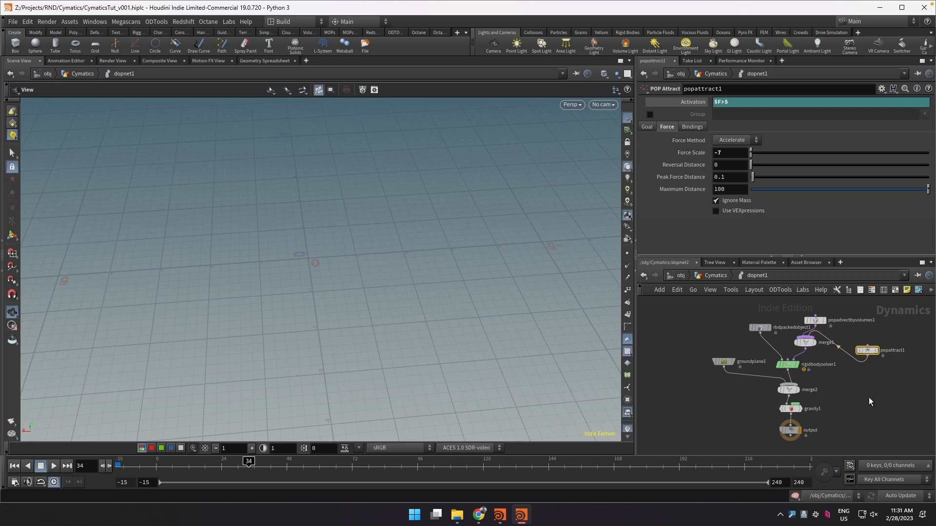
Return to the Cymatics network, display filecache1, and scrub the timeline to frame 117.
left_click(723, 277)
scroll(738, 414, "down", 1)
middle_click_drag(795, 418, 755, 371)
left_click(755, 374)
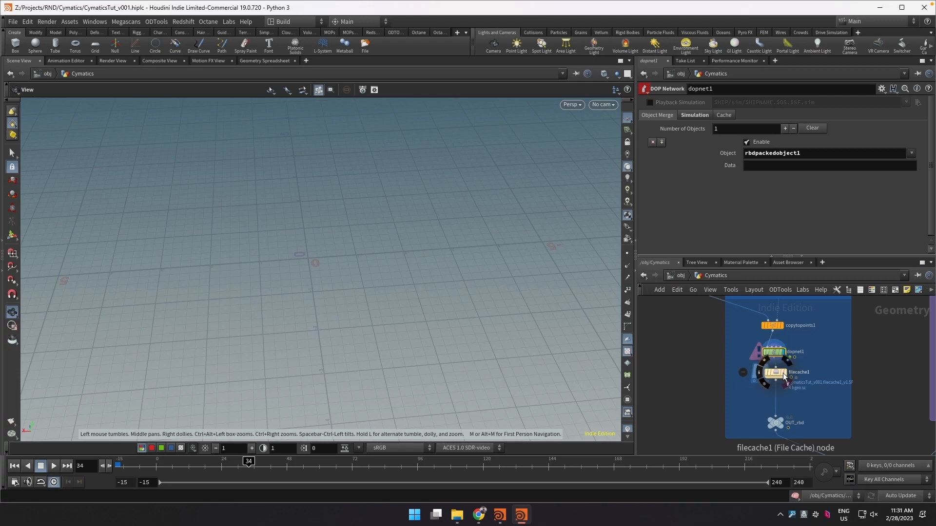
left_click_drag(255, 468, 475, 482)
Locate the Particles network box and inspect the cached rock simulation up close in the viewport.
middle_click_drag(885, 400, 793, 368)
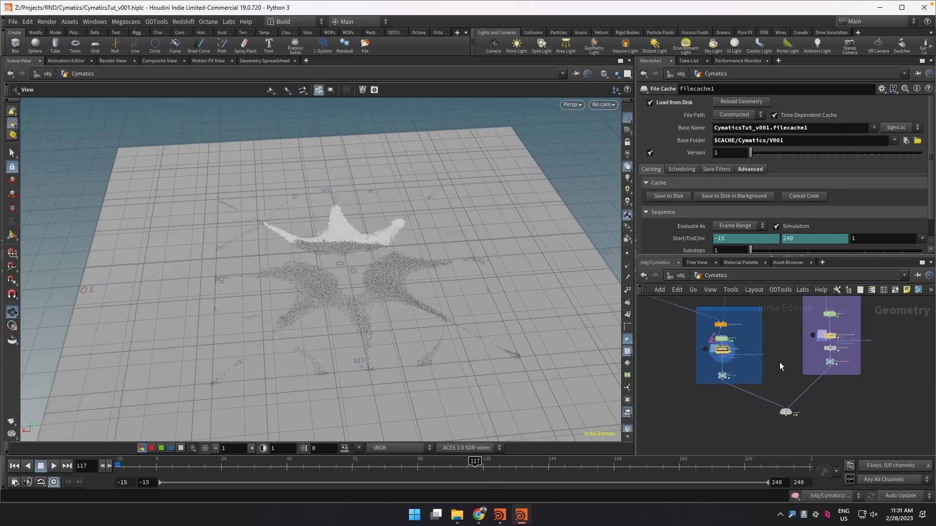
mouse_move(780, 362)
right_mouse_down()
mouse_move(809, 347)
mouse_move(789, 365)
right_mouse_up()
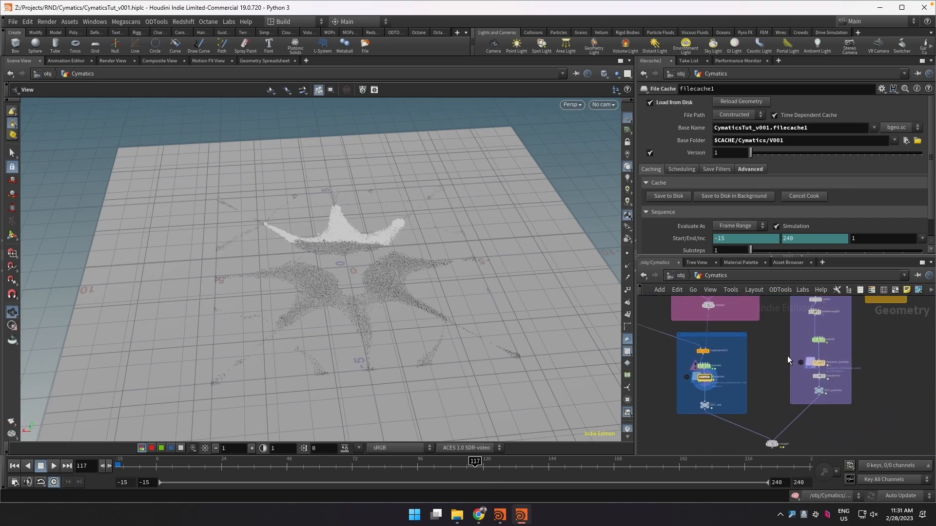
scroll(771, 392, "up", 3)
scroll(782, 325, "up", 2)
scroll(779, 342, "up", 2)
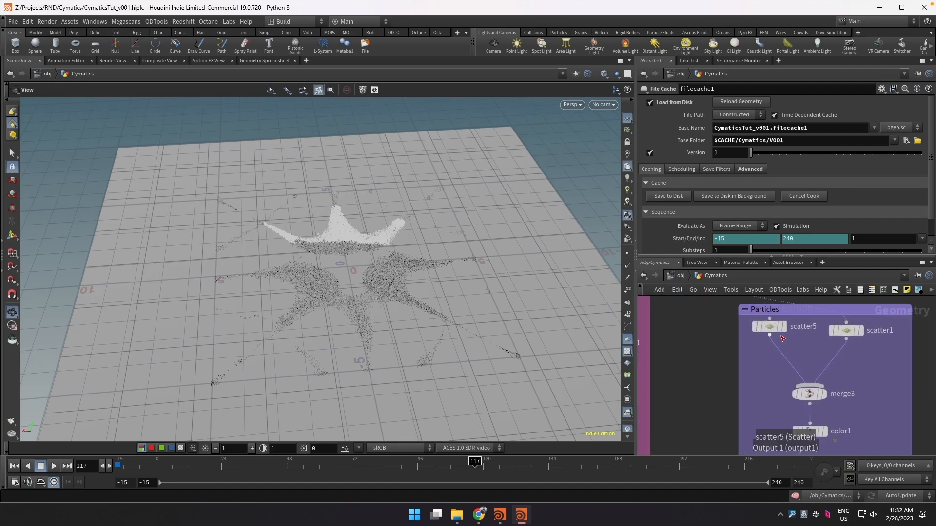
left_click_drag(365, 298, 272, 352)
right_click_drag(264, 351, 326, 334)
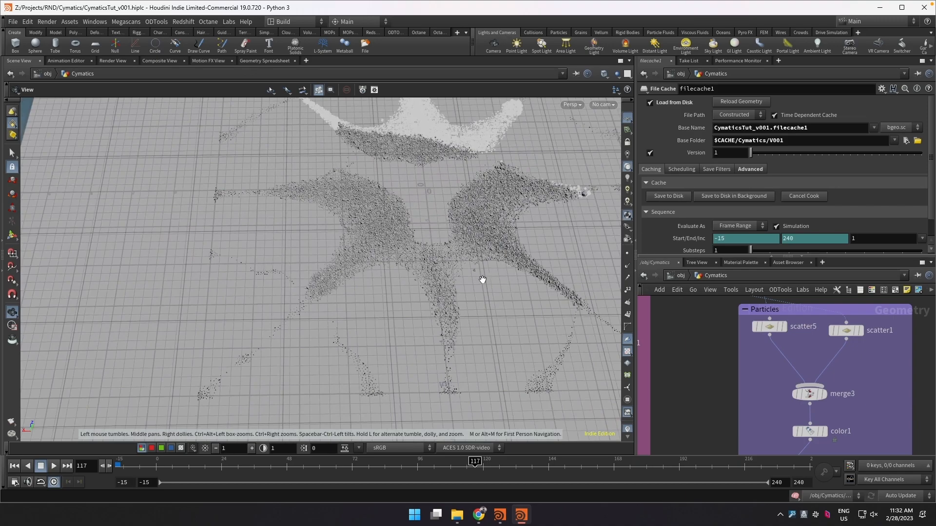
middle_click_drag(487, 276, 441, 295)
scroll(509, 375, "up", 2)
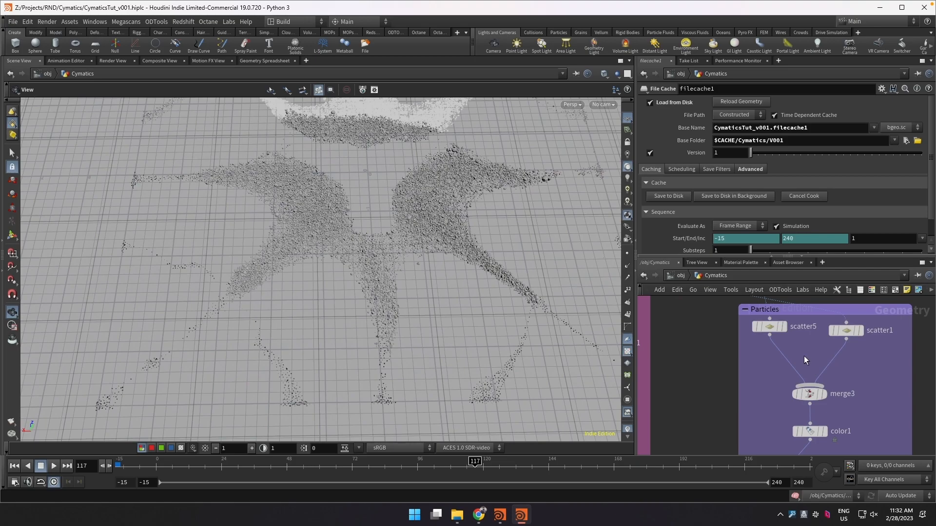
Display scatter1 and scatter5 in the Particles box in turn to compare their scattered points.
scroll(806, 349, "down", 1)
scroll(806, 346, "down", 4)
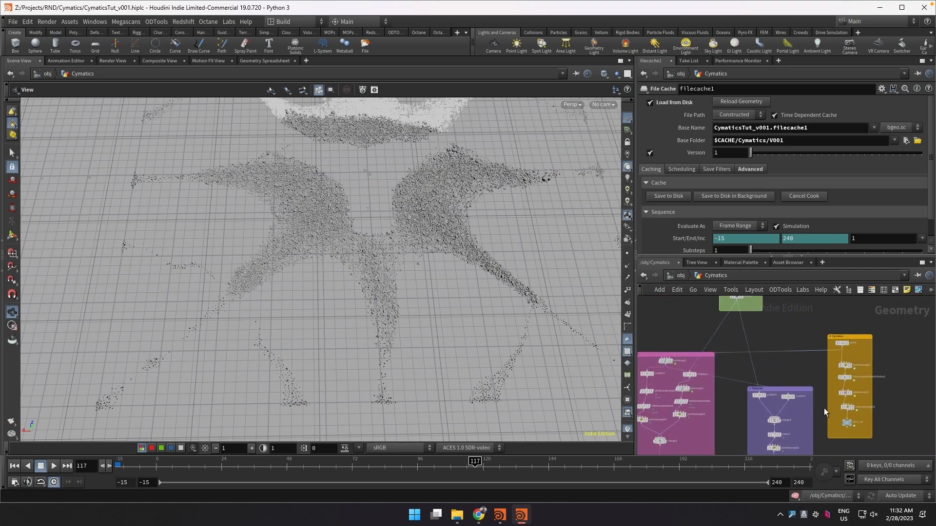
left_click(795, 396)
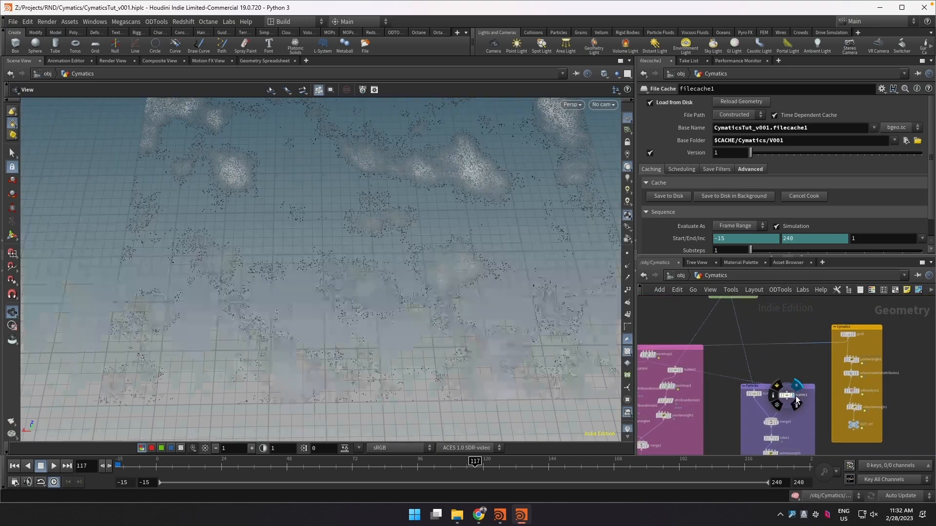
left_click(755, 394)
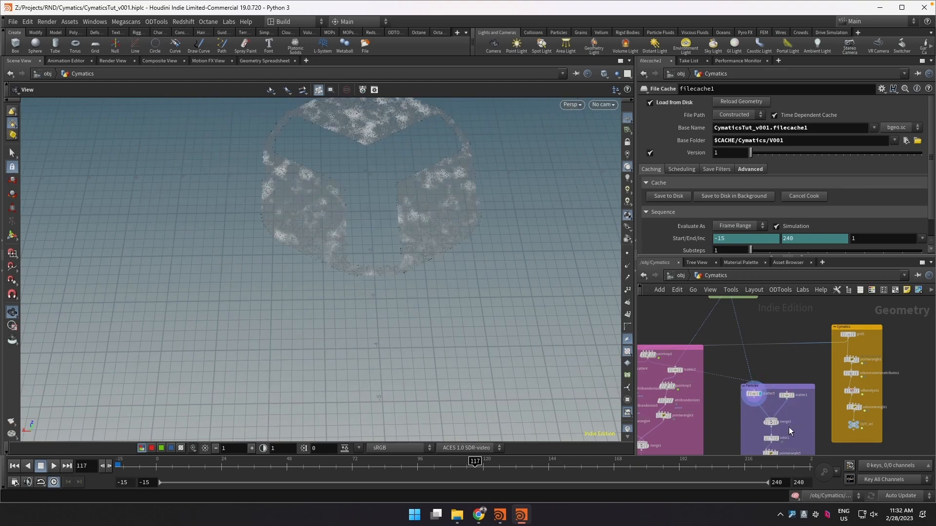
Display the merge node and the Color node in the Particles box in turn to inspect the combined, white-coloured points.
middle_click_drag(769, 420, 760, 370)
left_click(761, 371)
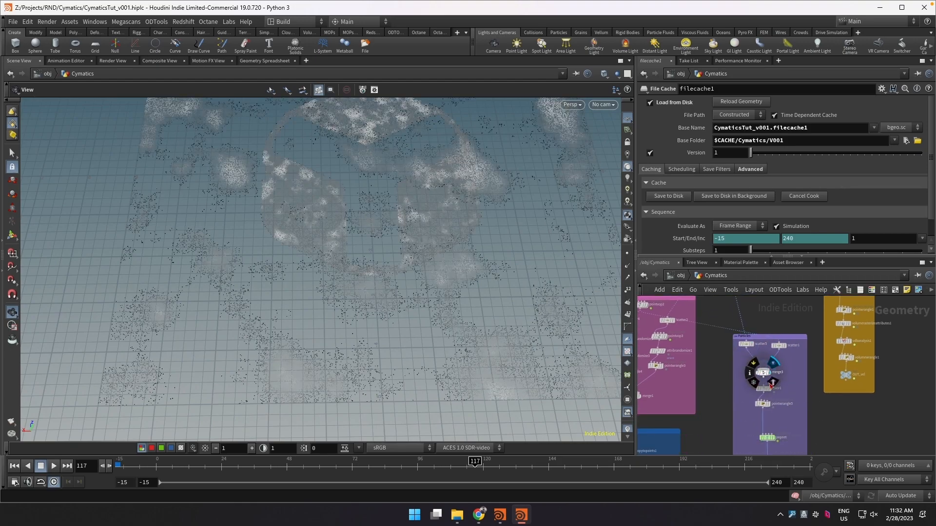
scroll(767, 390, "up", 1)
left_click(770, 387)
left_click(760, 388)
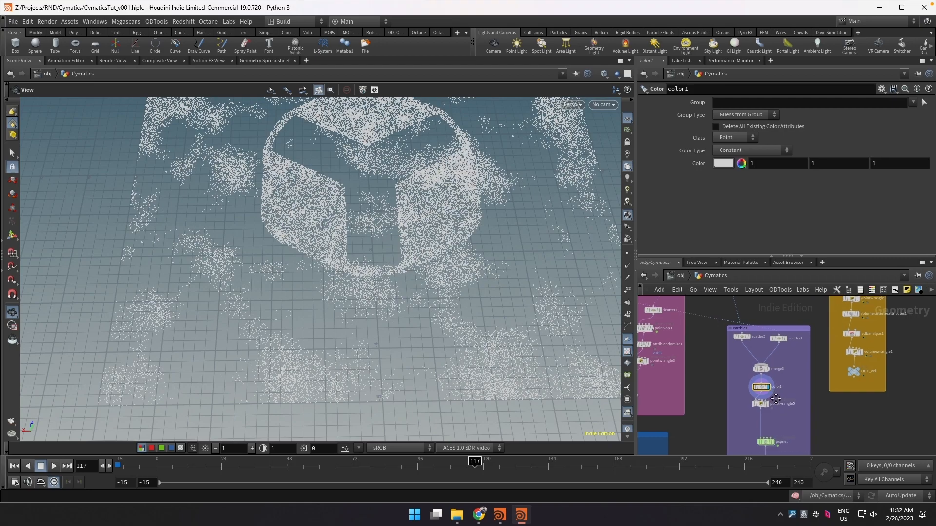
Display pointwrangle5 and examine the VEX line that sets pscale from the distance to the neighbouring point.
scroll(768, 375, "up", 1)
left_click(762, 367)
left_click(752, 367)
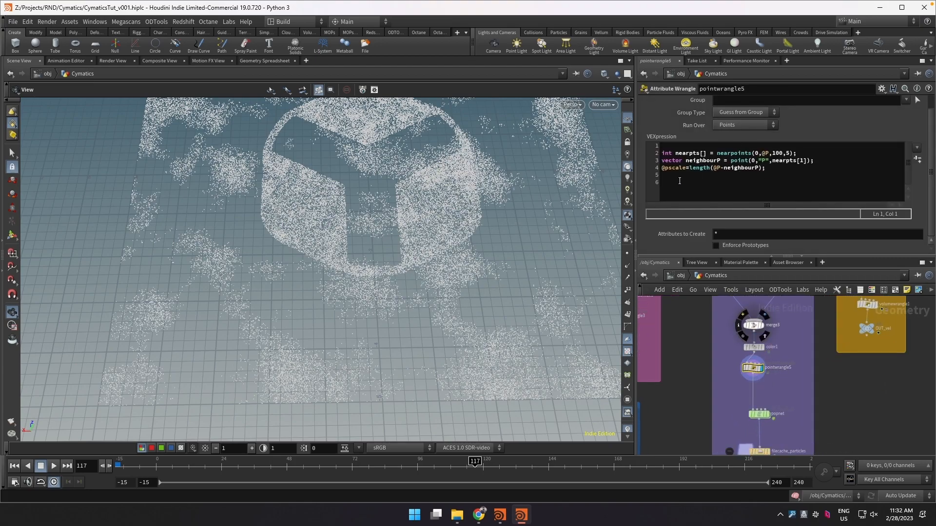
left_click_drag(655, 168, 748, 168)
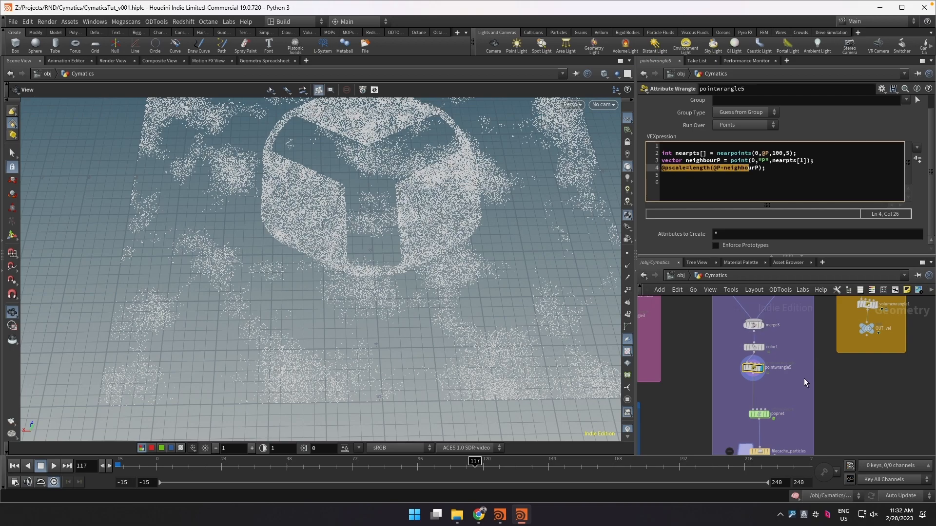
Open popnet, go to frame -15, and examine the popgrains1 settings and the particles up close.
scroll(772, 365, "down", 2)
double_click(761, 373)
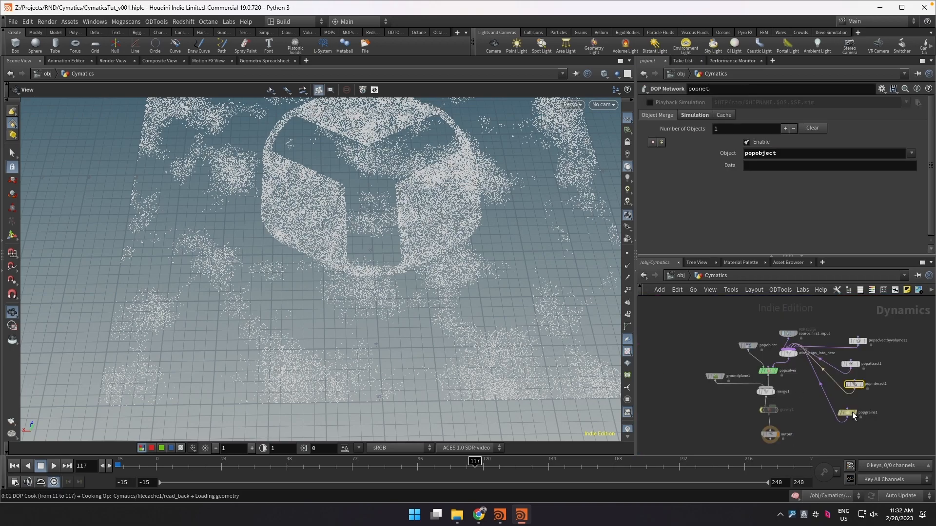
left_click(121, 469)
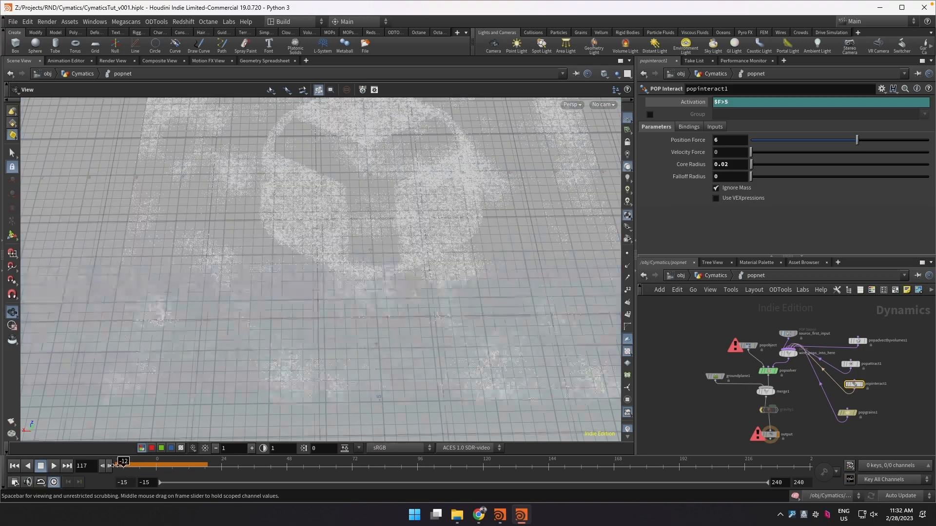
left_click(848, 413)
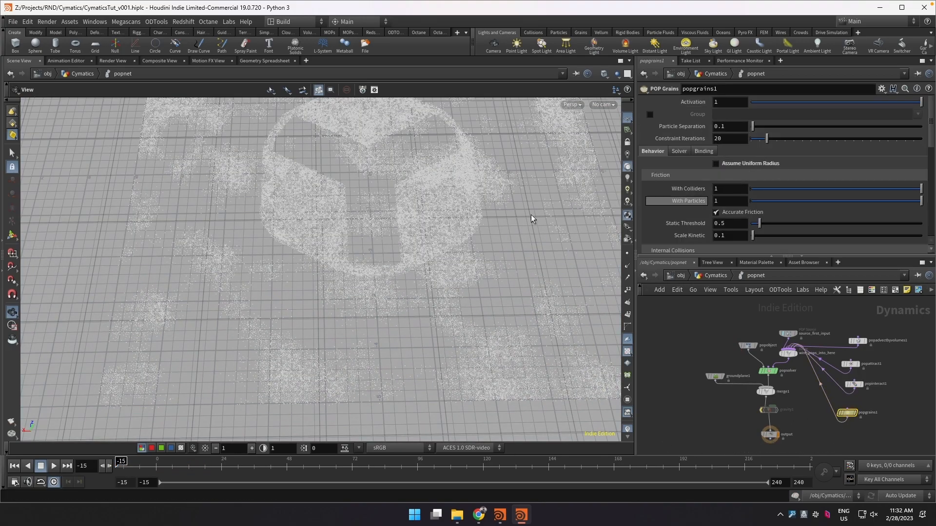
scroll(433, 225, "up", 5)
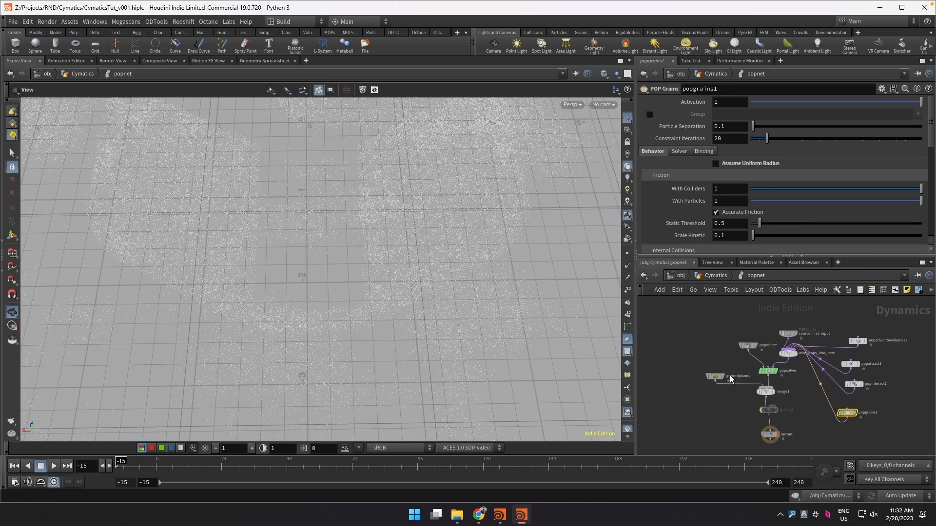
Examine the popinteract1 and popattract1 settings in popnet, and return to the Cymatics network.
left_click(853, 385)
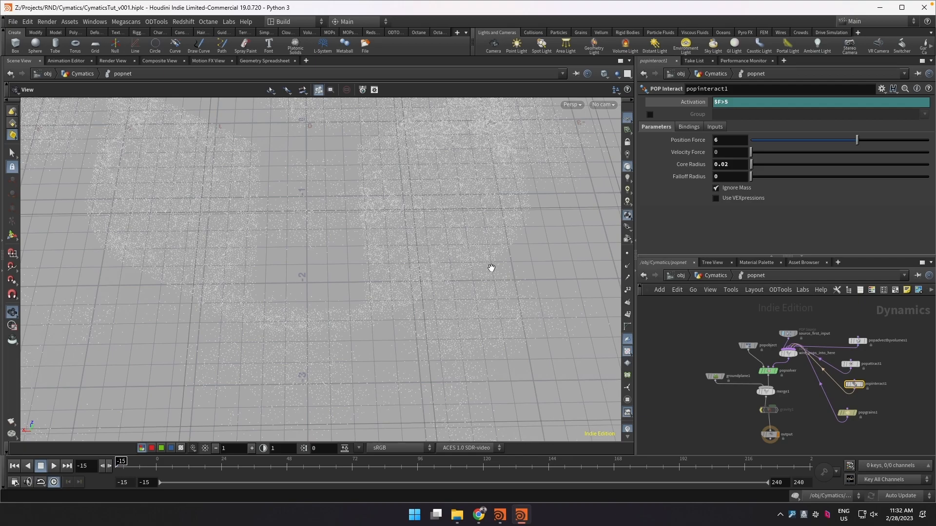
left_click(851, 369)
key("Escape")
left_click(722, 276)
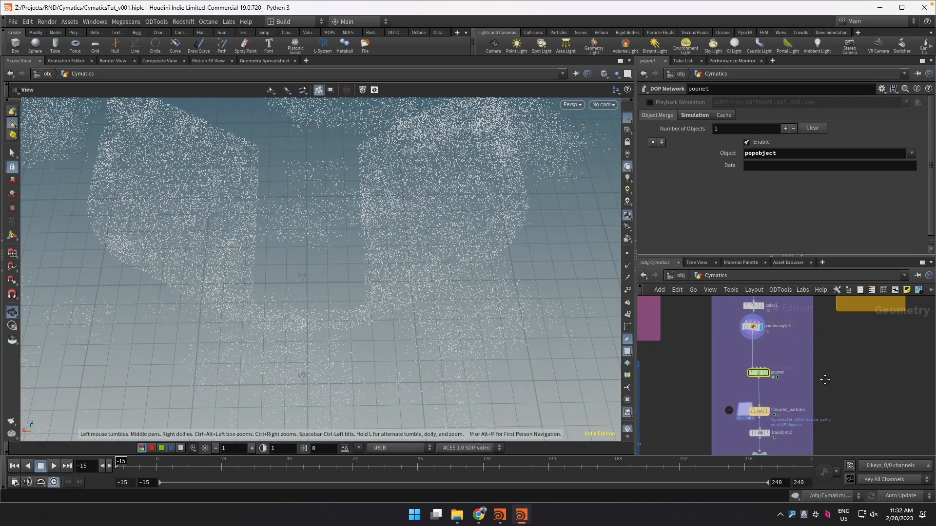
Inspect the scattered particle layout from a wider viewpoint and locate filecache1 and popnet in the Cymatics network.
right_click_drag(437, 246, 411, 320)
middle_click_drag(410, 299, 408, 365)
right_click_drag(409, 365, 413, 313)
left_click_drag(412, 313, 423, 318)
middle_click_drag(423, 318, 426, 303)
right_click_drag(424, 315, 423, 311)
middle_click_drag(738, 389, 792, 358)
scroll(790, 363, "down", 2)
scroll(707, 374, "up", 1)
mouse_move(669, 376)
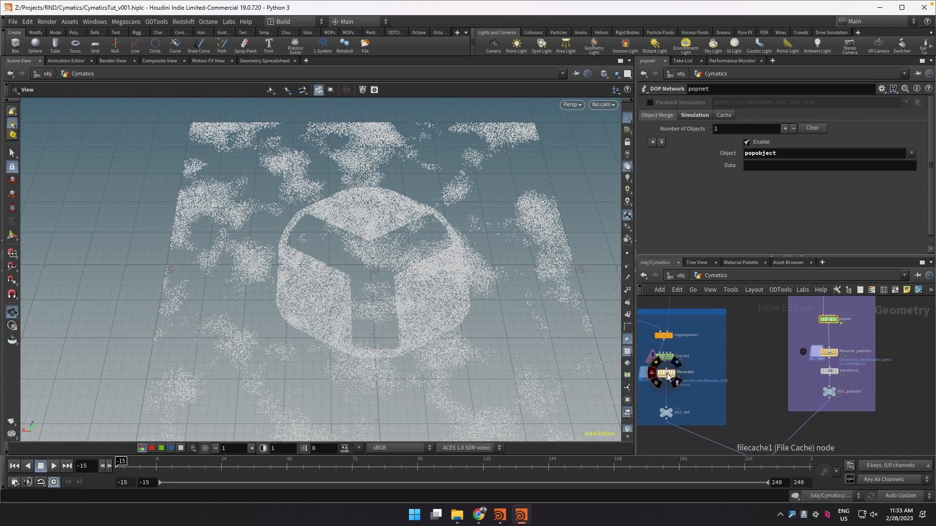
mouse_move(827, 321)
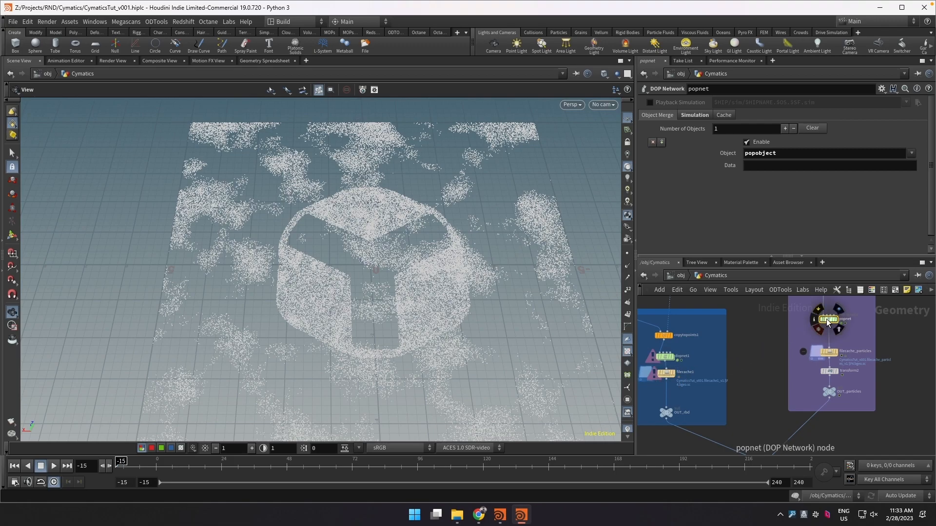
middle_click_drag(453, 345, 435, 306)
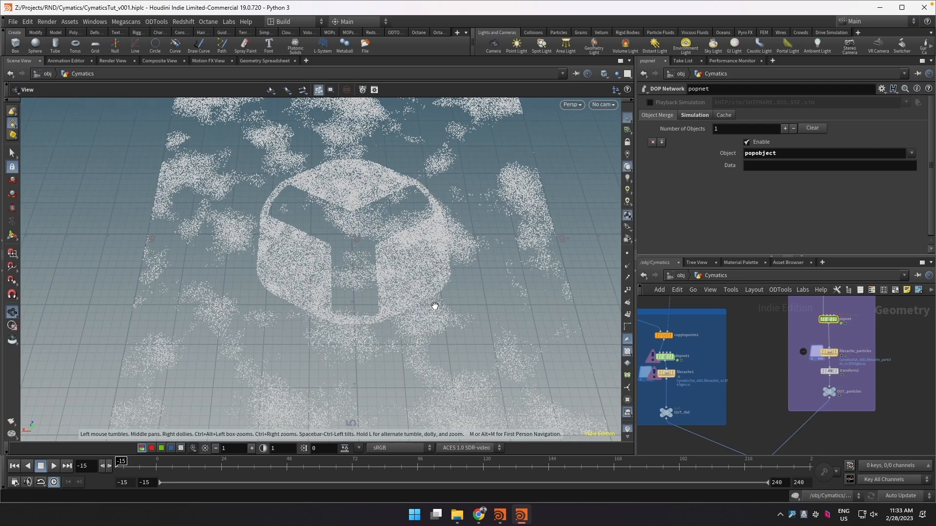
Look inside popnet once more, return to the Cymatics network and frame all of its nodes.
double_click(831, 320)
left_click(698, 274)
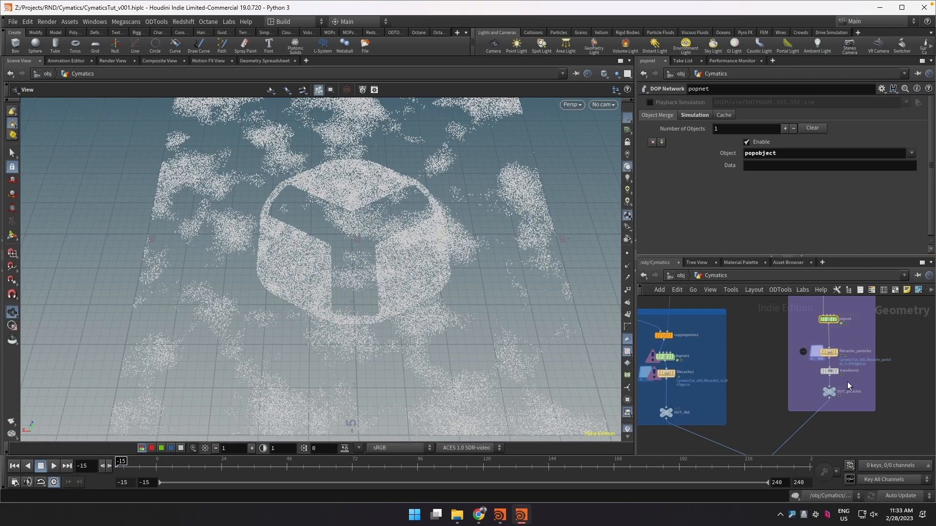
key("h")
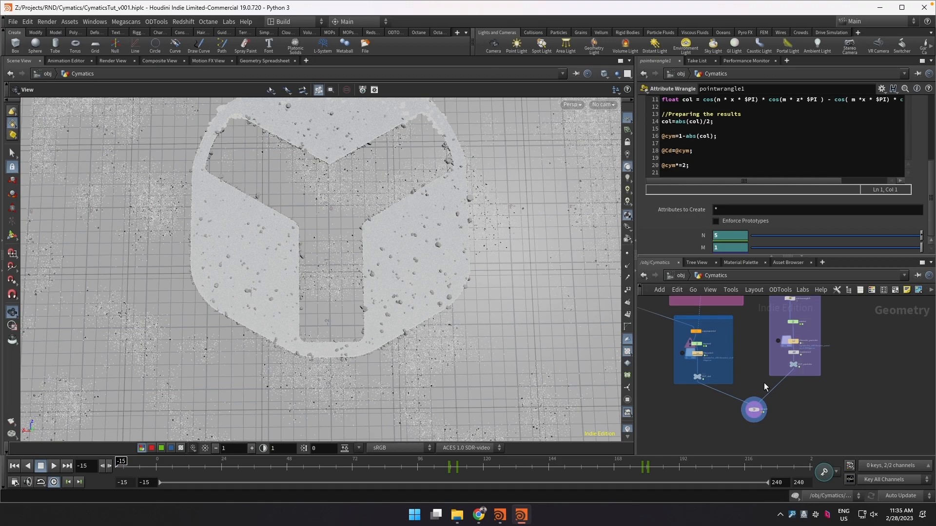